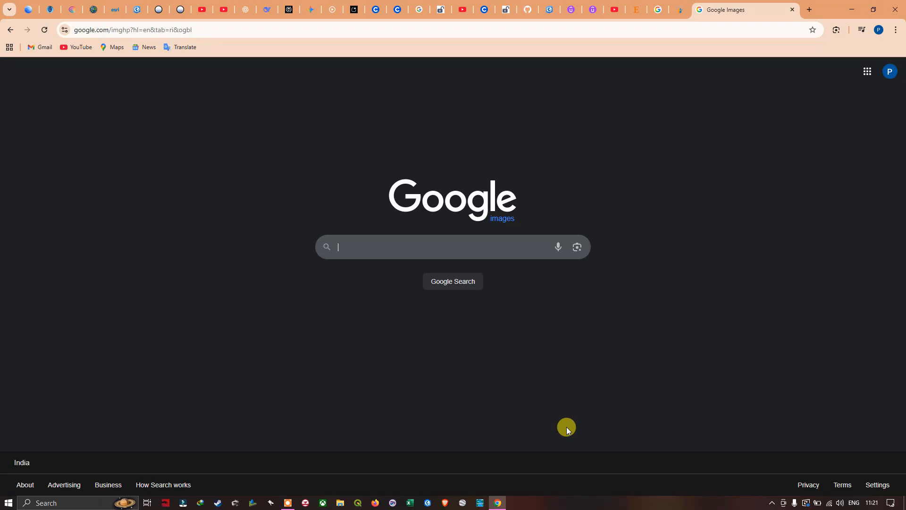
Switch to HEC-RAS, open the recent project BaldEagle2DRAS.prj and launch RAS Mapper.
click(480, 502)
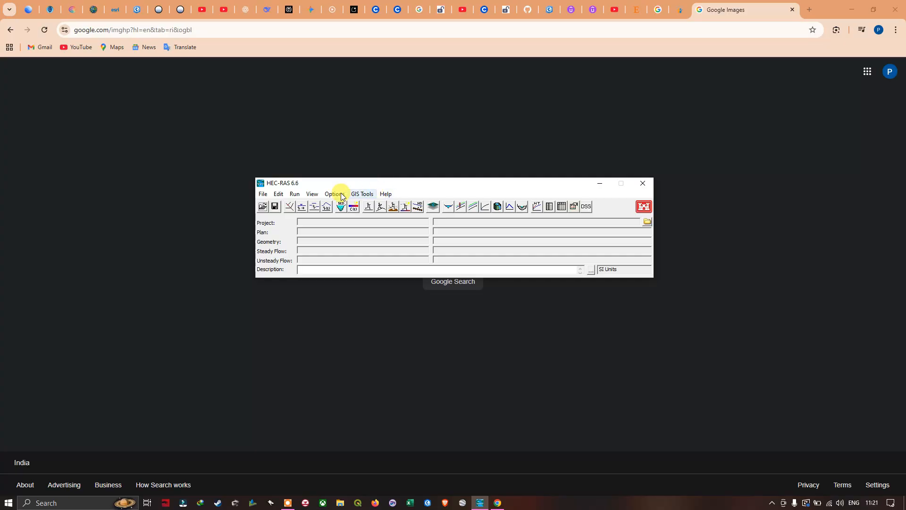
click(263, 195)
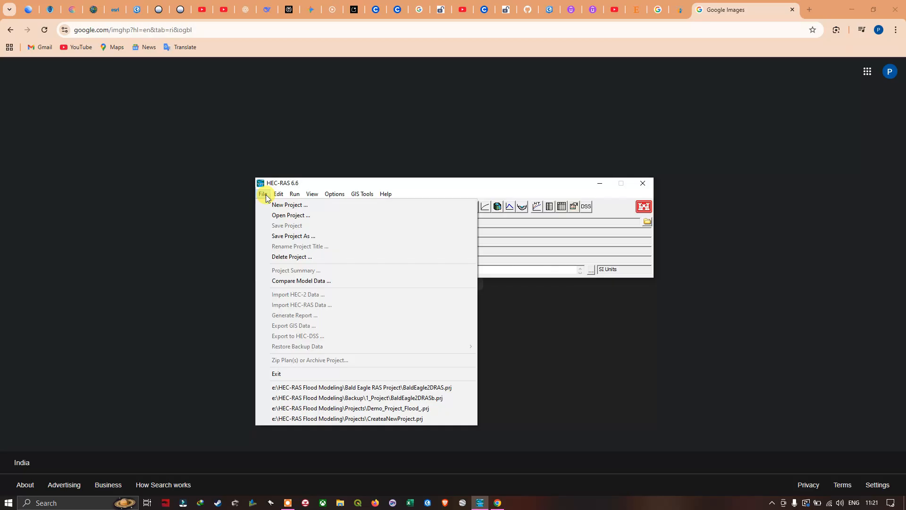
click(333, 388)
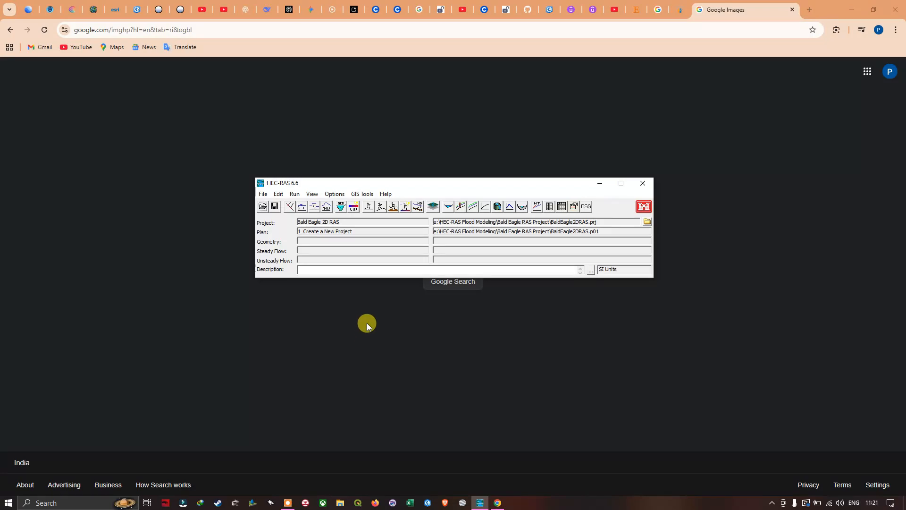
click(434, 207)
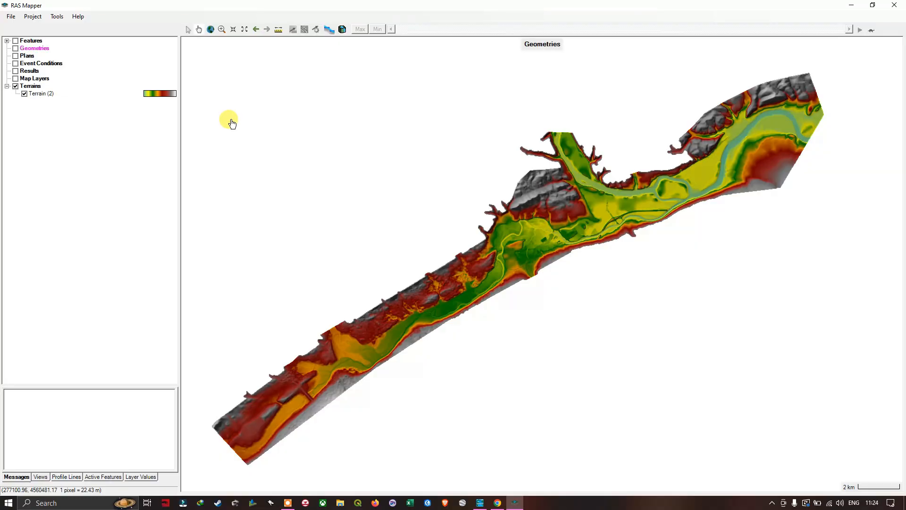
Create a new geometry named Bald Eagle Creek and accept its layer associations with Terrain (2).
right_click(43, 52)
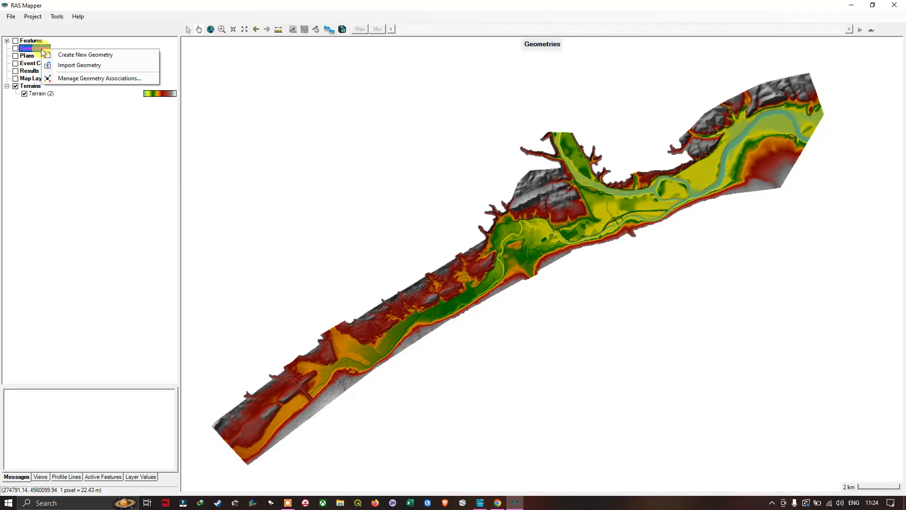
click(89, 55)
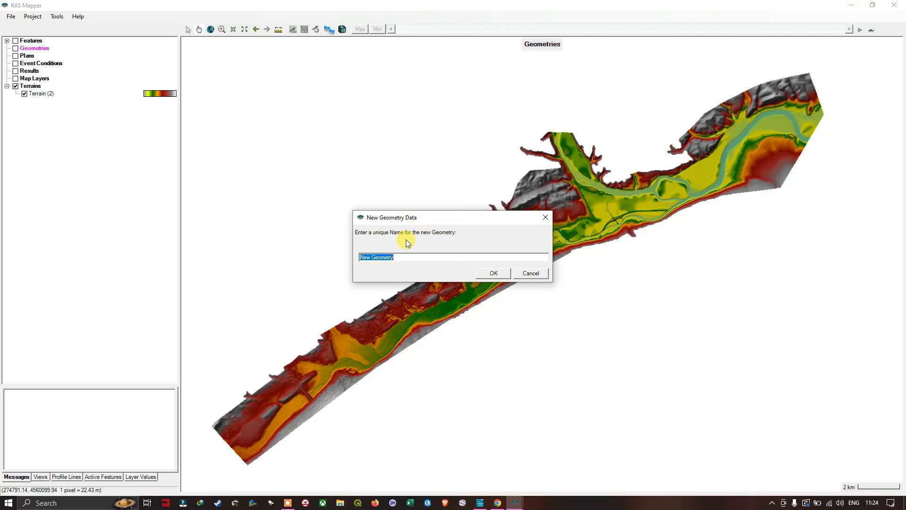
click(404, 259)
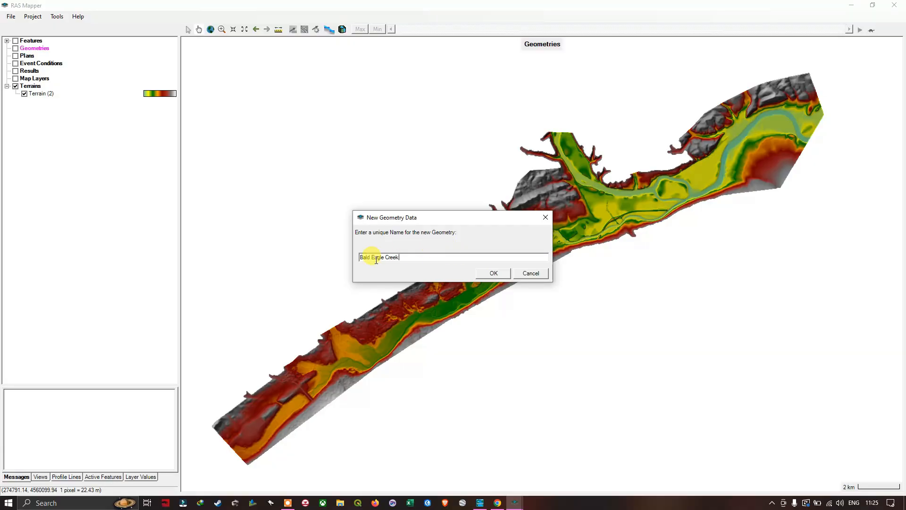
click(492, 273)
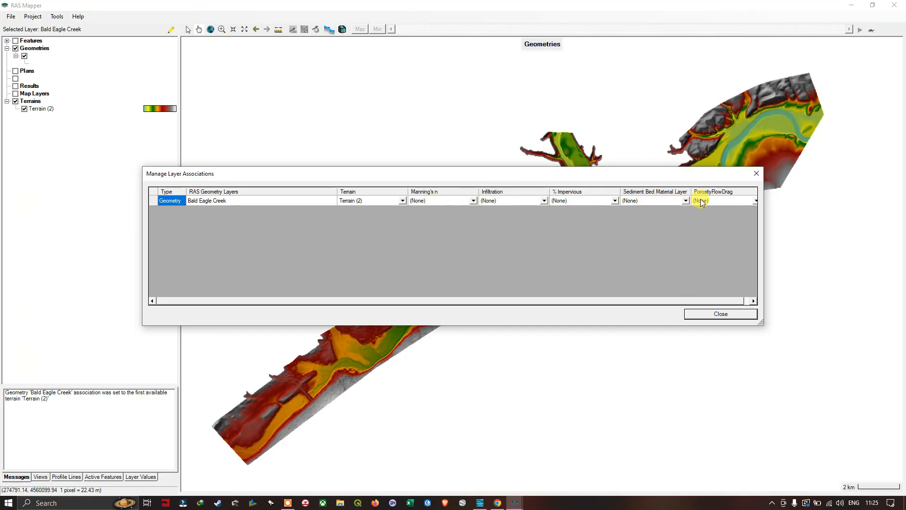
click(720, 313)
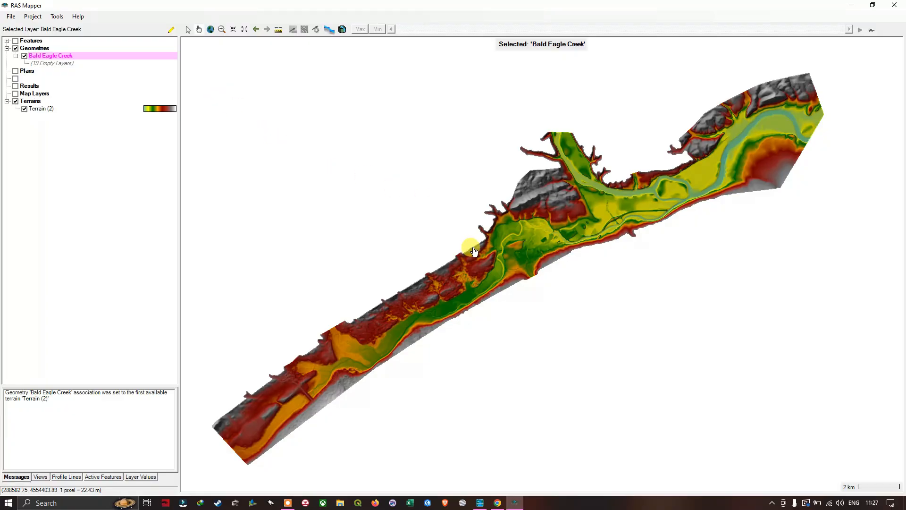
Examine the terrain along the whole creek, from the upstream valley past the tributary junction to the downstream river bend.
scroll(507, 273, up, 2)
scroll(508, 274, up, 2)
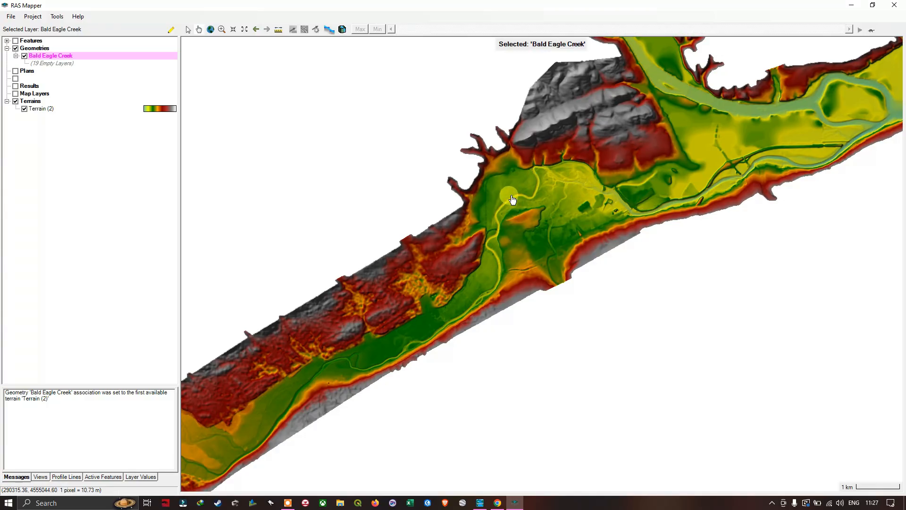
scroll(607, 206, down, 1)
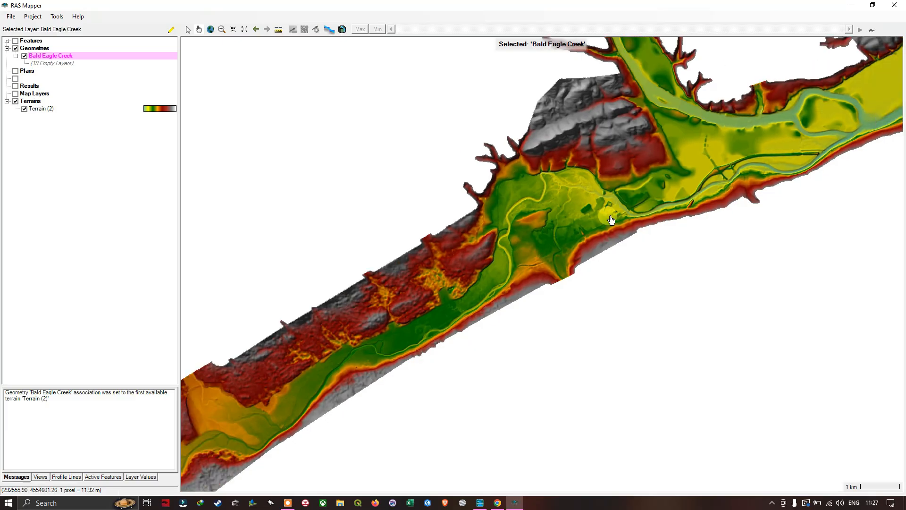
scroll(639, 206, down, 4)
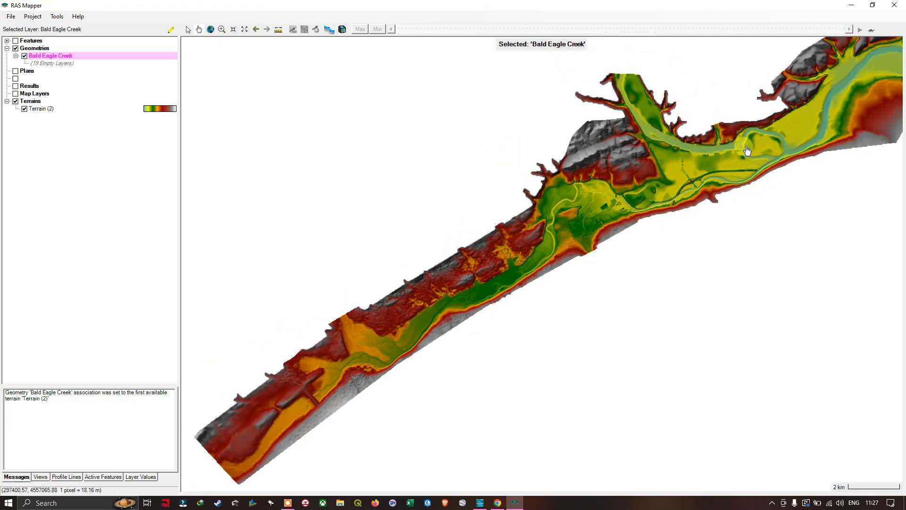
drag(746, 147, 521, 238)
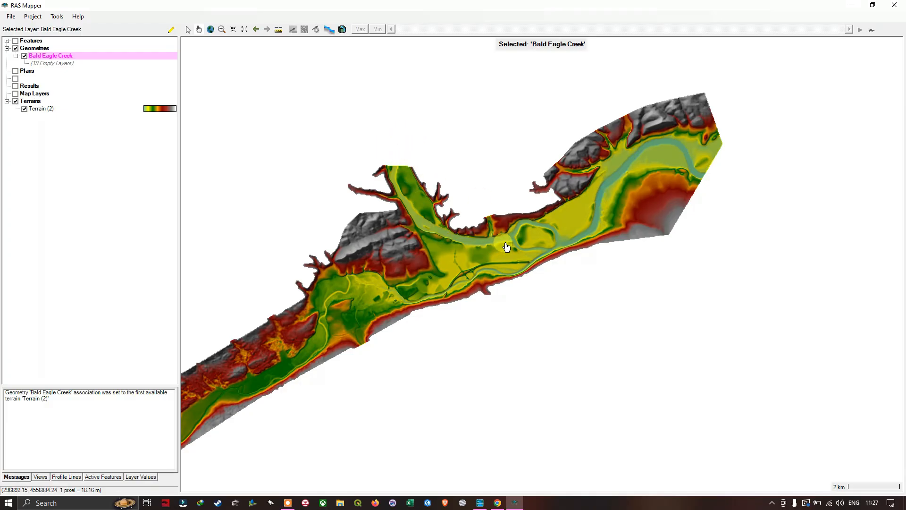
drag(420, 270, 525, 212)
drag(409, 285, 536, 203)
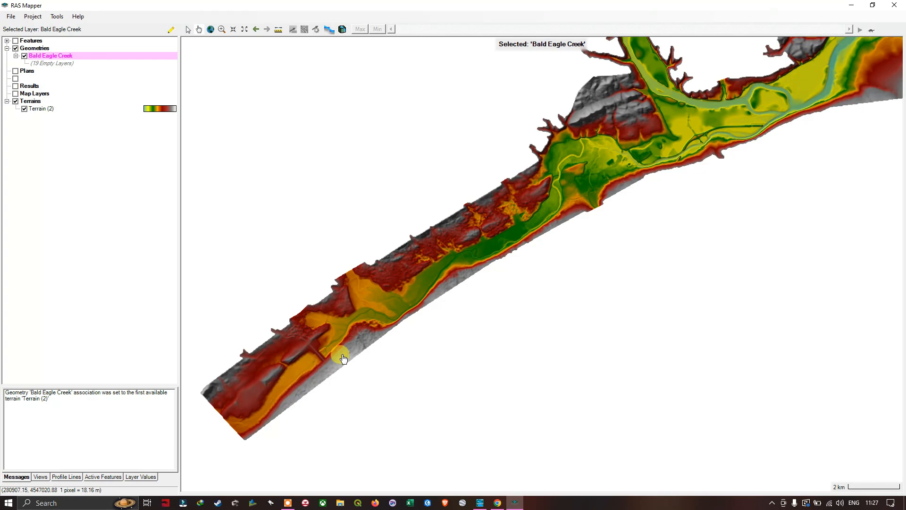
drag(585, 153, 429, 255)
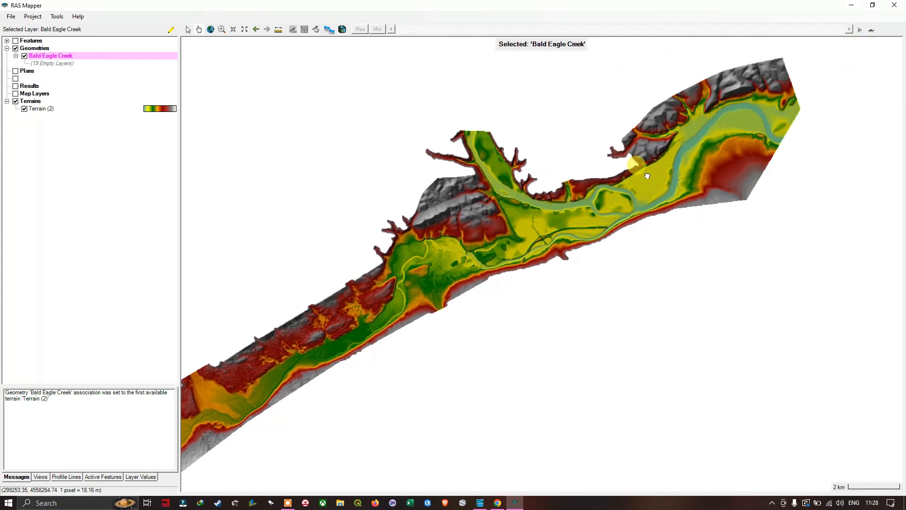
drag(640, 169, 577, 203)
drag(420, 267, 359, 291)
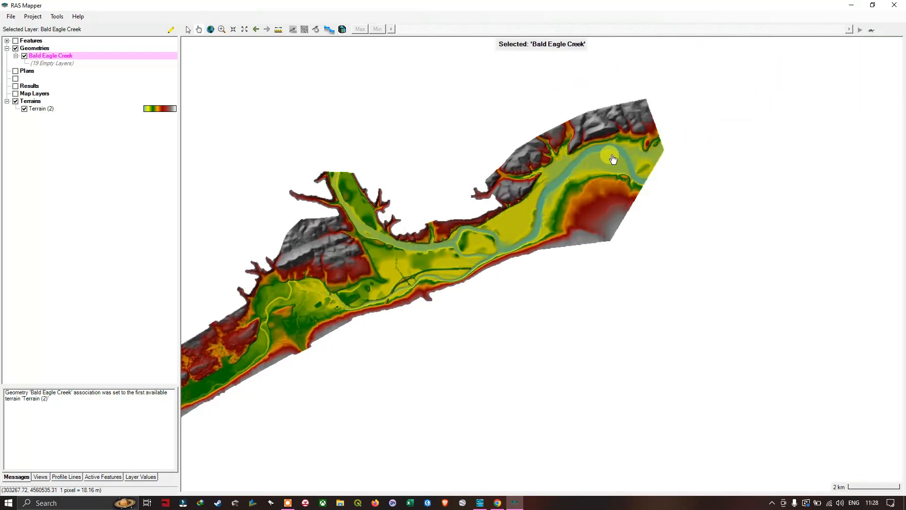
drag(422, 272, 670, 136)
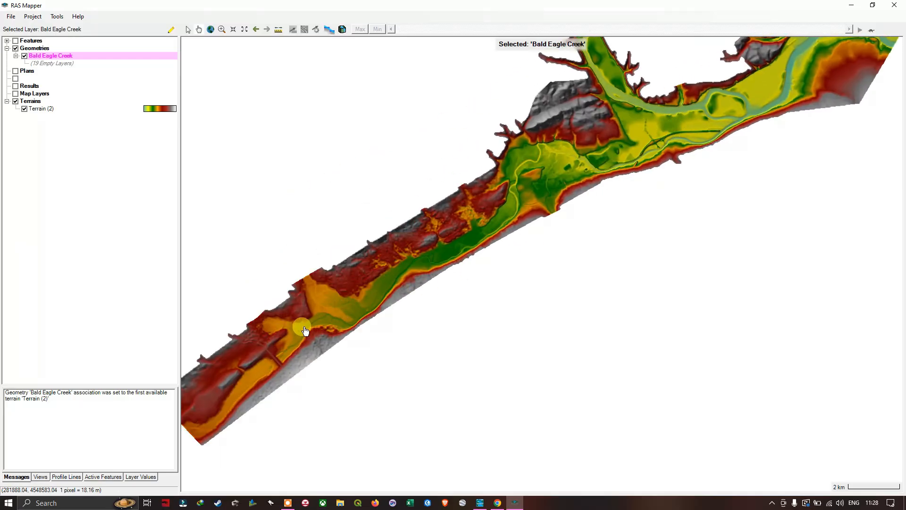
drag(572, 158, 385, 253)
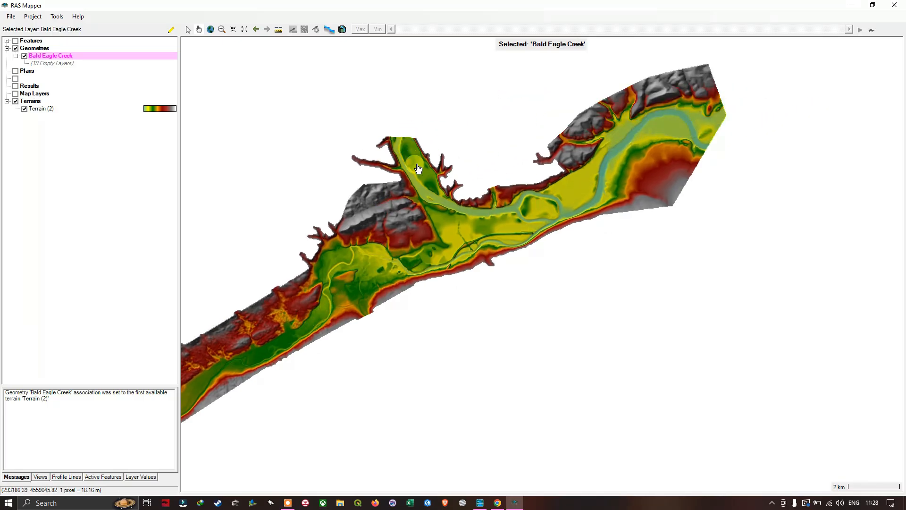
drag(506, 216, 607, 208)
drag(526, 255, 631, 169)
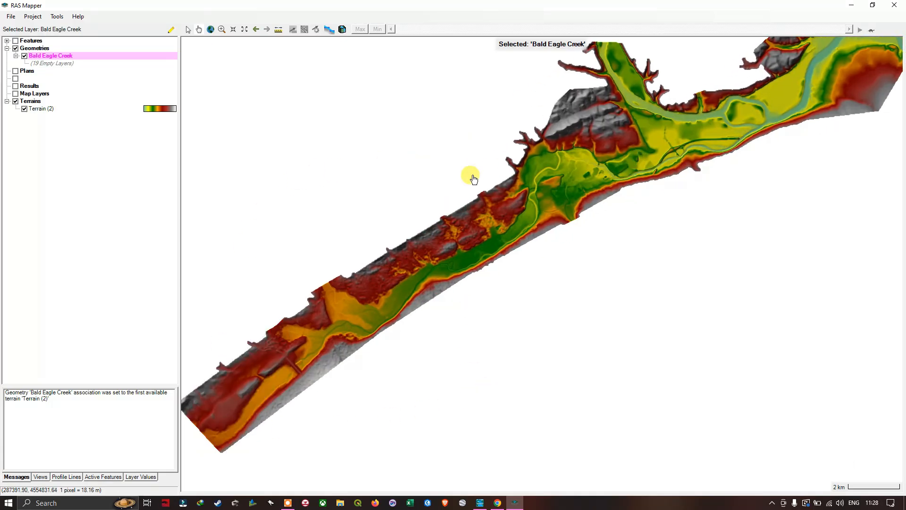
drag(539, 226, 285, 336)
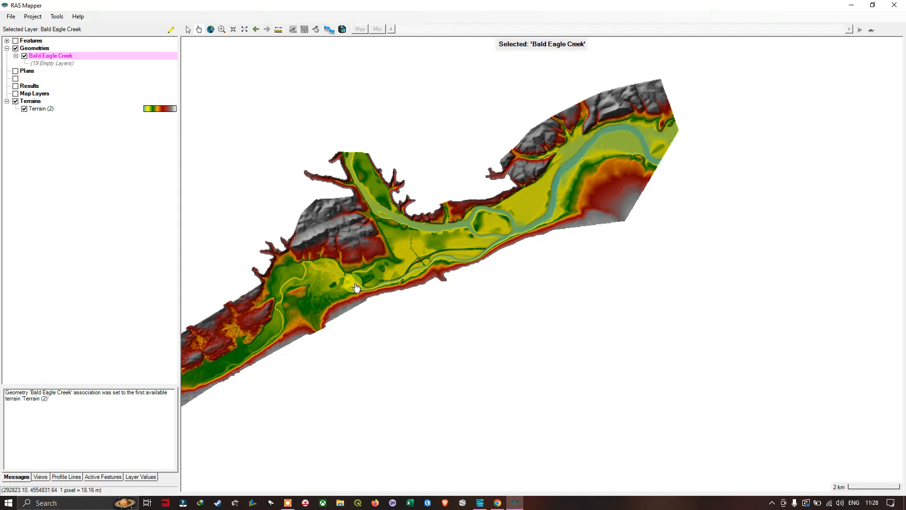
drag(426, 282, 624, 220)
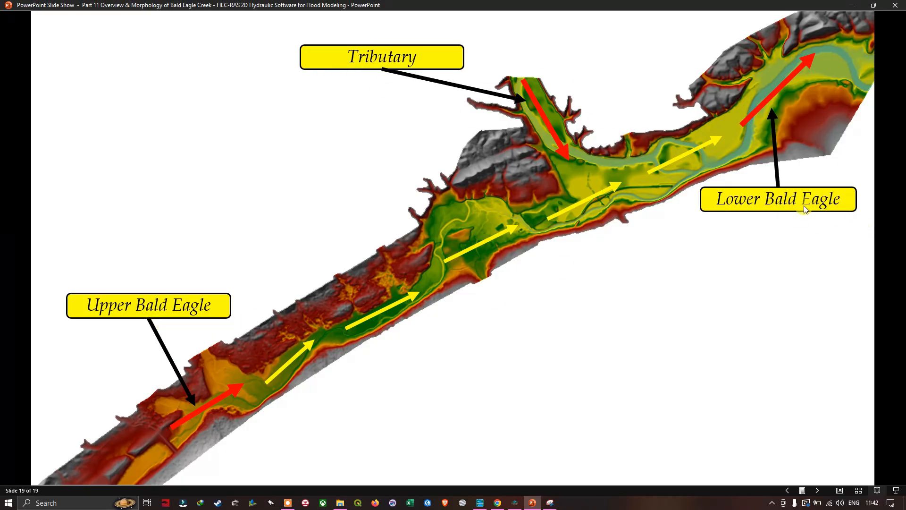
Switch back to RAS Mapper from the slide show and examine the upstream end of the creek's terrain.
key(alt+Tab)
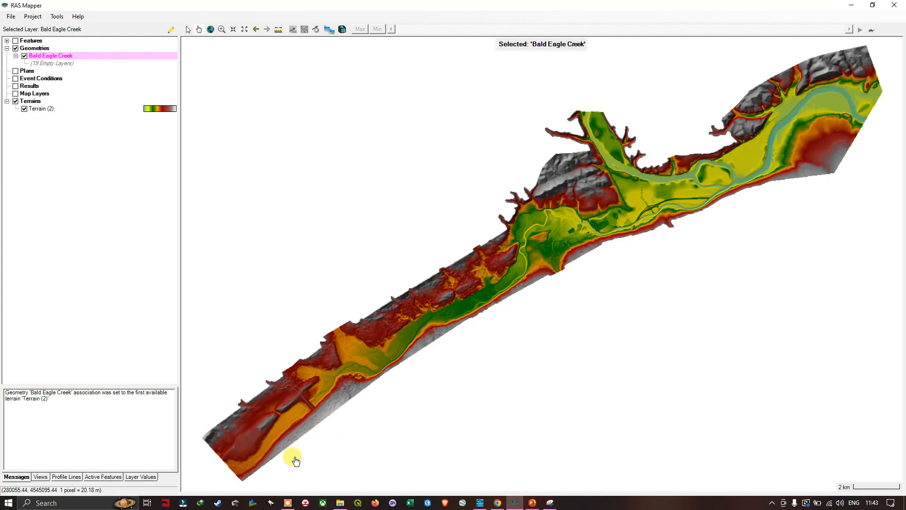
scroll(293, 458, up, 2)
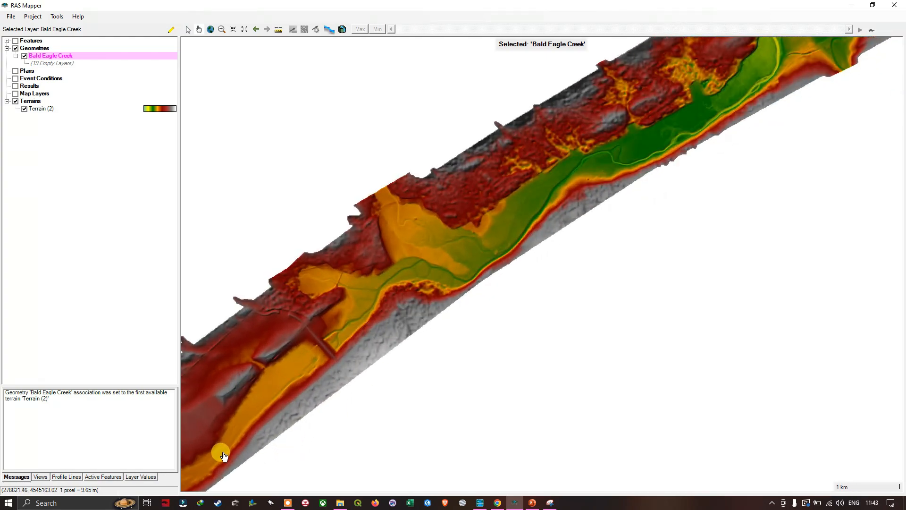
drag(330, 358, 414, 277)
drag(385, 311, 423, 326)
drag(479, 273, 458, 249)
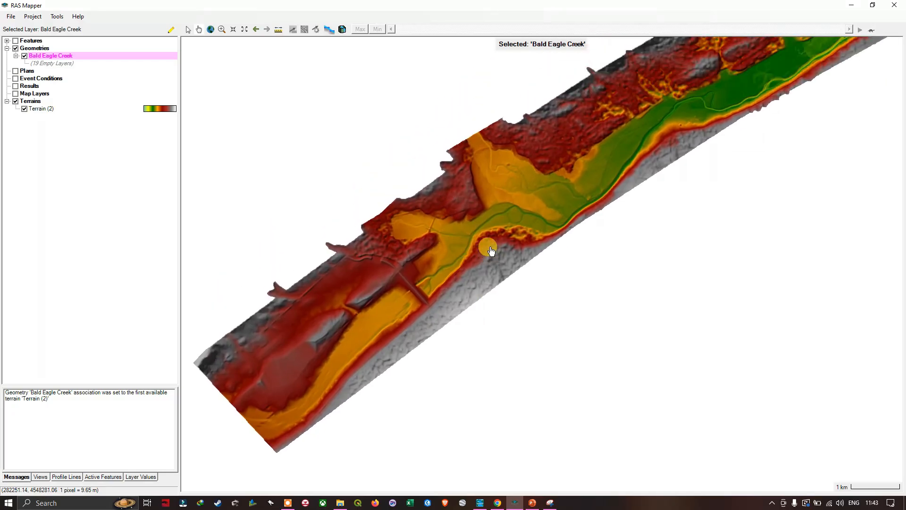
scroll(368, 347, up, 2)
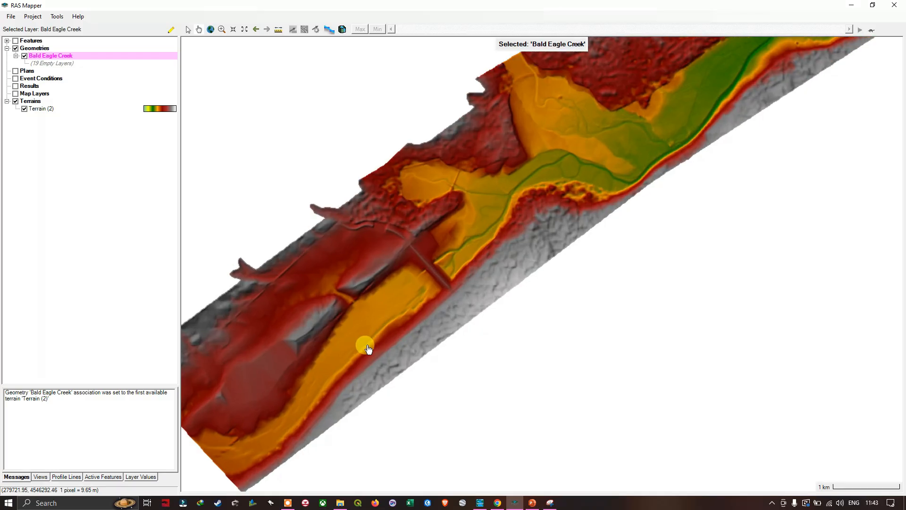
scroll(368, 347, up, 1)
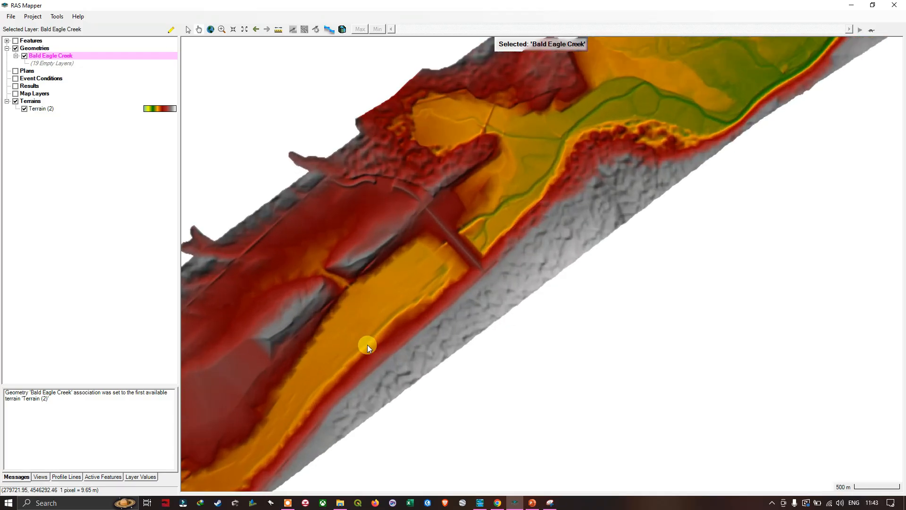
scroll(368, 347, down, 2)
drag(361, 366, 431, 307)
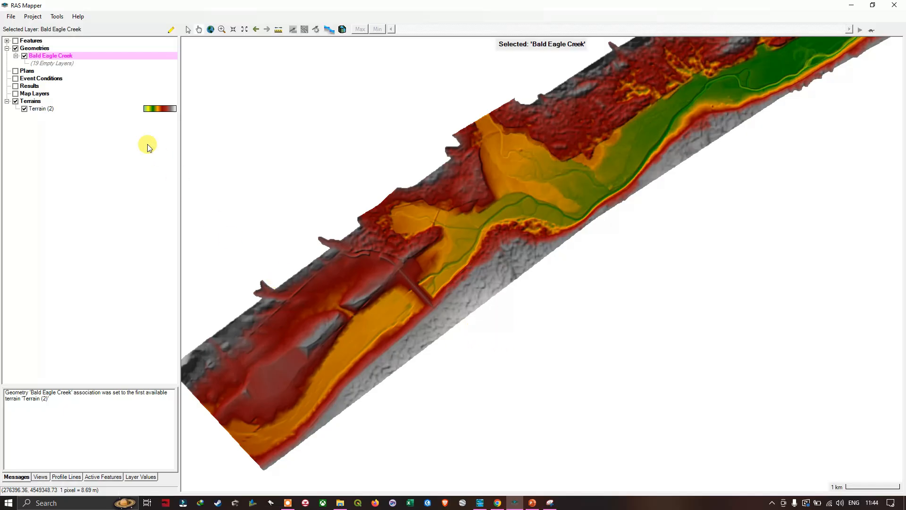
Start editing the Bald Eagle Creek geometry and make its Rivers layer the active layer.
right_click(47, 58)
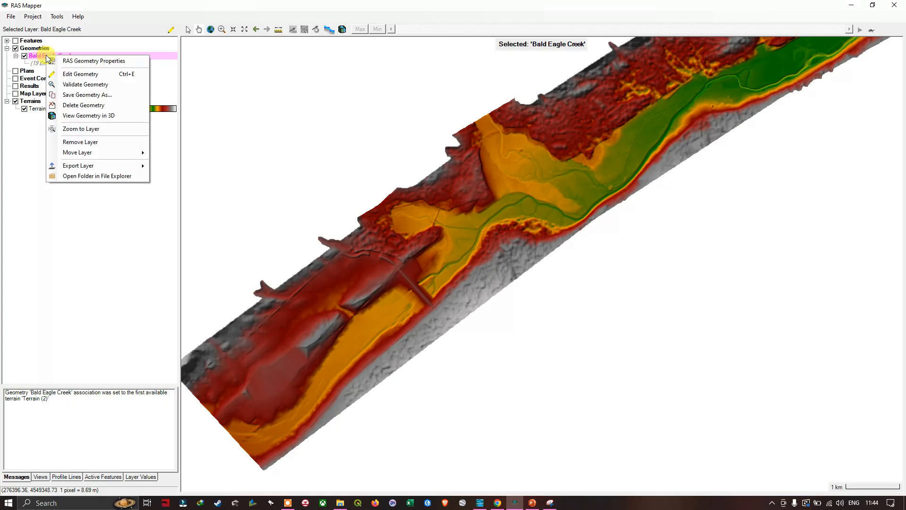
click(80, 74)
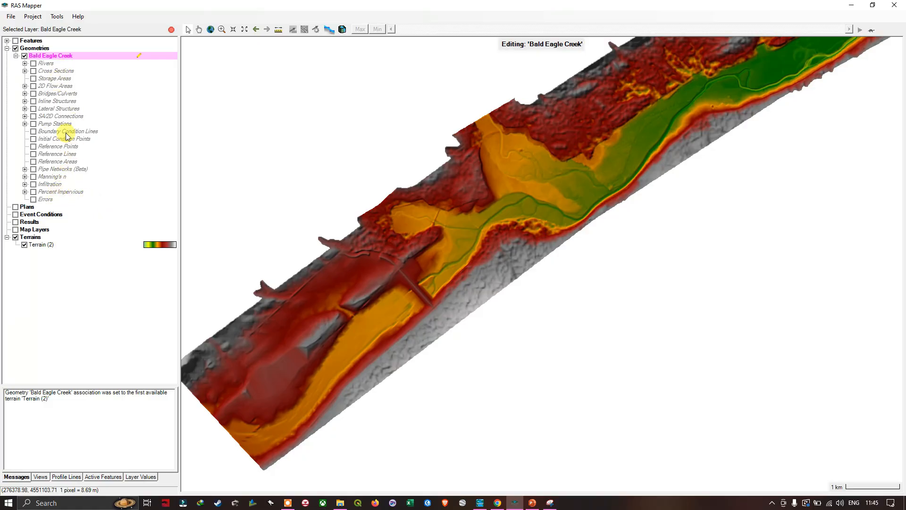
right_click(46, 65)
click(42, 66)
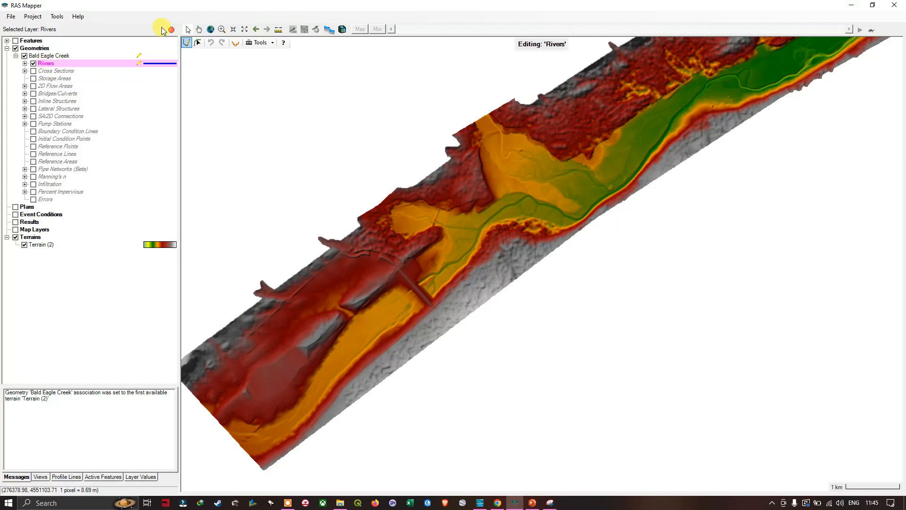
click(187, 44)
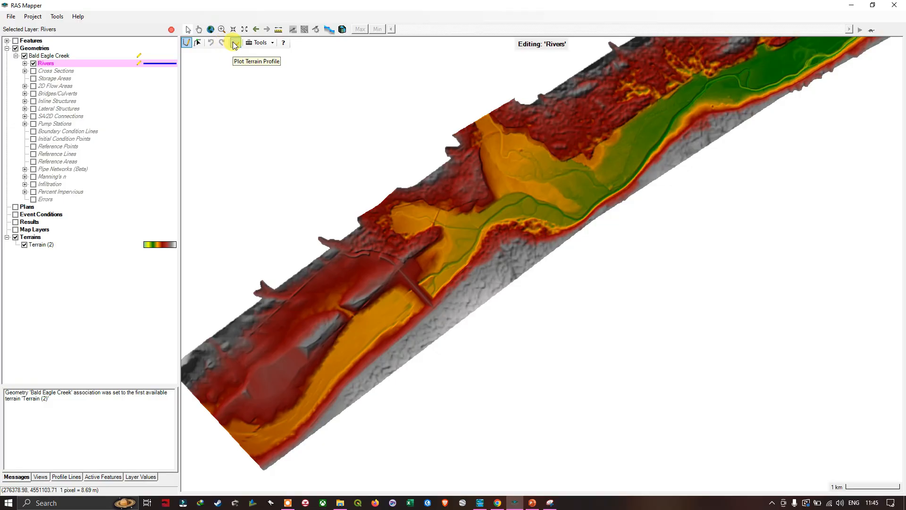
click(272, 43)
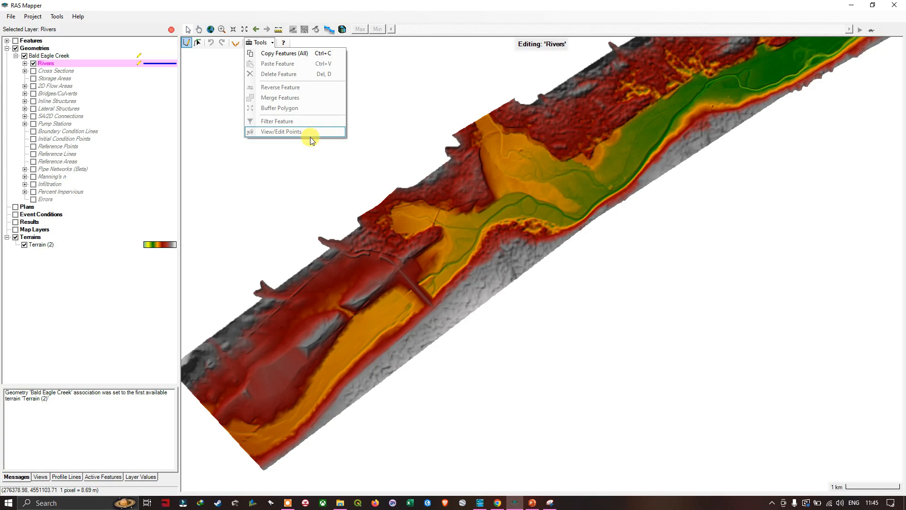
click(187, 44)
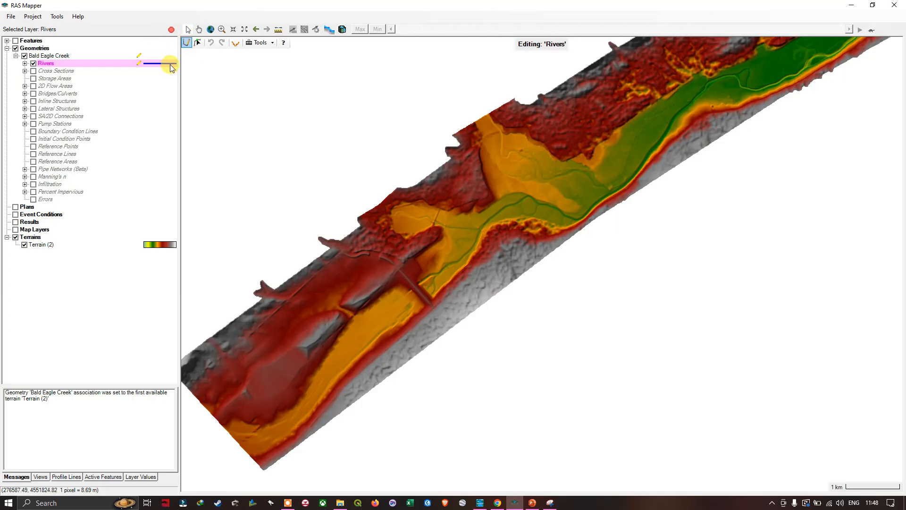
Start a new river line at the creek's upstream end and trace it through the wide upper valley to the embankment.
click(187, 46)
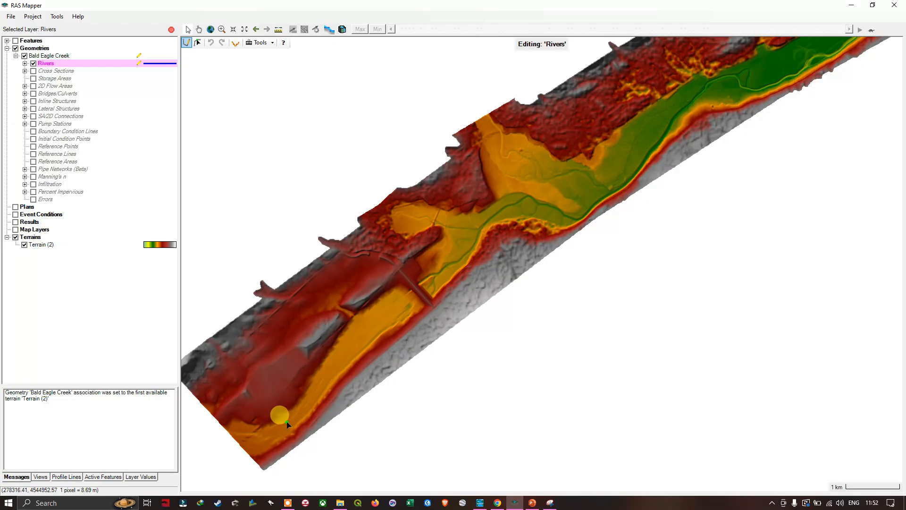
scroll(272, 434, up, 2)
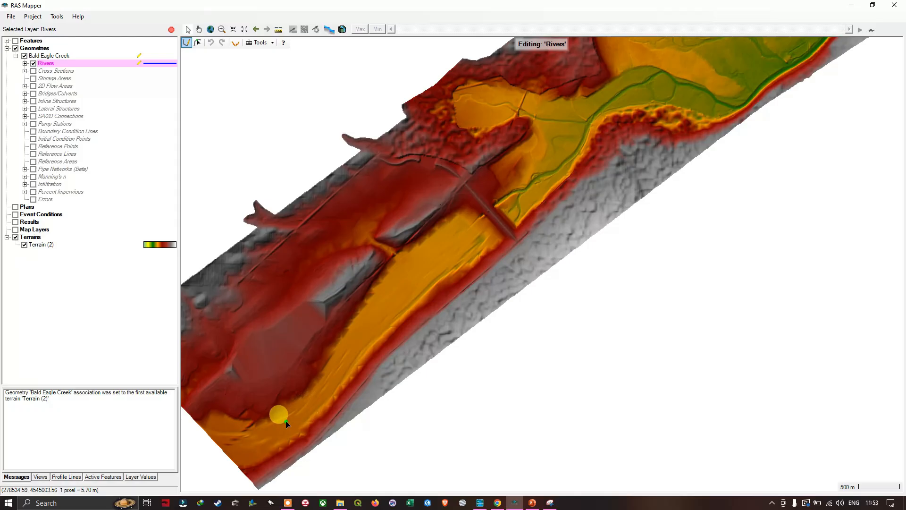
click(260, 431)
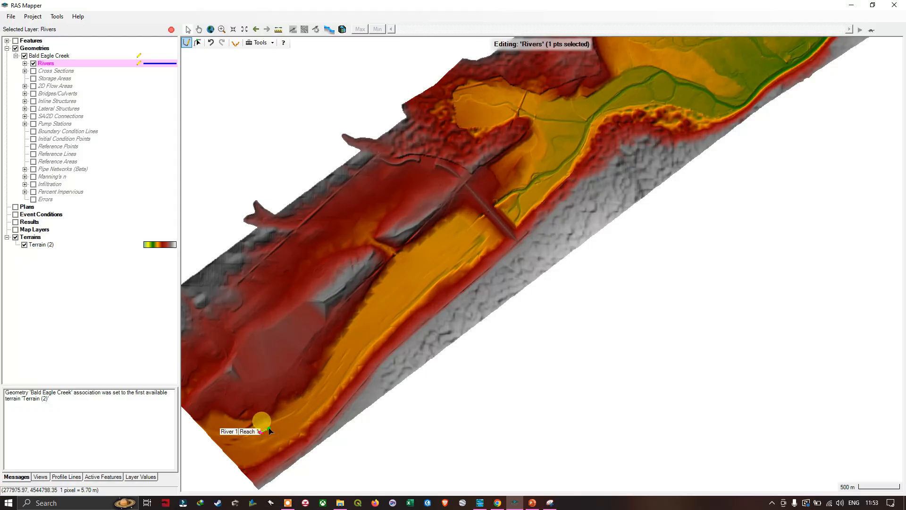
click(283, 420)
click(307, 406)
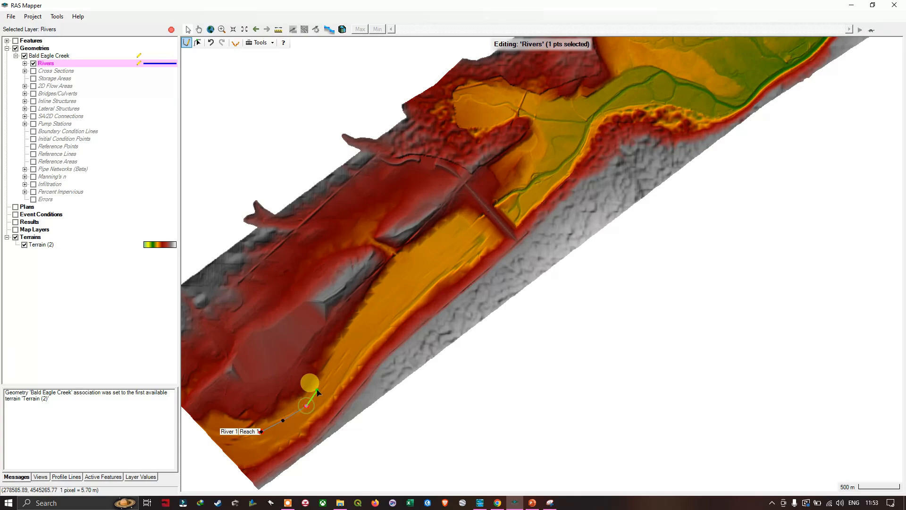
click(319, 388)
click(346, 350)
click(367, 317)
click(405, 278)
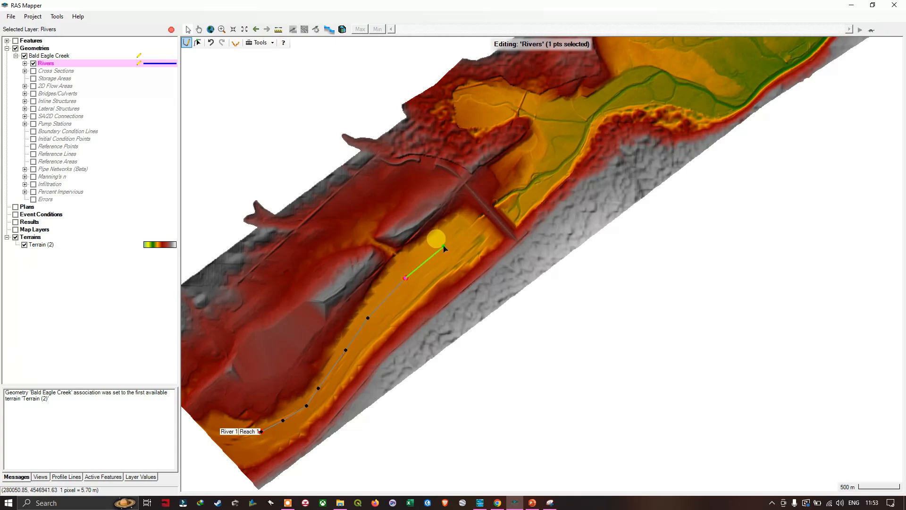
click(451, 241)
click(472, 220)
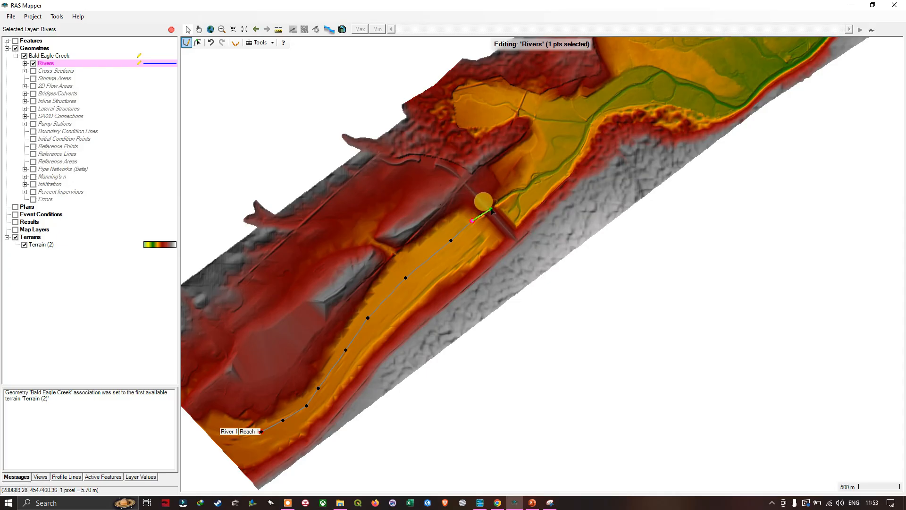
Continue the river line across the embankment and along the winding channel directly downstream of it.
click(492, 208)
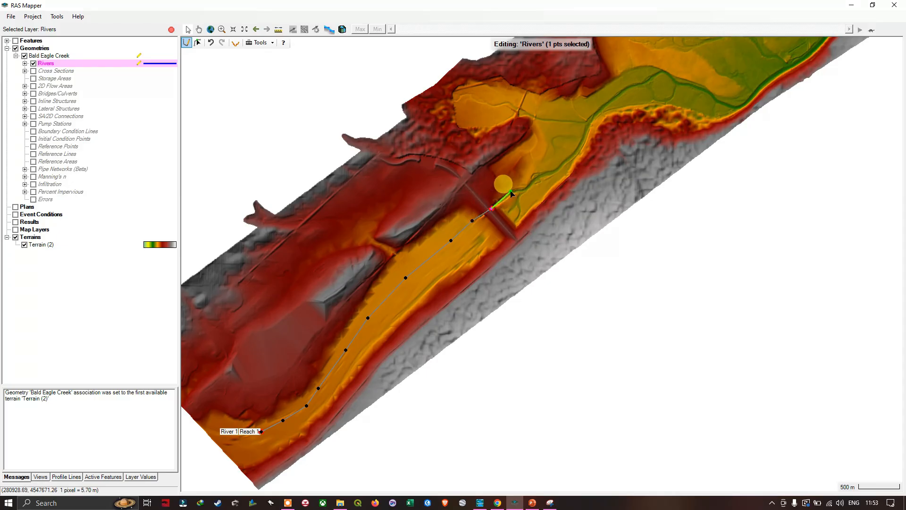
click(506, 196)
click(514, 193)
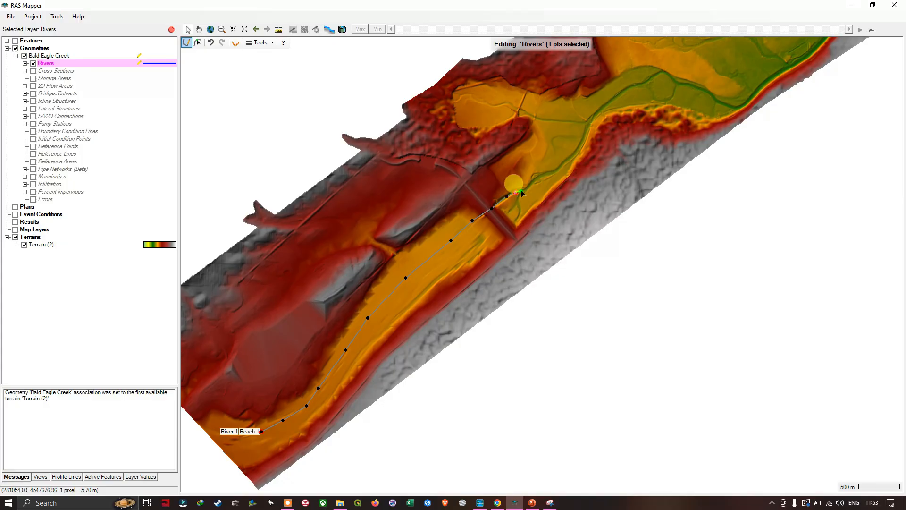
scroll(517, 194, up, 2)
scroll(521, 188, up, 2)
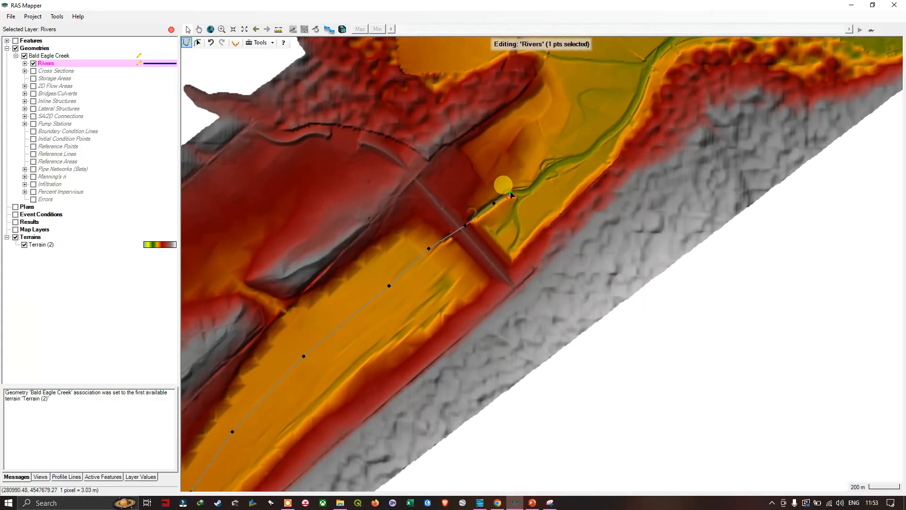
click(524, 192)
click(535, 185)
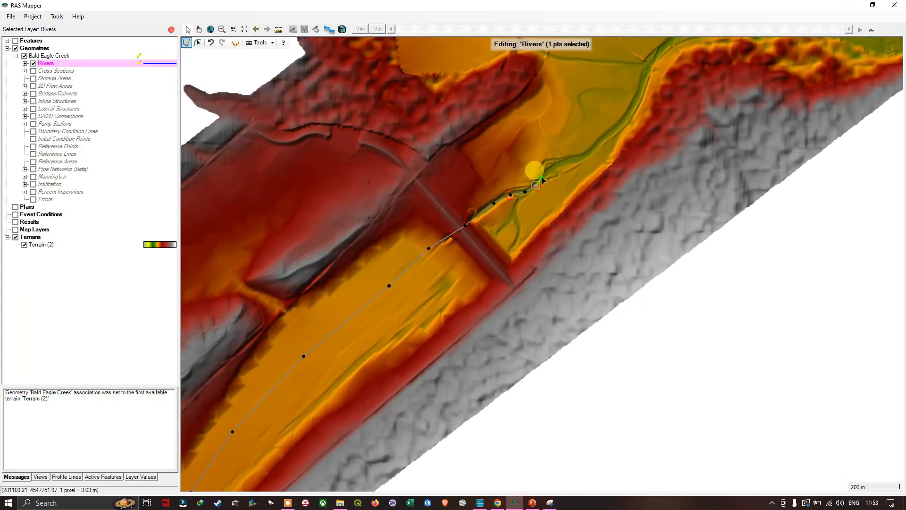
click(544, 172)
click(559, 163)
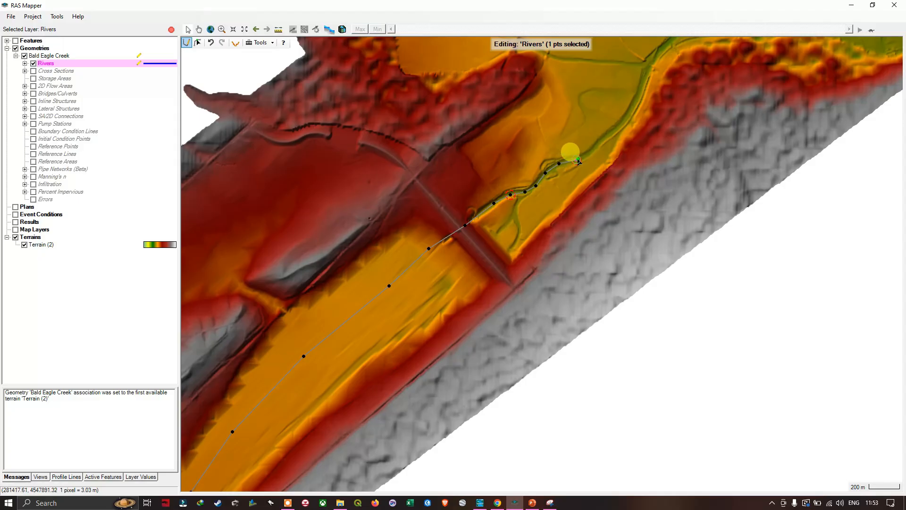
Trace the river line along the channel centre from the winding section toward the tributary junction, with closely spaced points.
scroll(579, 162, up, 2)
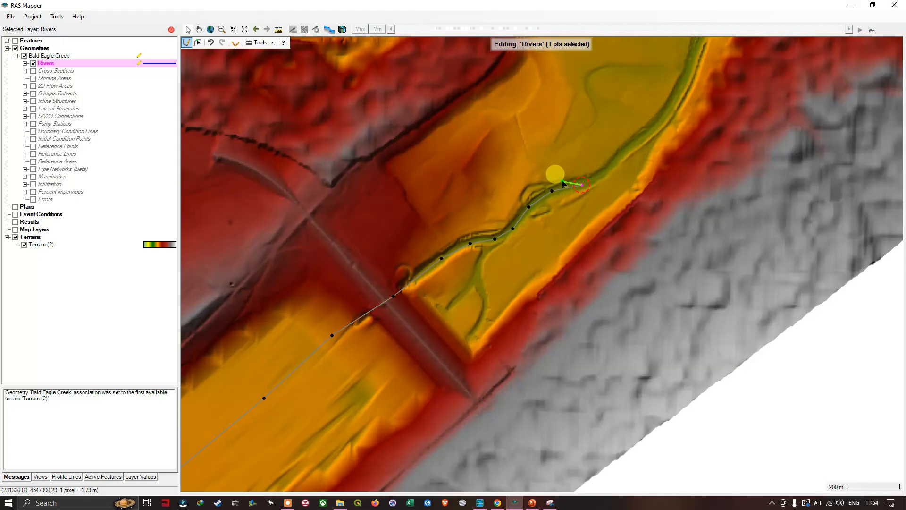
click(598, 176)
click(609, 166)
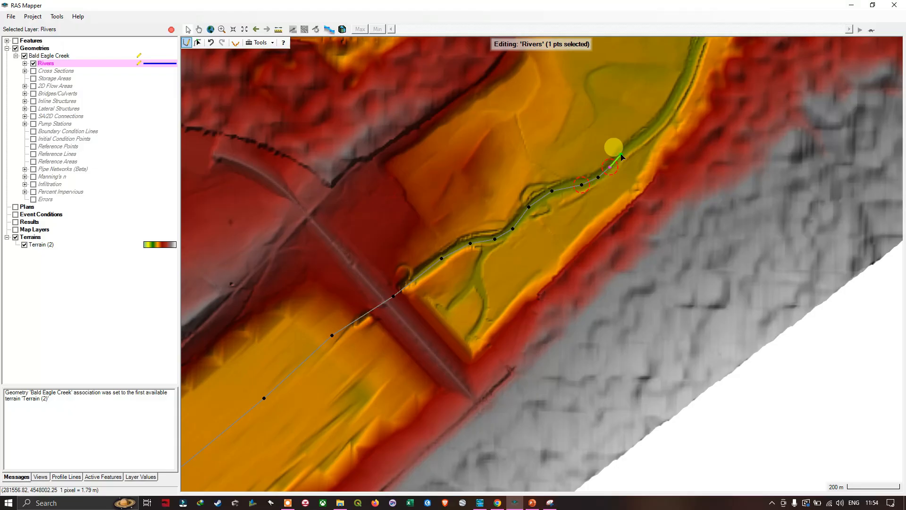
click(621, 154)
click(632, 145)
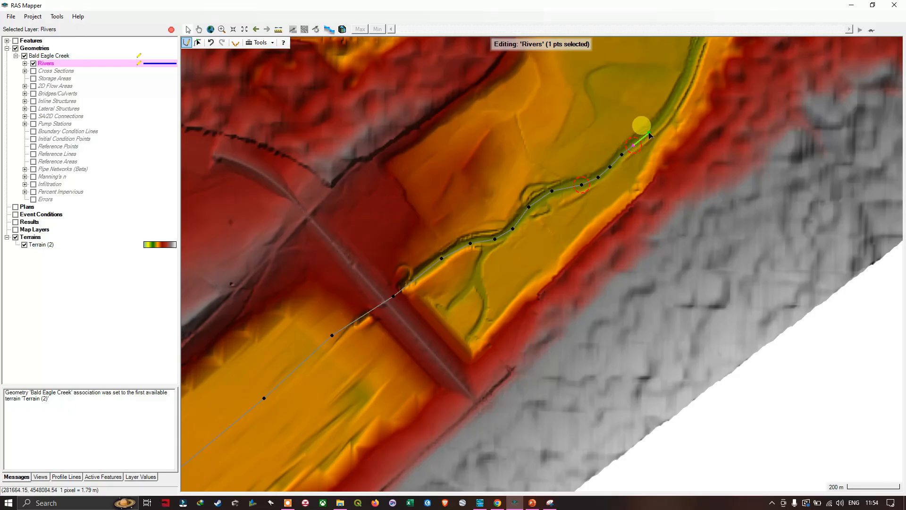
click(649, 132)
click(662, 119)
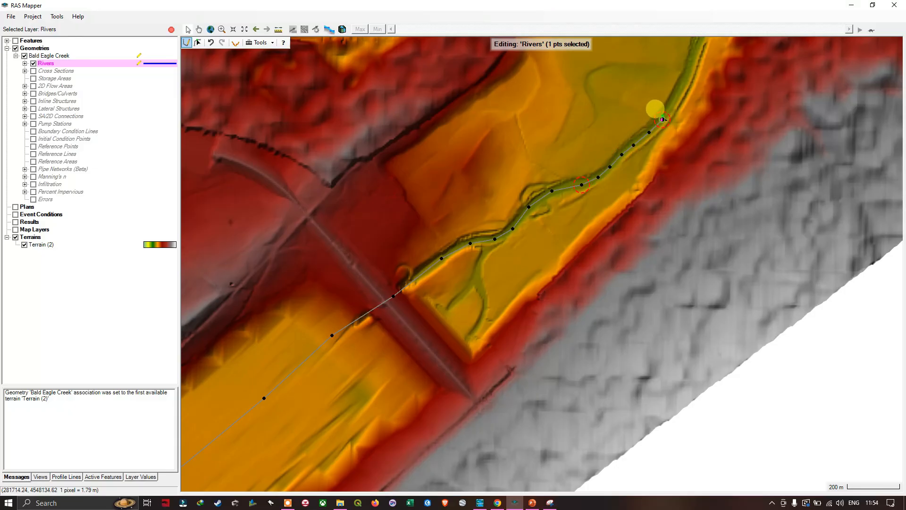
click(677, 96)
click(687, 77)
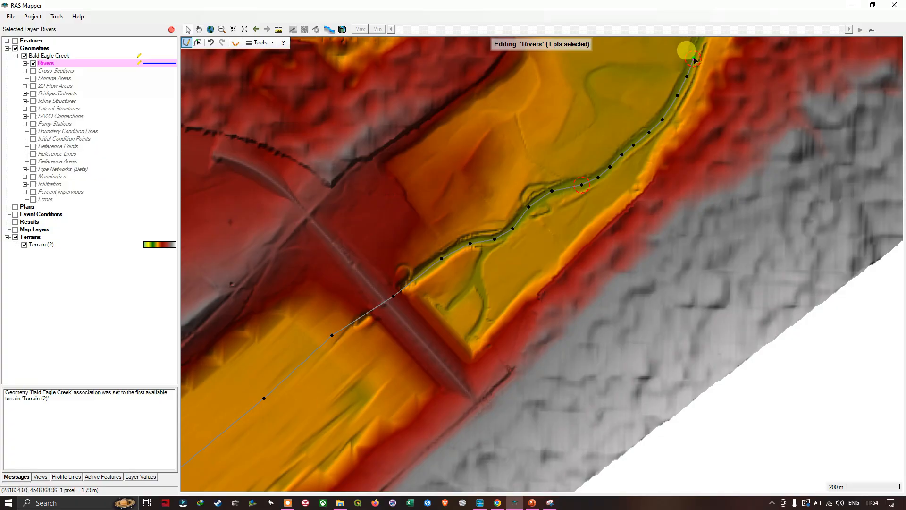
Extend the river line past the tributary junction and along the channel curving northeast from it.
drag(695, 60, 531, 305)
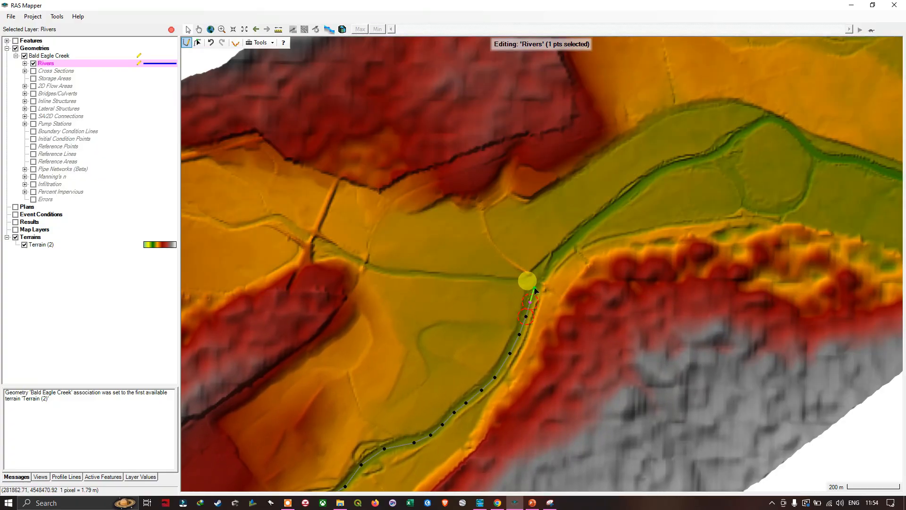
click(539, 283)
click(551, 263)
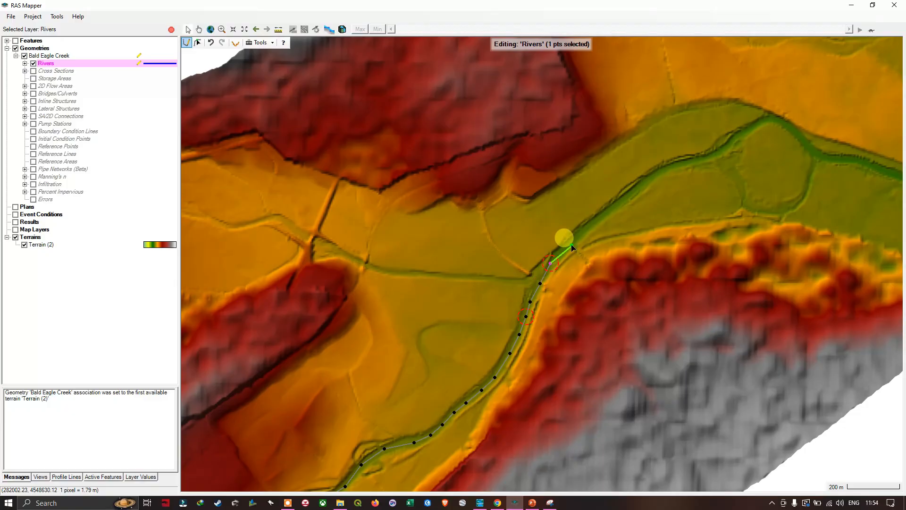
click(571, 243)
click(597, 220)
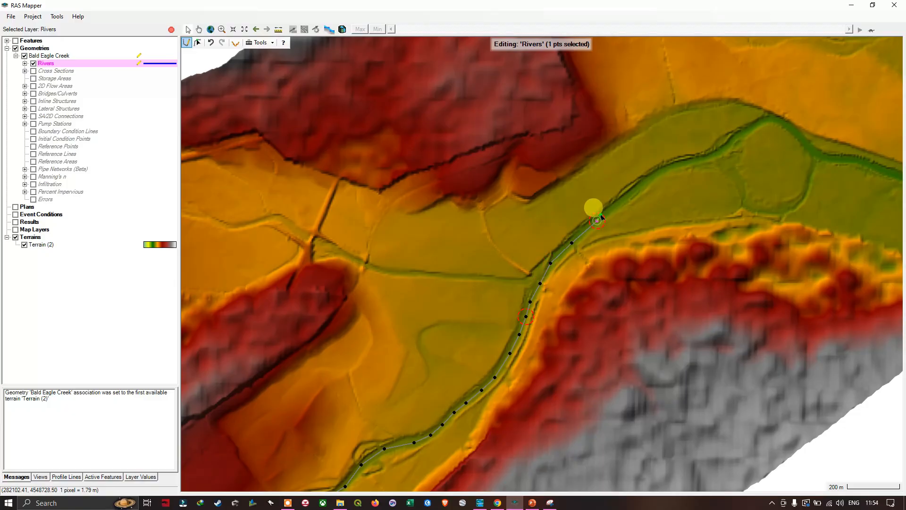
click(613, 207)
click(627, 193)
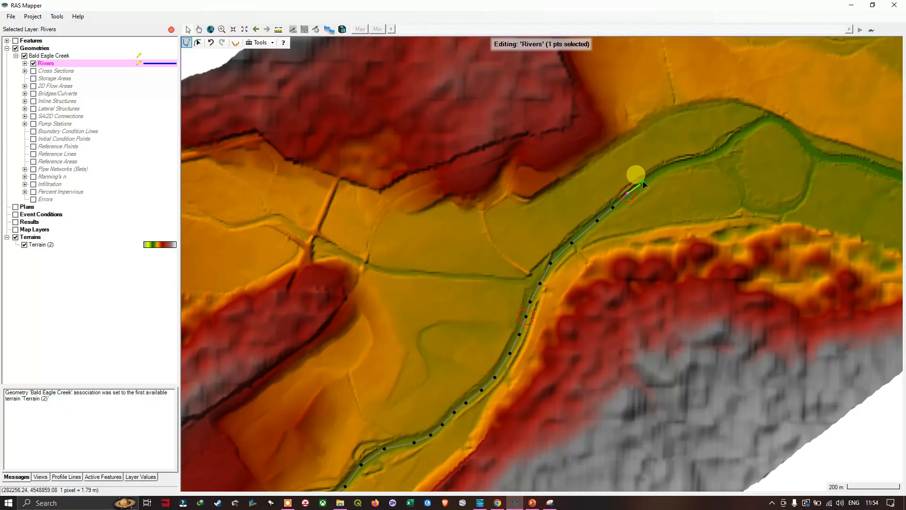
click(649, 179)
click(661, 171)
click(672, 166)
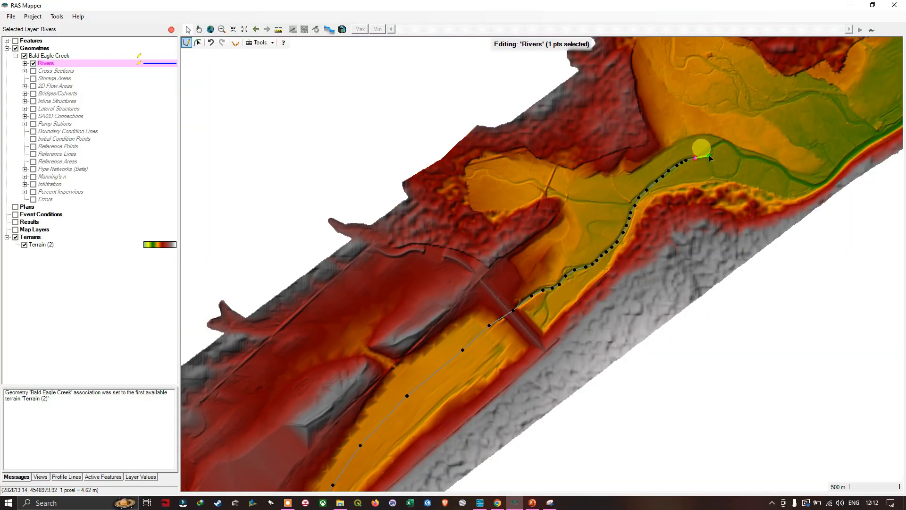
Continue the river line along the narrow channel to the crest of the sharp bend beside the looped side channel.
drag(710, 158, 629, 186)
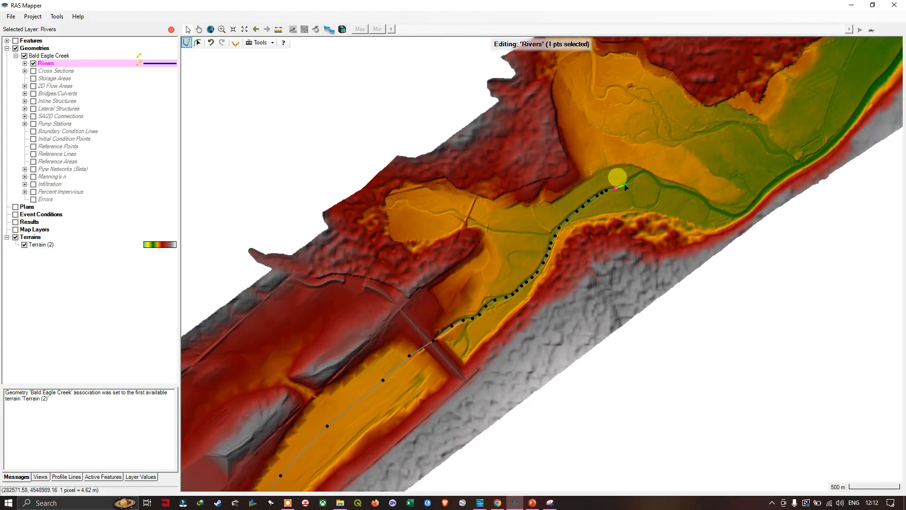
scroll(625, 187, up, 4)
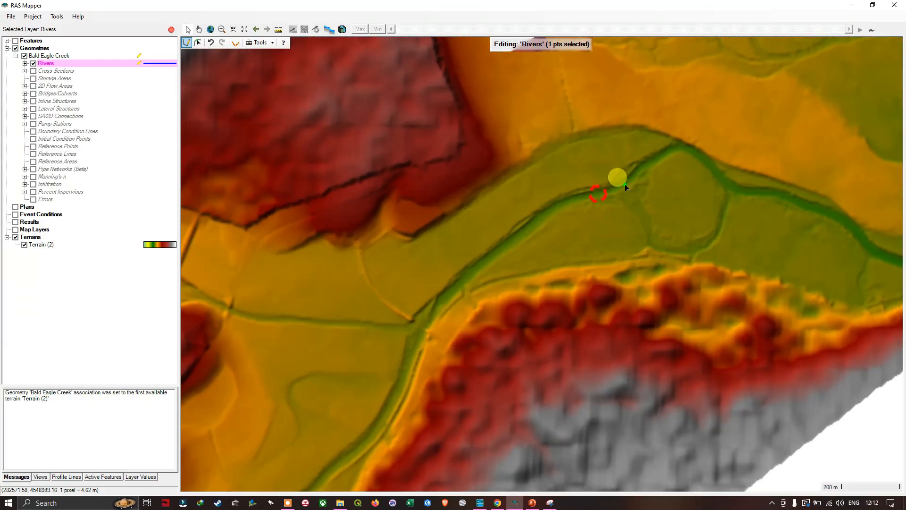
click(612, 191)
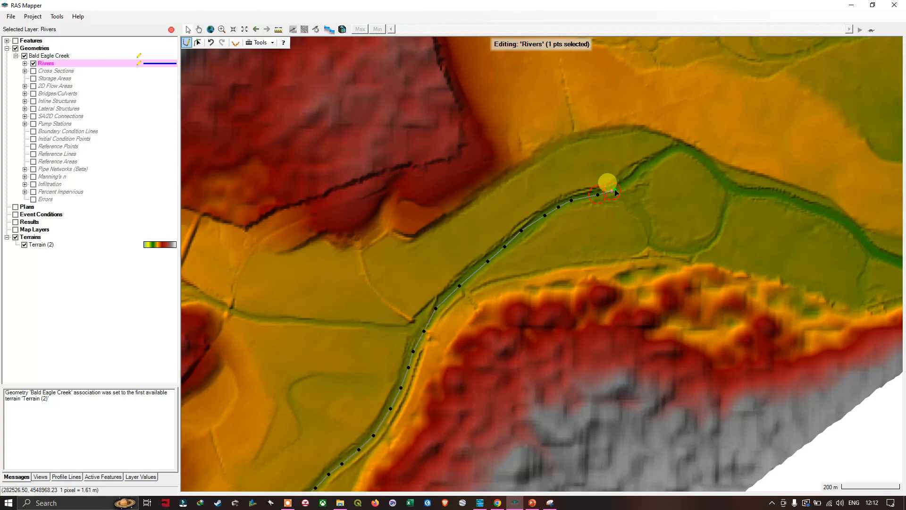
click(622, 184)
click(635, 176)
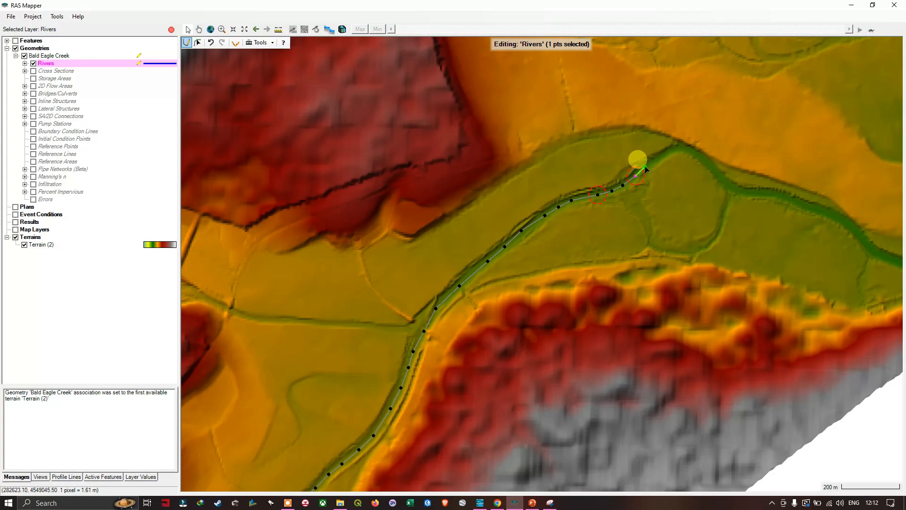
click(645, 167)
click(652, 161)
click(663, 157)
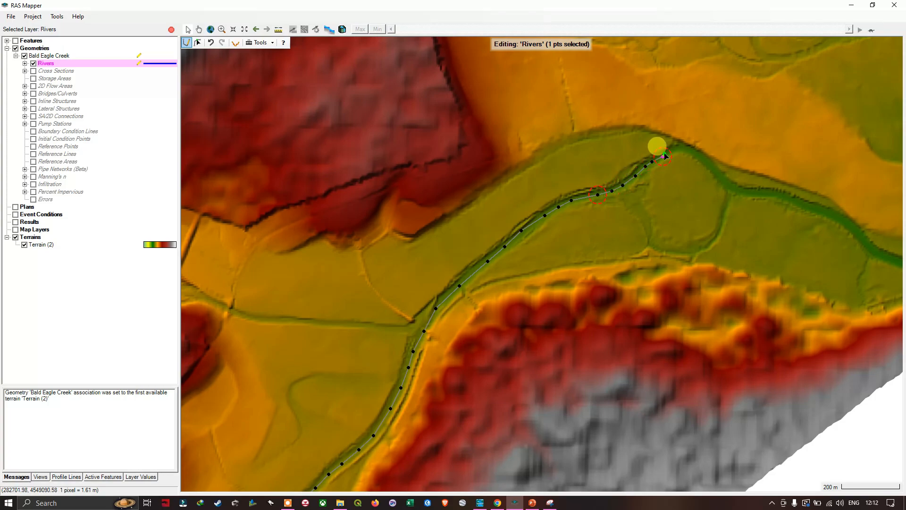
click(669, 150)
click(679, 149)
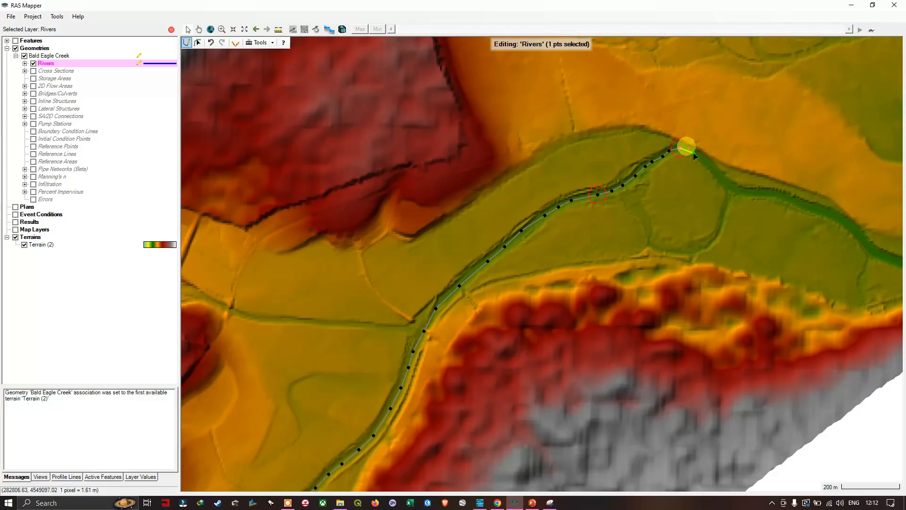
Trace the river line around the sharp bend and southeast along the wider channel beyond the looped side channel.
click(694, 154)
click(704, 160)
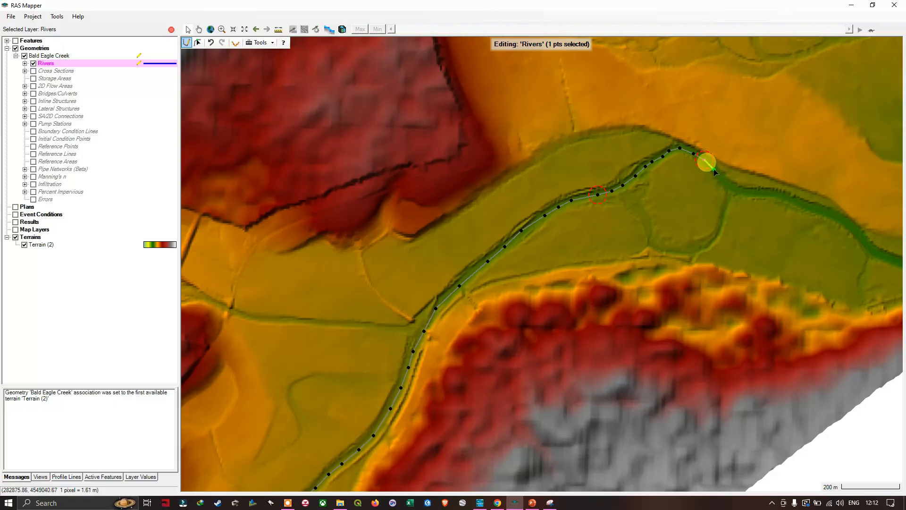
click(728, 185)
click(738, 190)
click(759, 191)
click(772, 193)
click(786, 197)
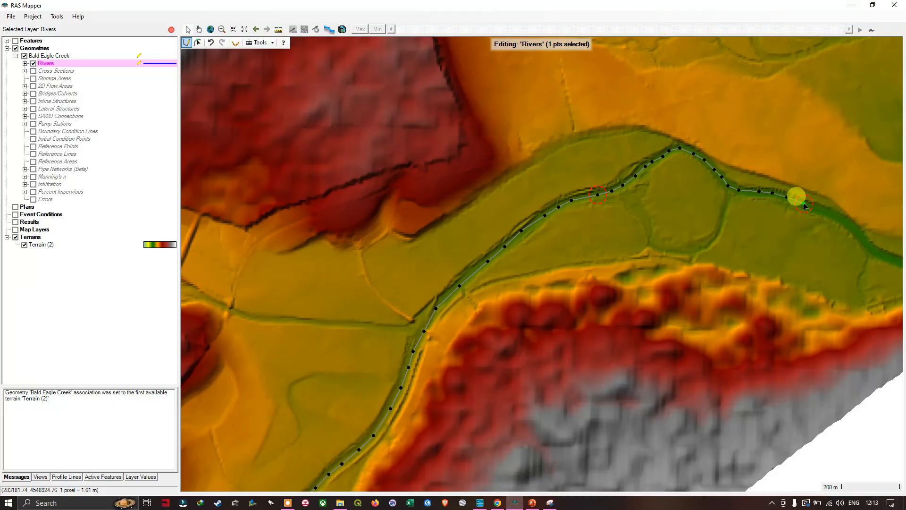
click(804, 203)
click(817, 210)
click(843, 222)
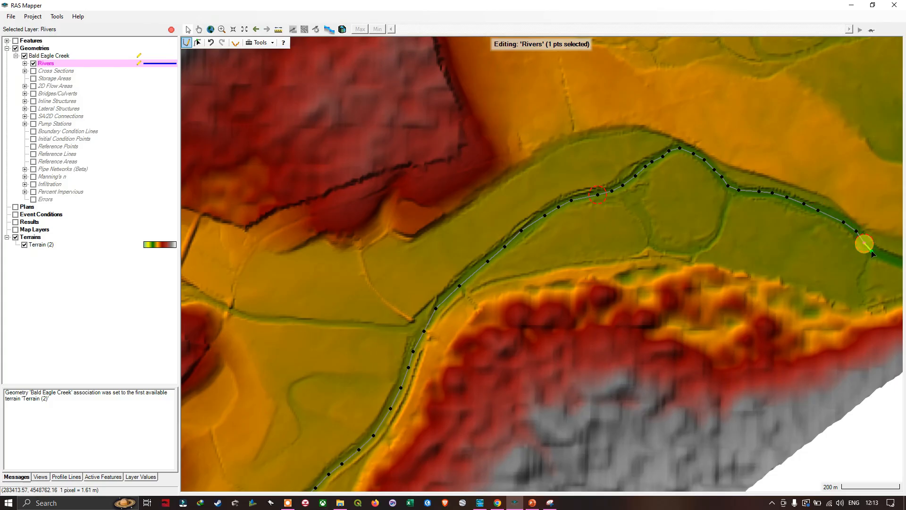
Extend the river line southeast along the wider channel toward the bend against the valley's southern edge.
drag(872, 254, 489, 299)
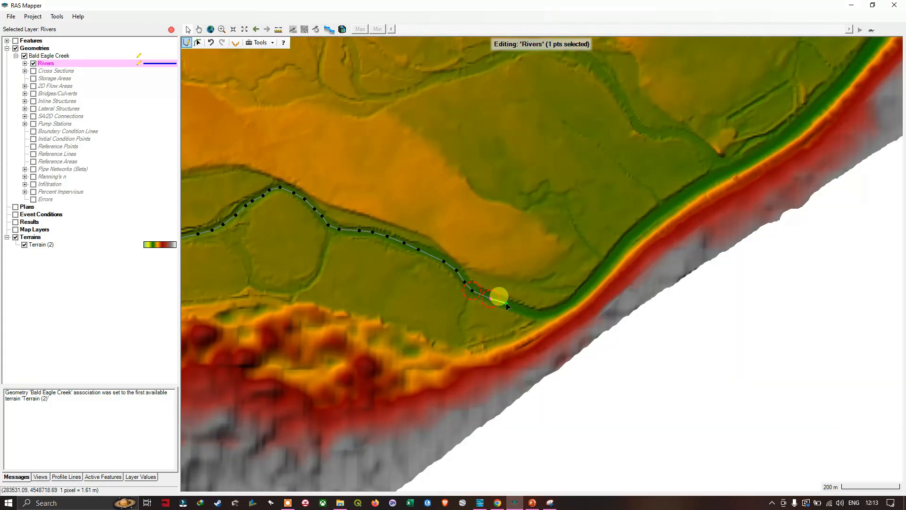
scroll(527, 307, down, 2)
mouse_move(528, 307)
mouse_down()
mouse_move(740, 105)
mouse_move(726, 154)
mouse_move(668, 209)
mouse_move(769, 240)
mouse_move(602, 299)
mouse_move(525, 308)
mouse_up()
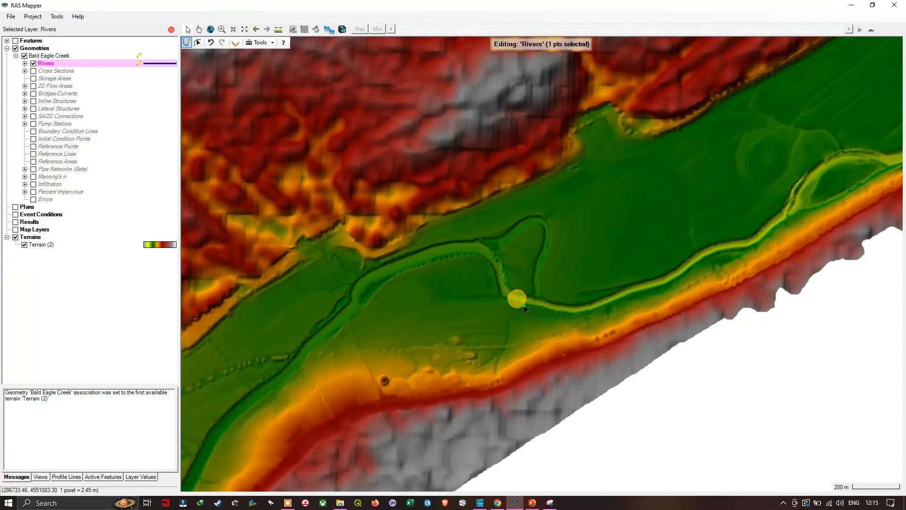
Trace the river line along the channel past the lower end of the triangular side loop.
scroll(526, 308, up, 2)
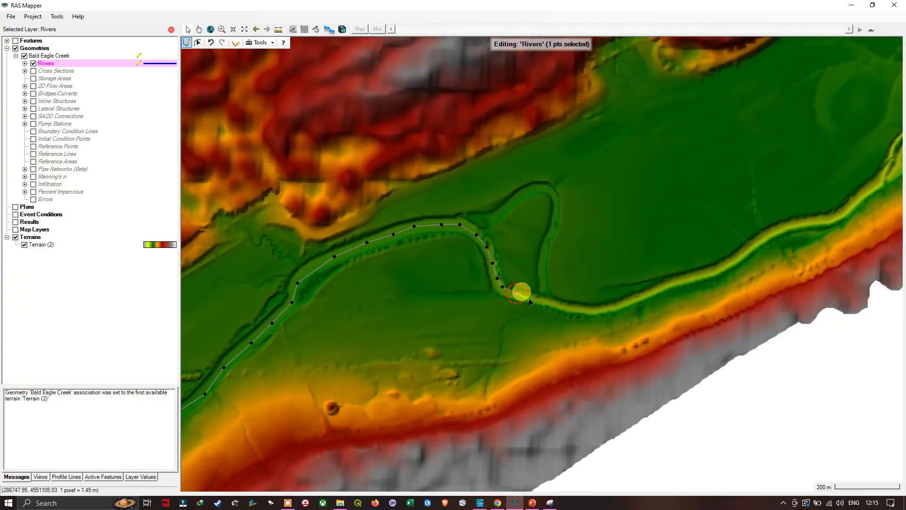
click(530, 298)
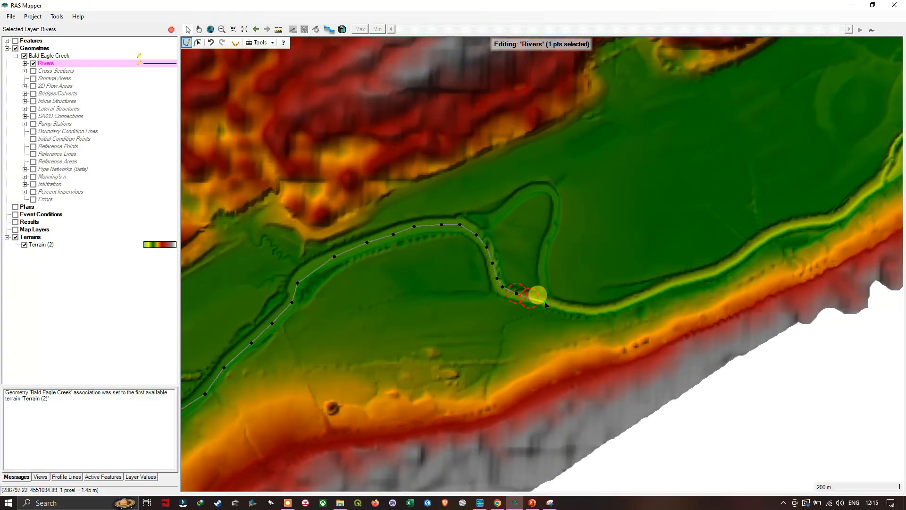
click(545, 303)
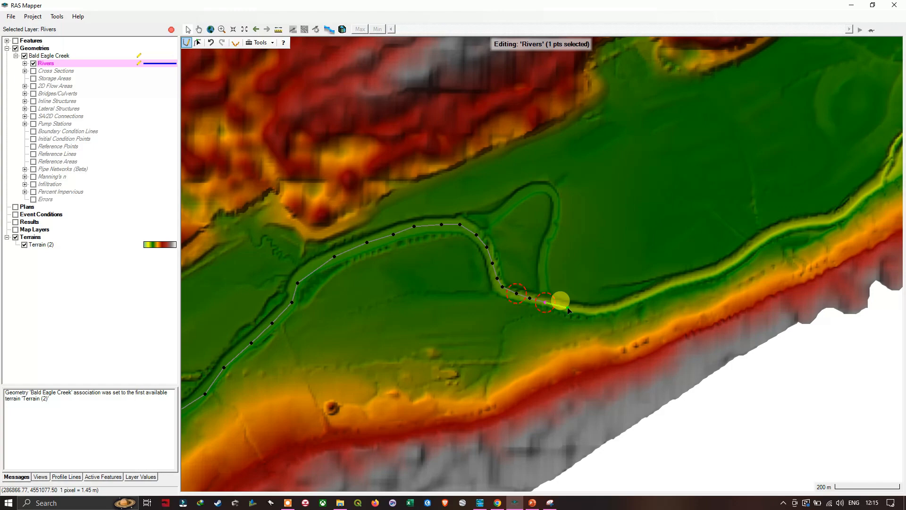
click(586, 311)
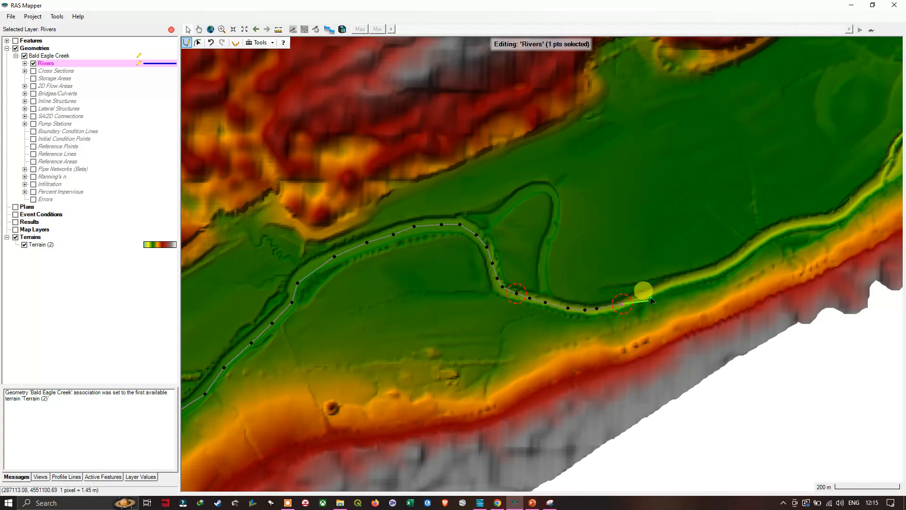
Continue the river line northeast along the channel at the foot of the southern slope.
scroll(646, 285, up, 3)
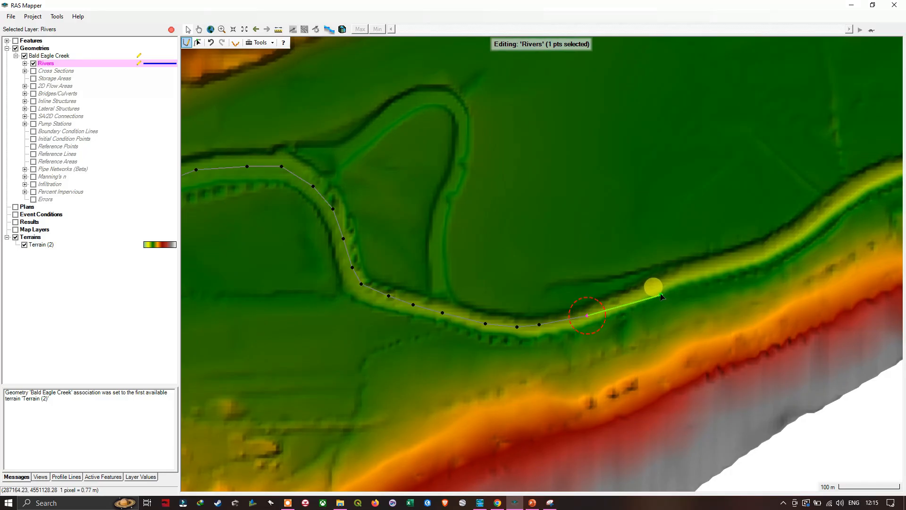
click(629, 298)
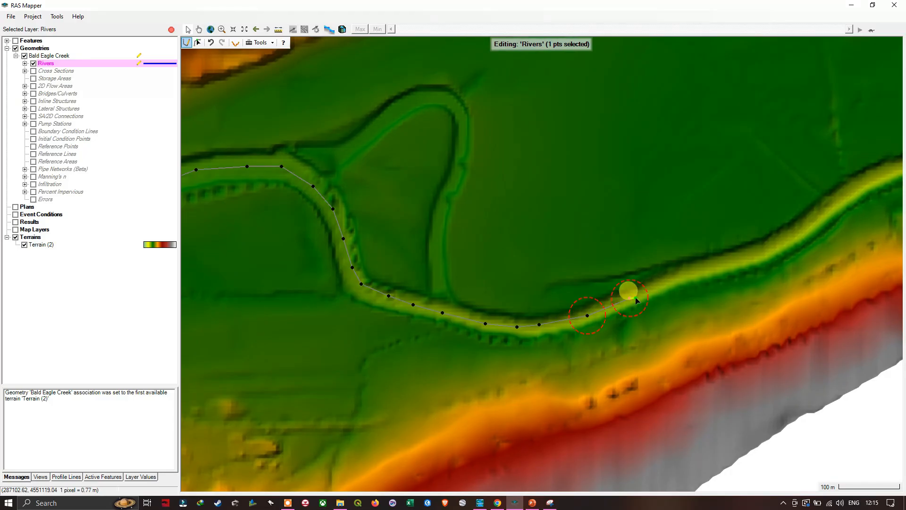
click(679, 277)
scroll(703, 272, down, 1)
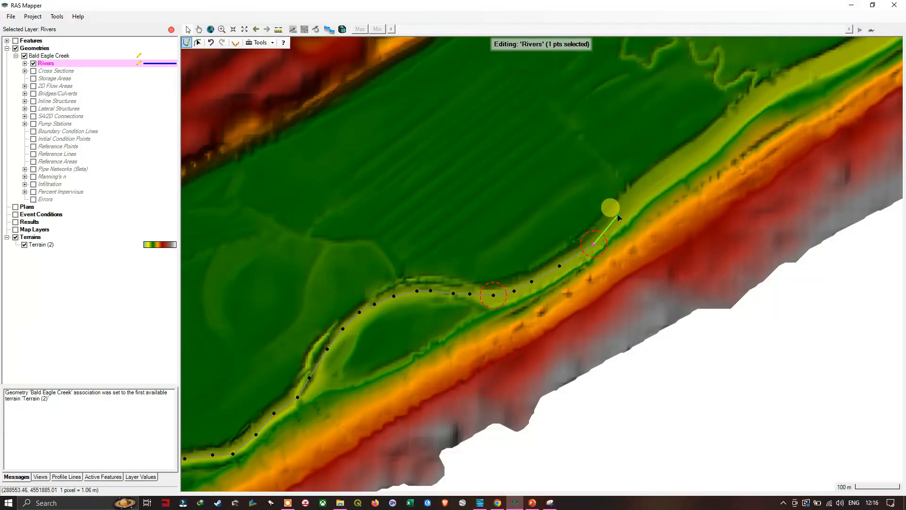
scroll(648, 180, down, 3)
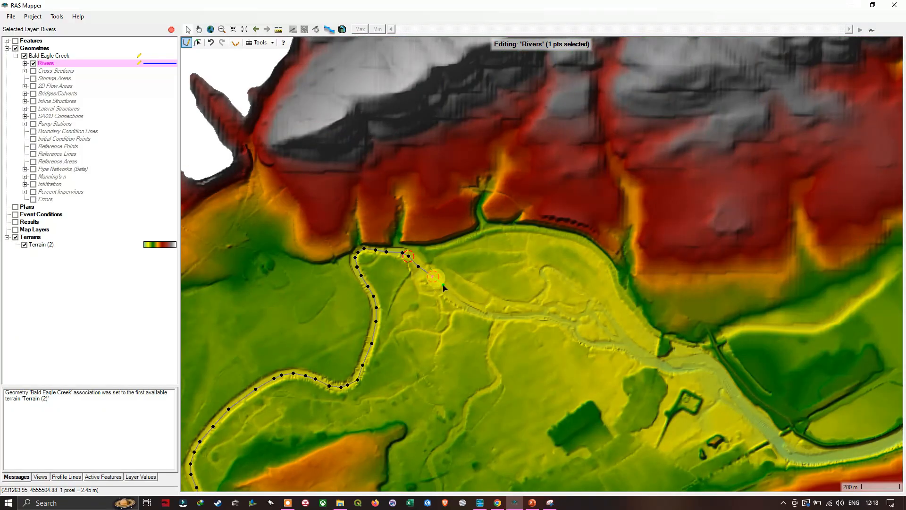
Trace the river line southeast from the sharp bend below the northern hills to the start of the braided channel.
click(445, 288)
scroll(463, 307, up, 2)
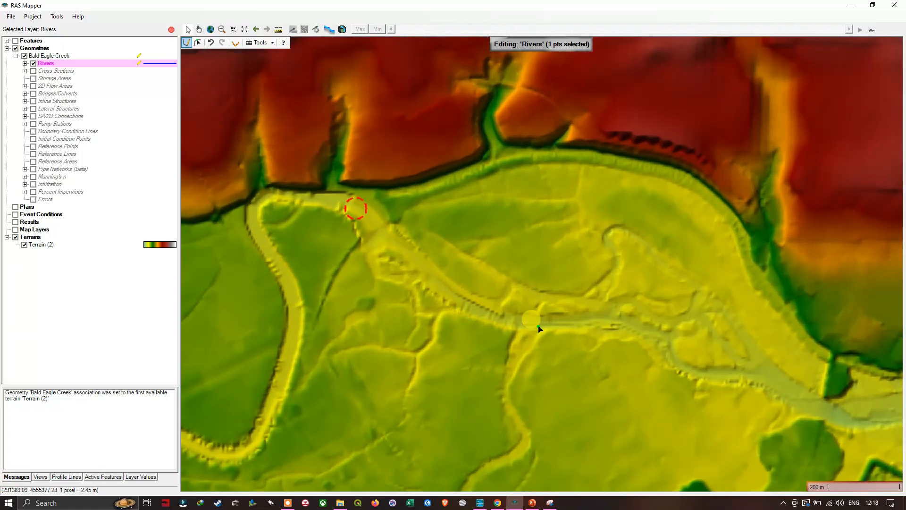
click(472, 308)
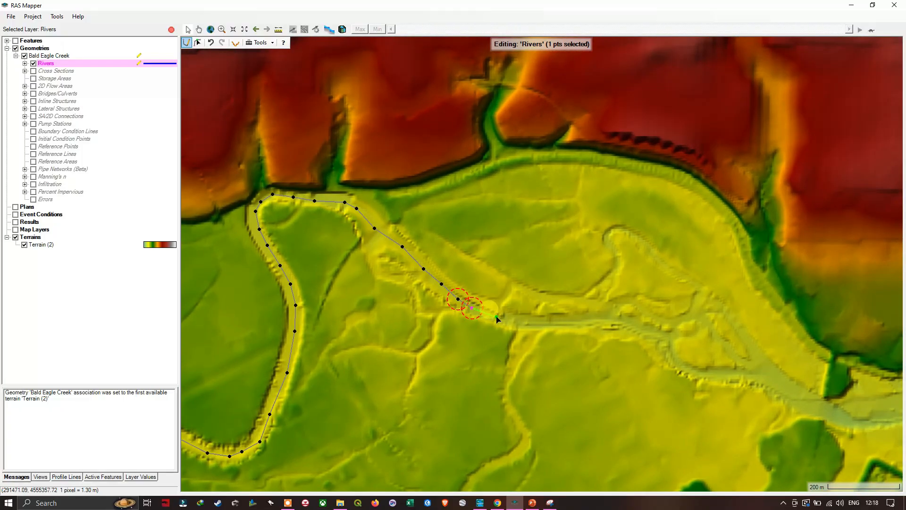
click(497, 316)
click(519, 318)
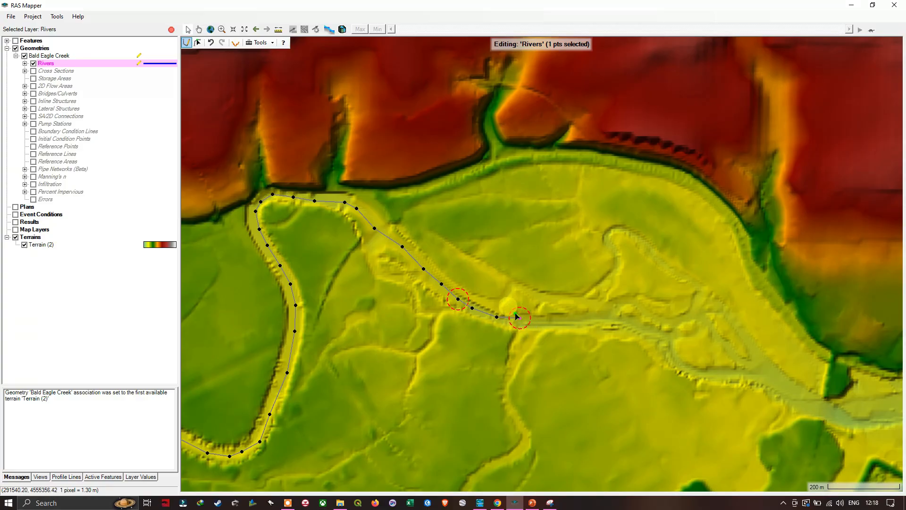
Undo the last river line points in the braided channel, and redo them.
click(214, 44)
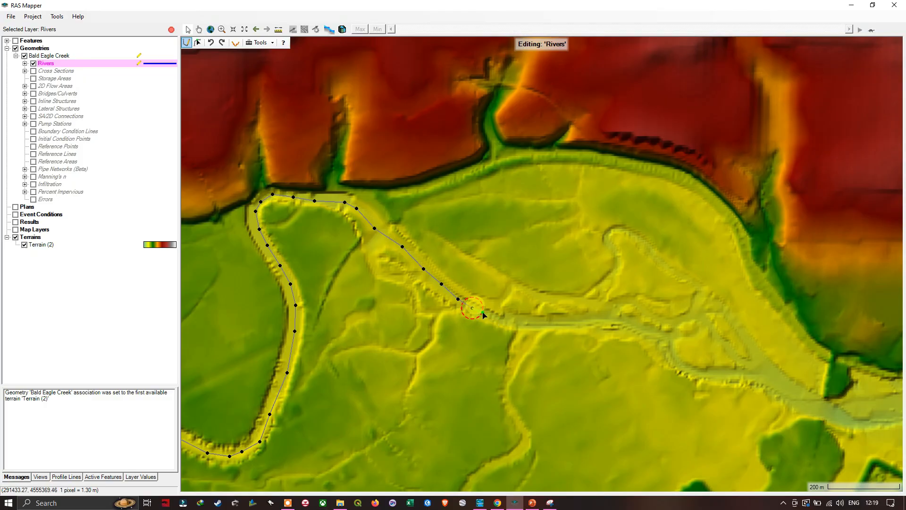
click(224, 46)
click(225, 45)
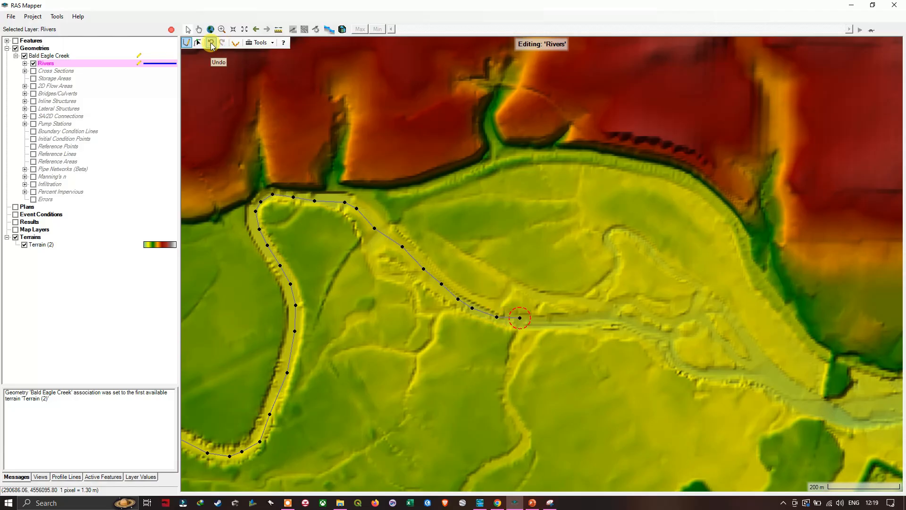
click(211, 44)
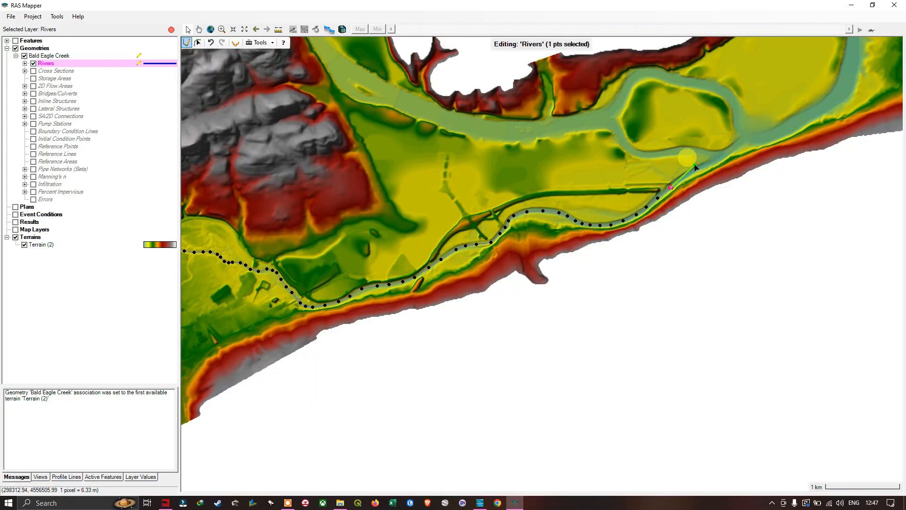
Extend the river line northeast along the creek to where it meets the channel around the large island.
scroll(695, 167, up, 1)
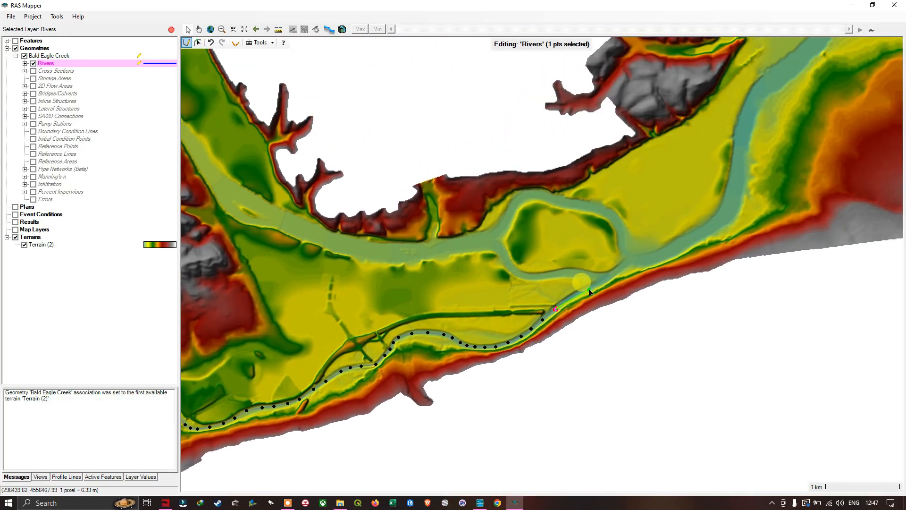
scroll(589, 293, down, 1)
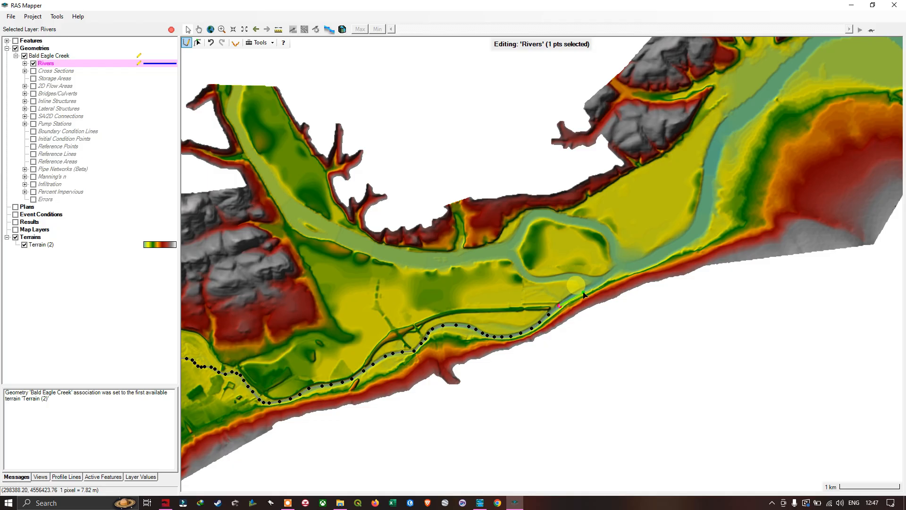
click(585, 290)
click(596, 282)
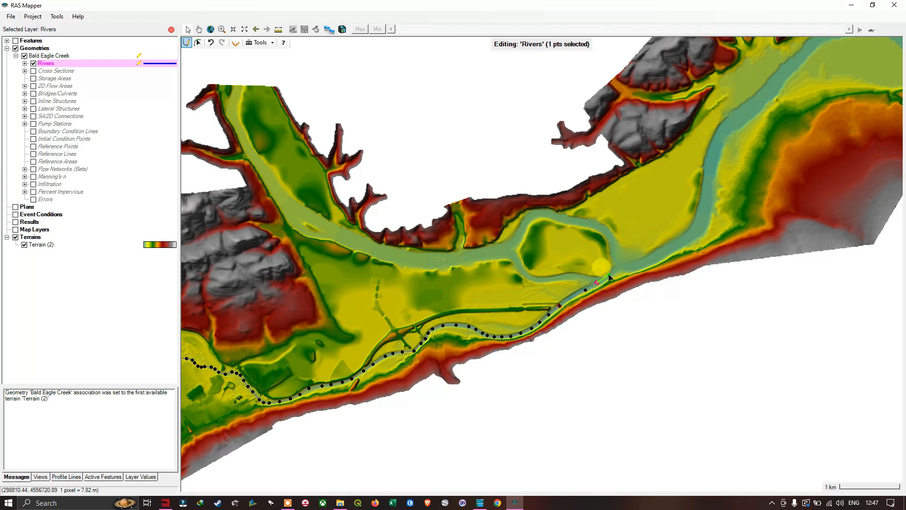
click(608, 275)
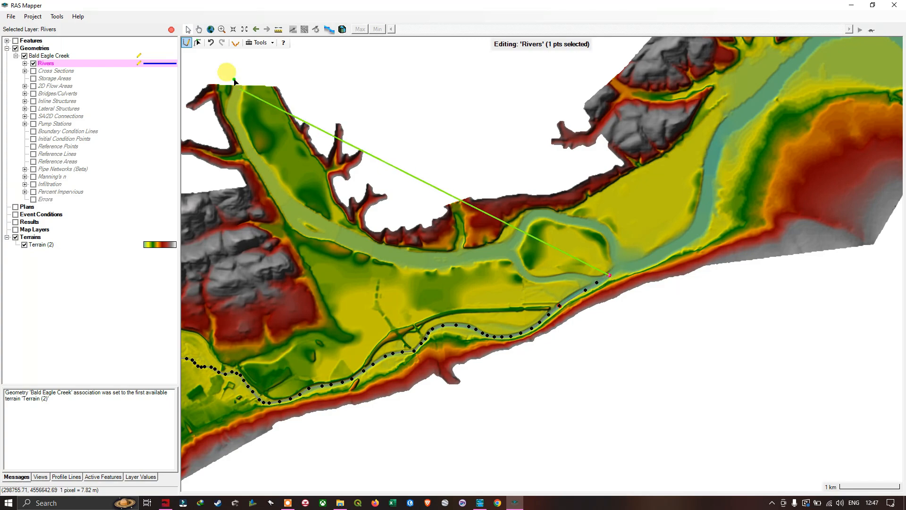
Undo the latest river line points near the large island, and restore them with Redo.
click(212, 44)
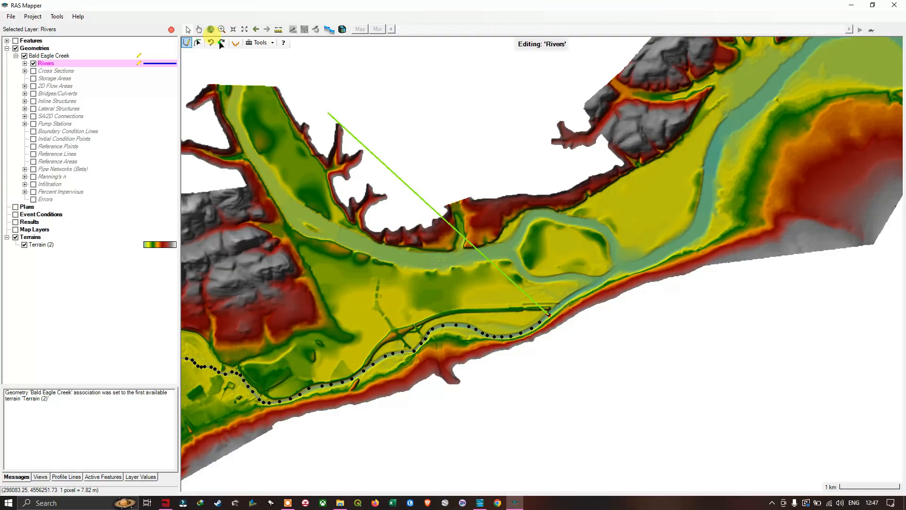
click(221, 45)
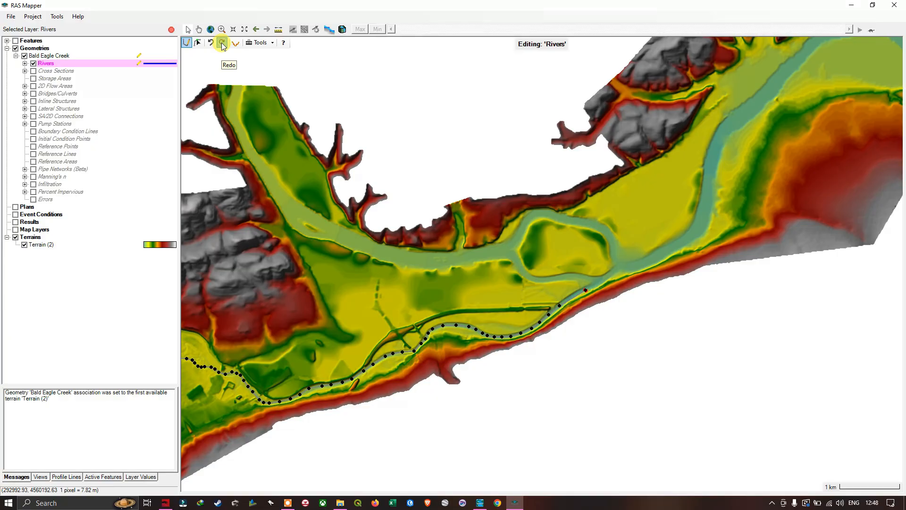
scroll(578, 312, up, 1)
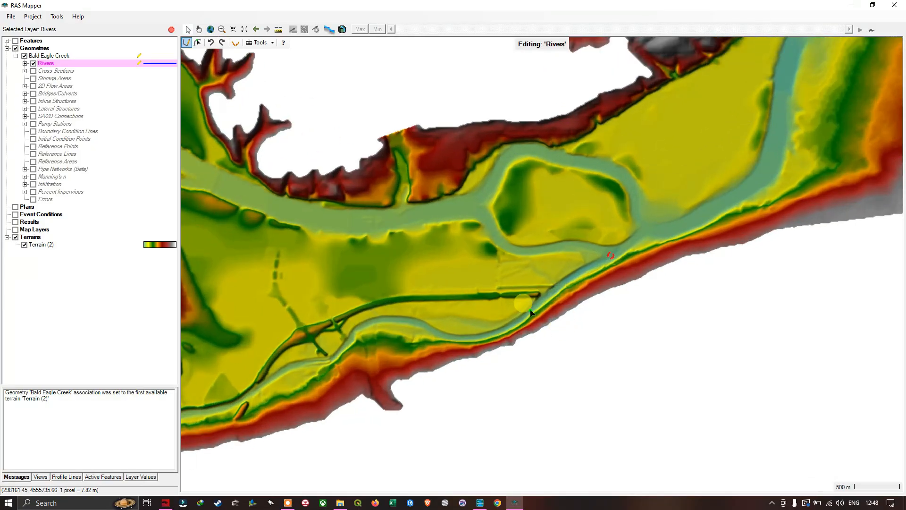
scroll(590, 263, up, 1)
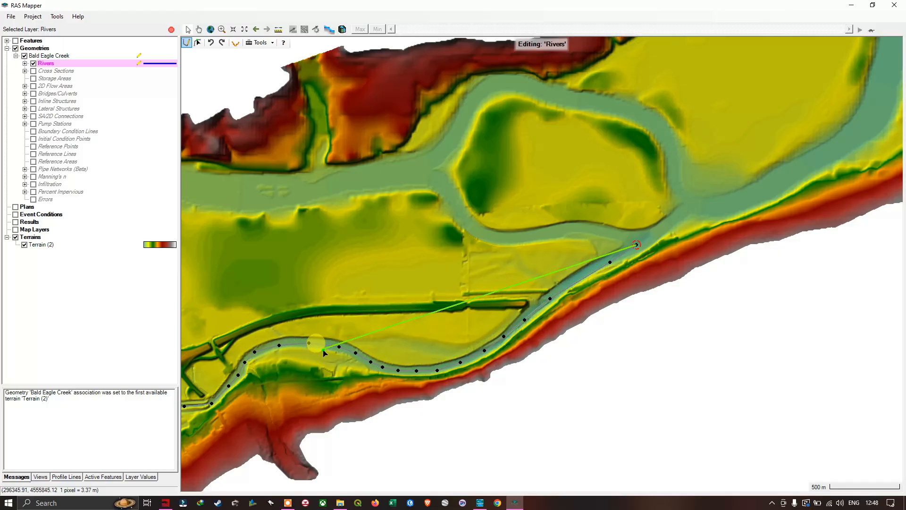
Extend the river line to the confluence with the main river east of the island, and finish the line there.
click(664, 226)
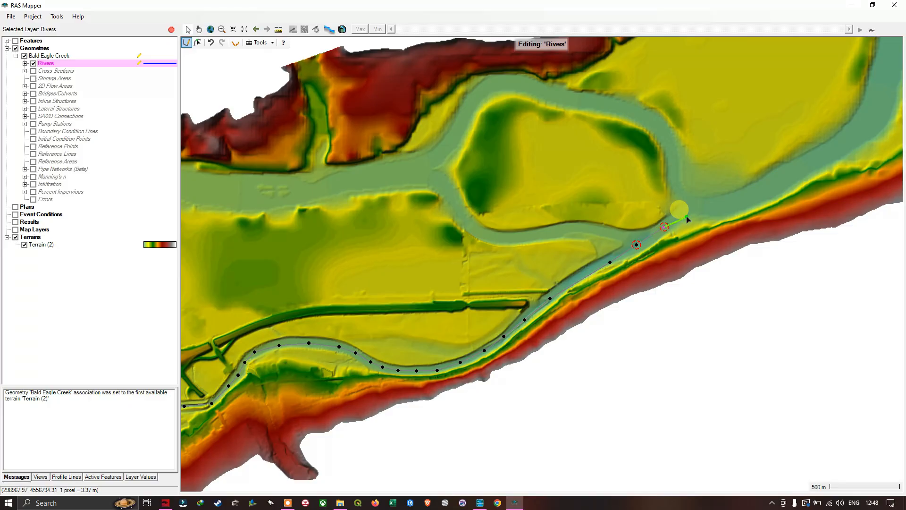
click(683, 214)
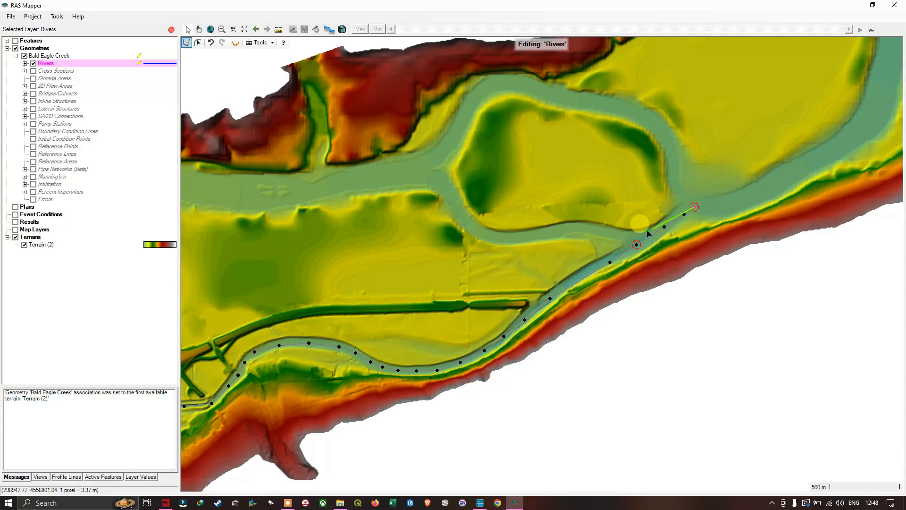
click(523, 317)
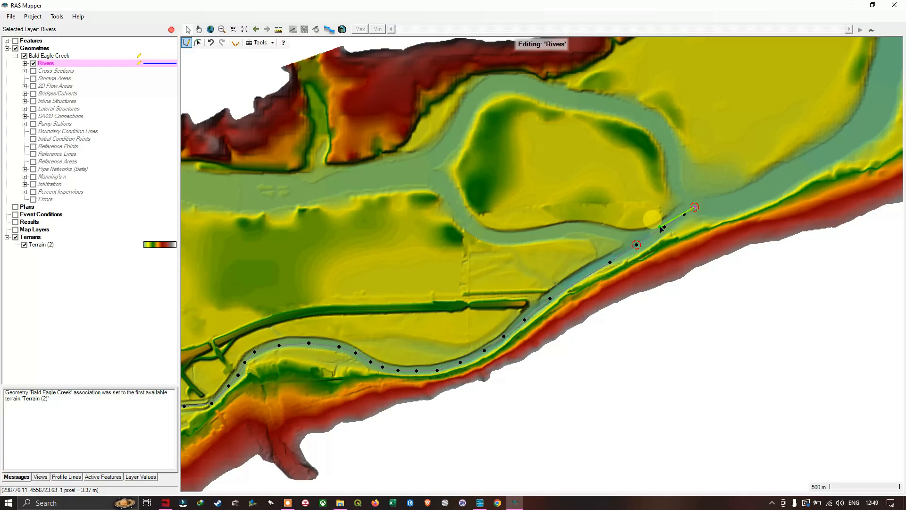
click(694, 206)
scroll(694, 207, down, 2)
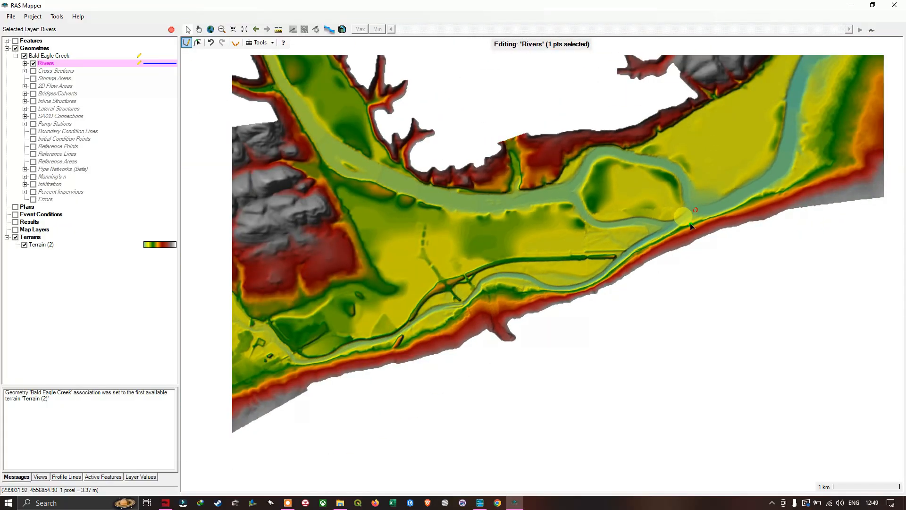
drag(338, 133, 411, 208)
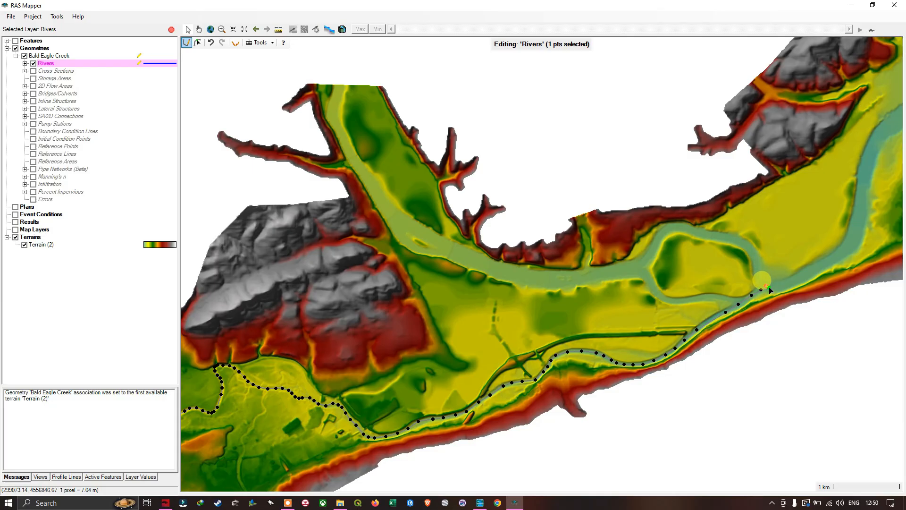
scroll(773, 293, up, 1)
scroll(773, 294, up, 2)
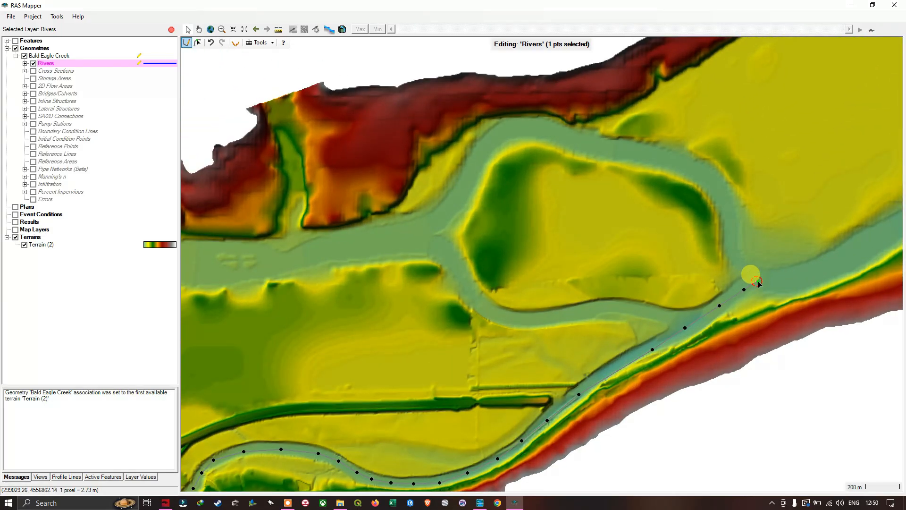
double_click(758, 282)
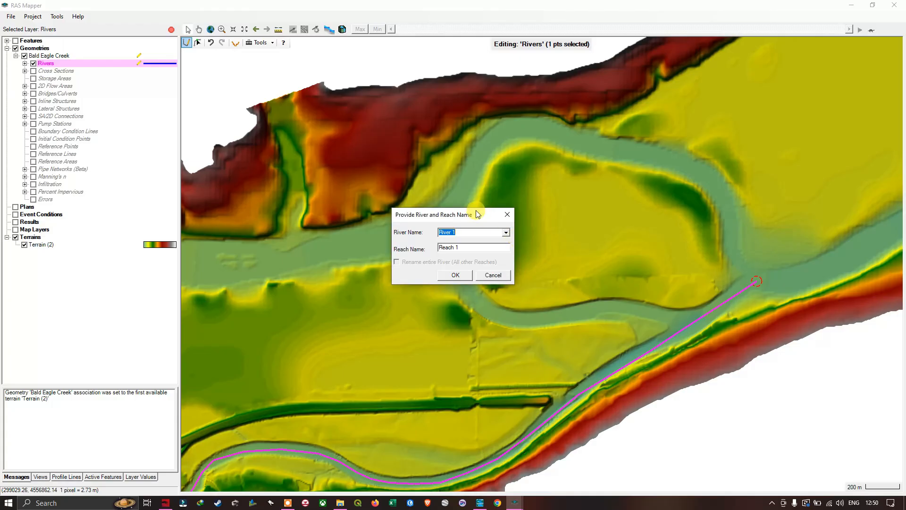
Name the new river Bald Eagle and its reach Upper Reach.
drag(477, 214, 515, 239)
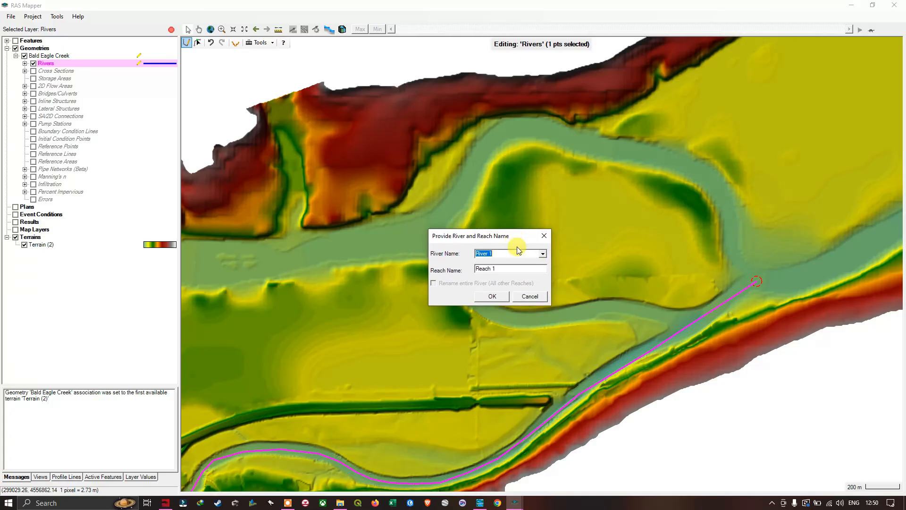
click(498, 253)
text(Bald Eagle)
key(BackSpace)
key(BackSpace)
key(BackSpace)
key(BackSpace)
key(BackSpace)
key(BackSpace)
key(BackSpace)
text(Upper Reach)
click(492, 296)
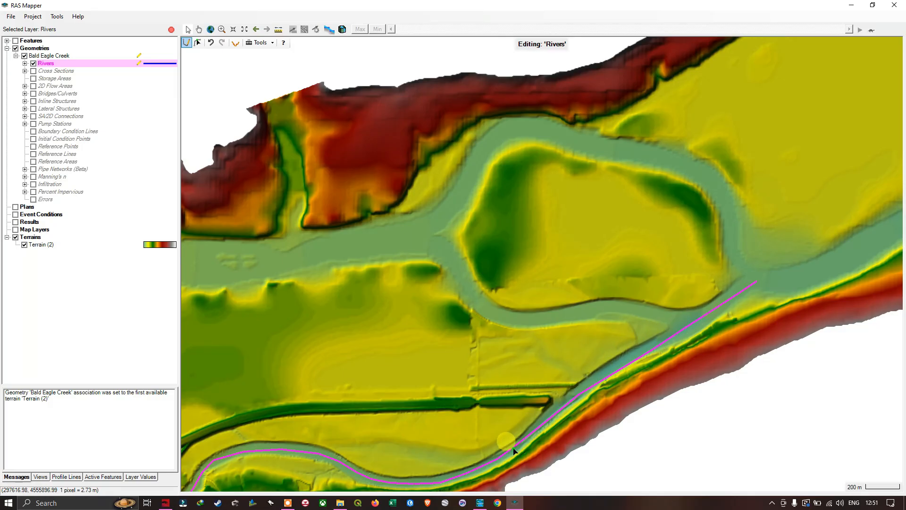
scroll(519, 424, down, 6)
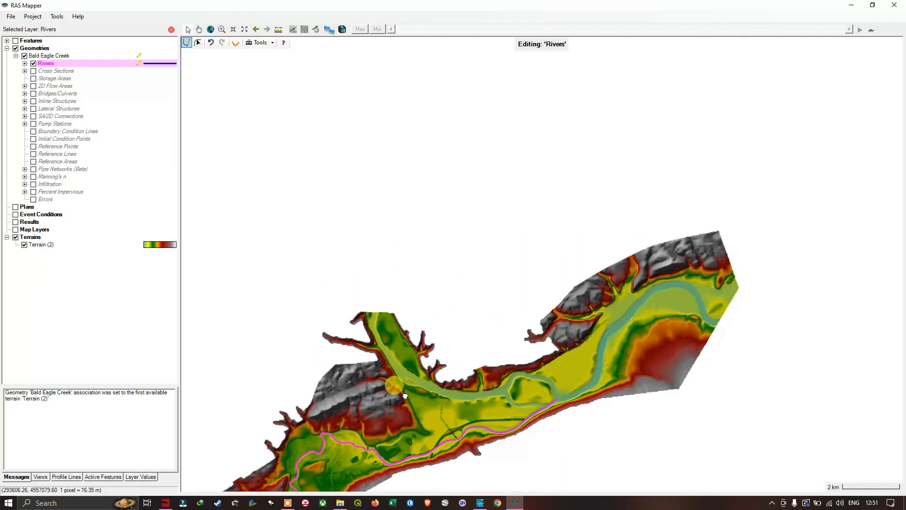
drag(405, 395, 512, 285)
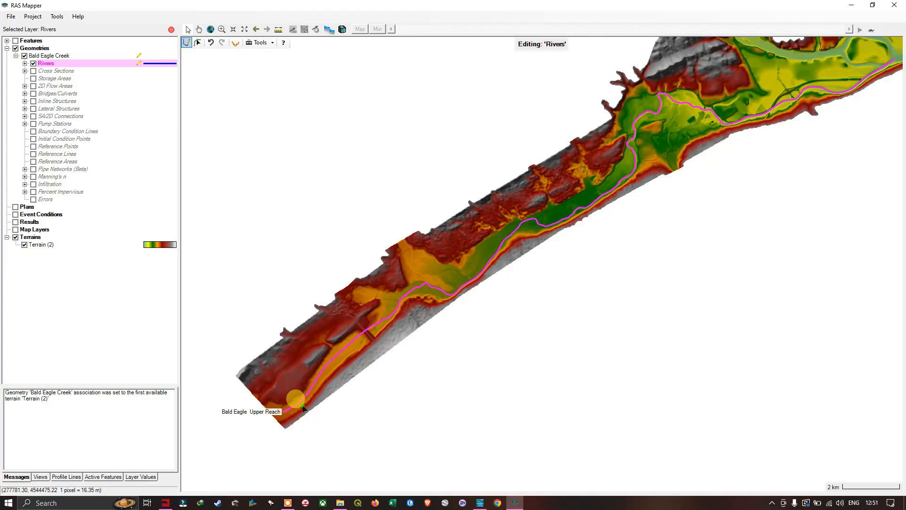
Stop editing the Rivers layer and save the edits to the Bald Eagle Creek geometry.
drag(684, 174, 522, 293)
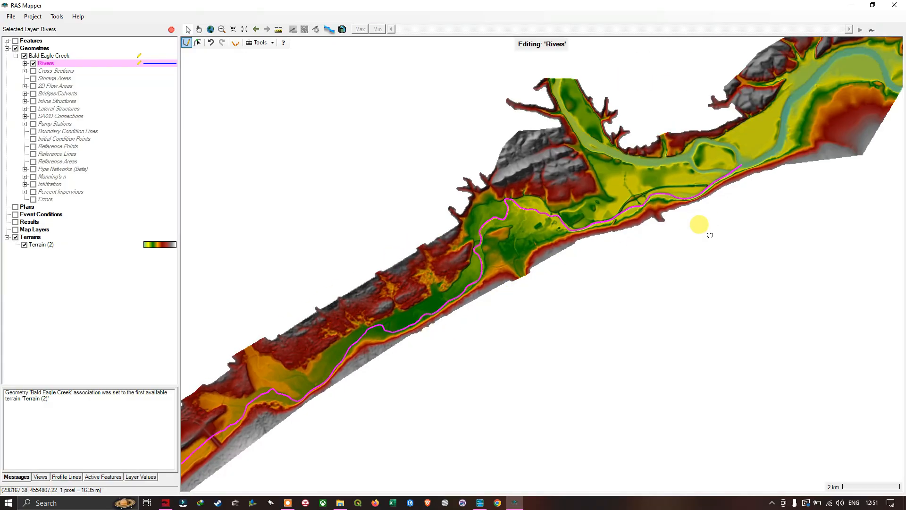
drag(698, 224, 526, 310)
scroll(546, 251, up, 2)
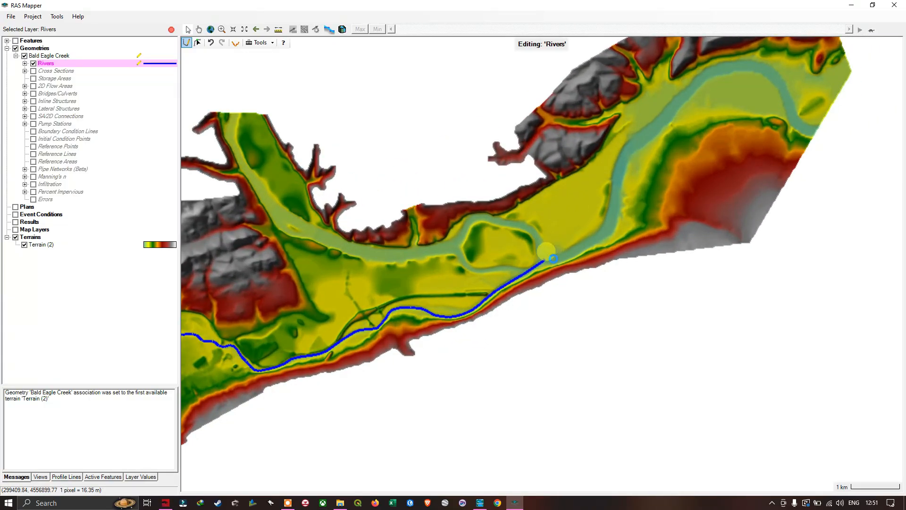
scroll(546, 251, up, 2)
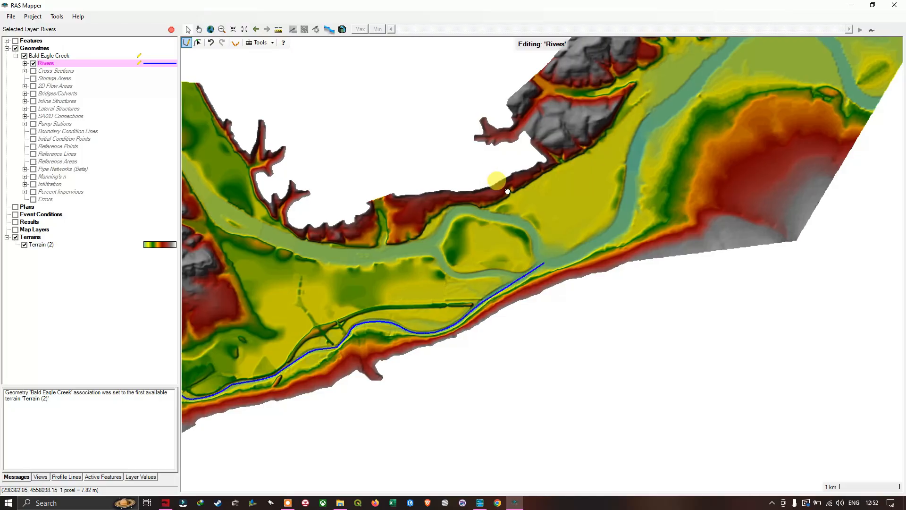
drag(507, 191, 662, 289)
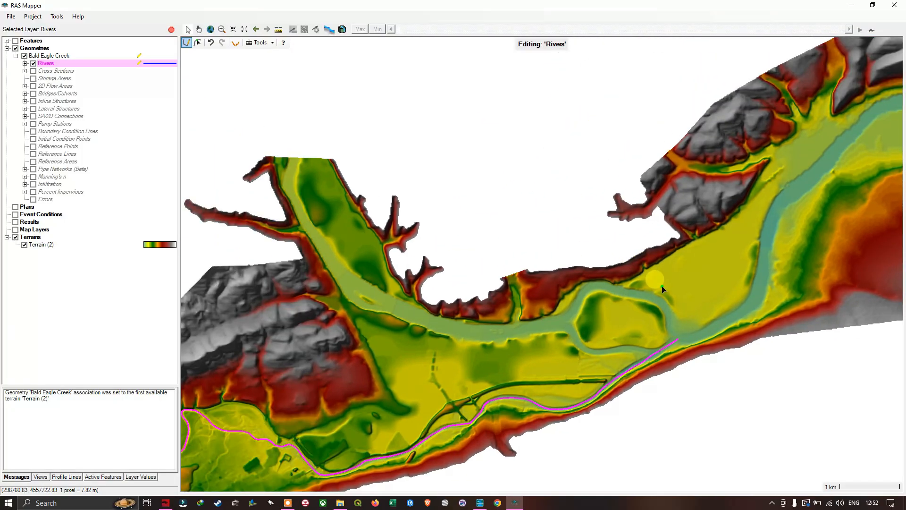
scroll(680, 336, up, 1)
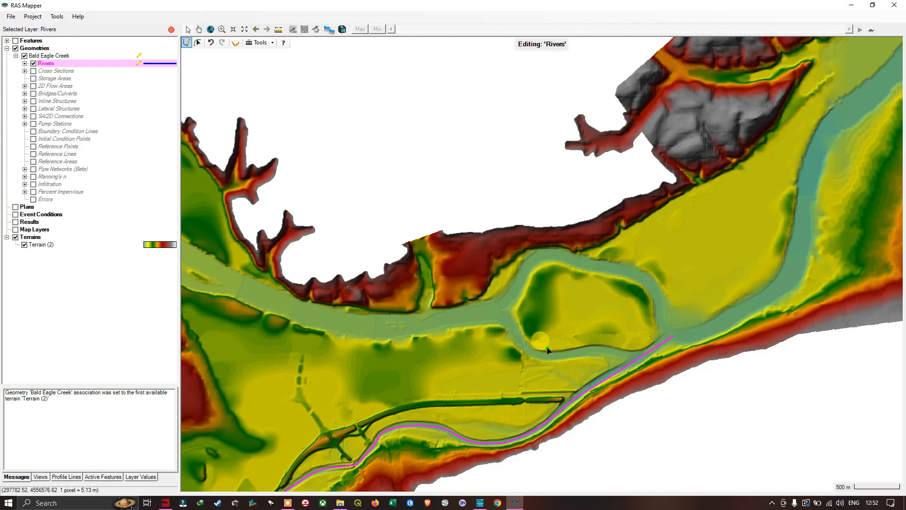
right_click(52, 64)
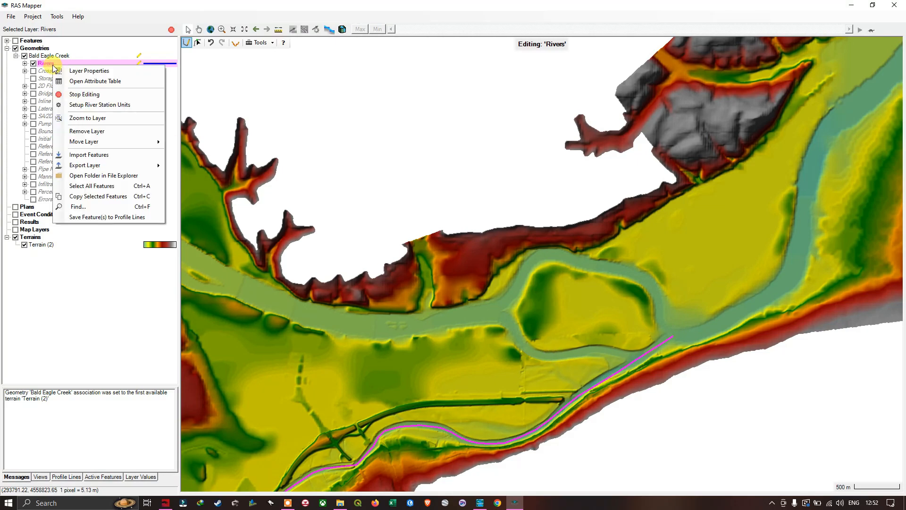
click(94, 95)
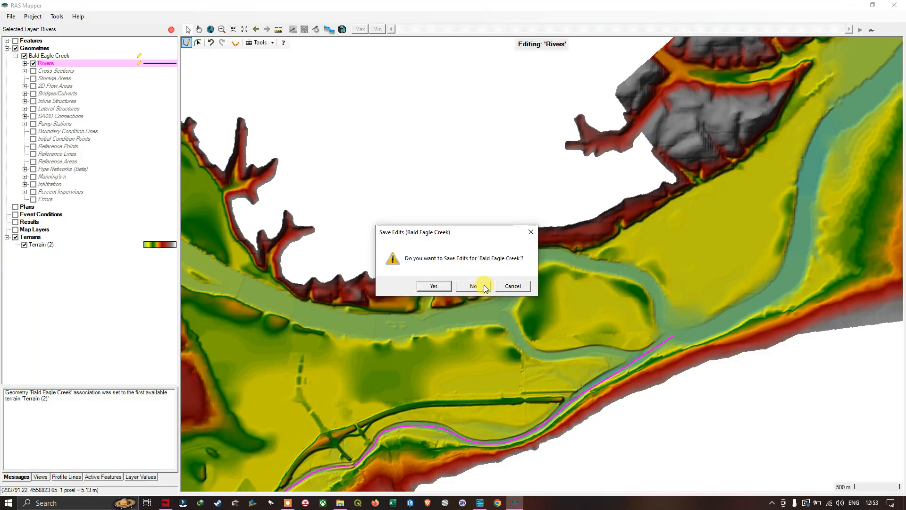
click(433, 285)
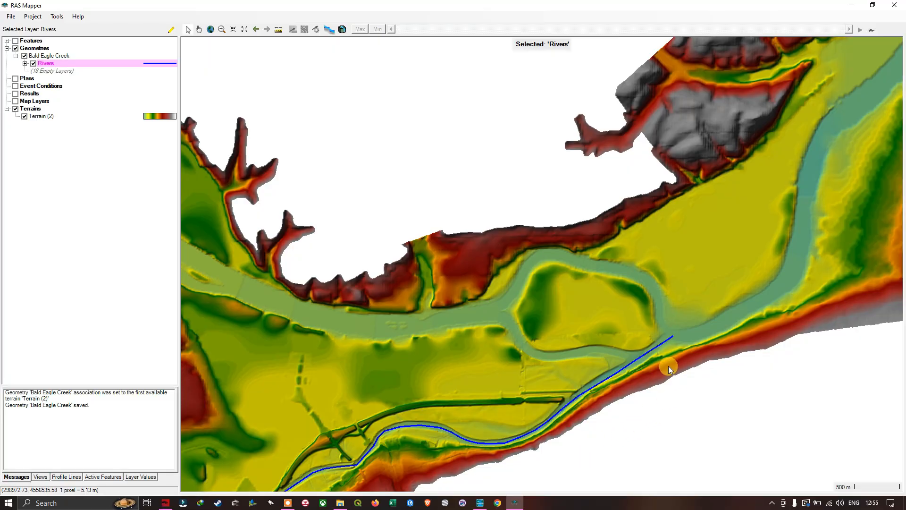
Reopen the Rivers layer for editing and activate the tool for adding new river lines.
scroll(504, 314, down, 2)
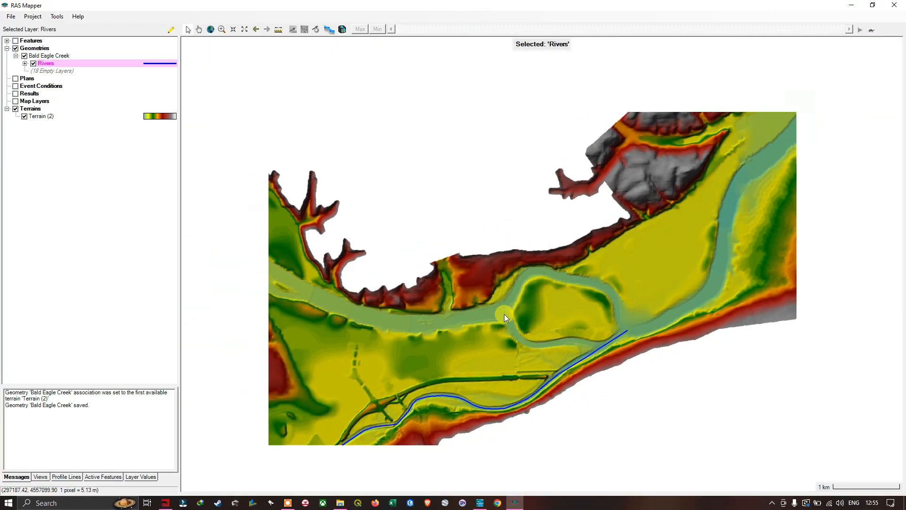
scroll(504, 314, up, 2)
drag(369, 282, 493, 307)
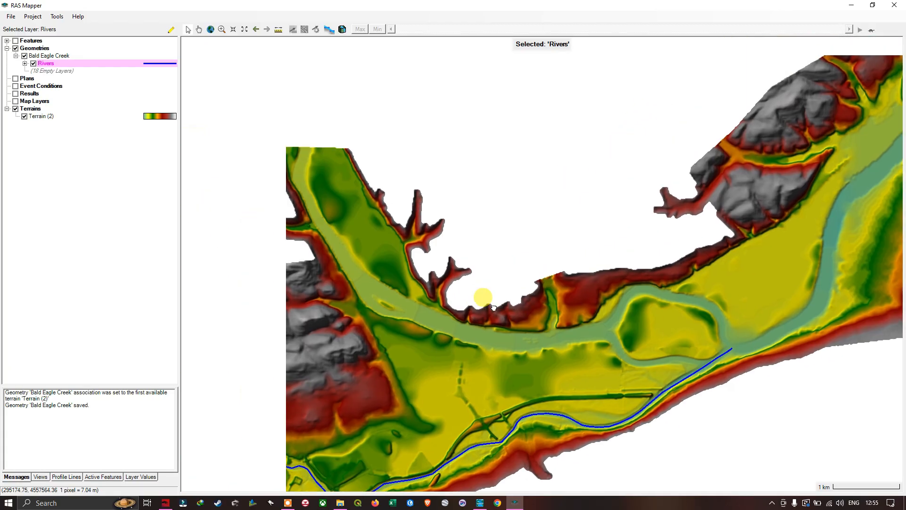
drag(357, 223, 388, 149)
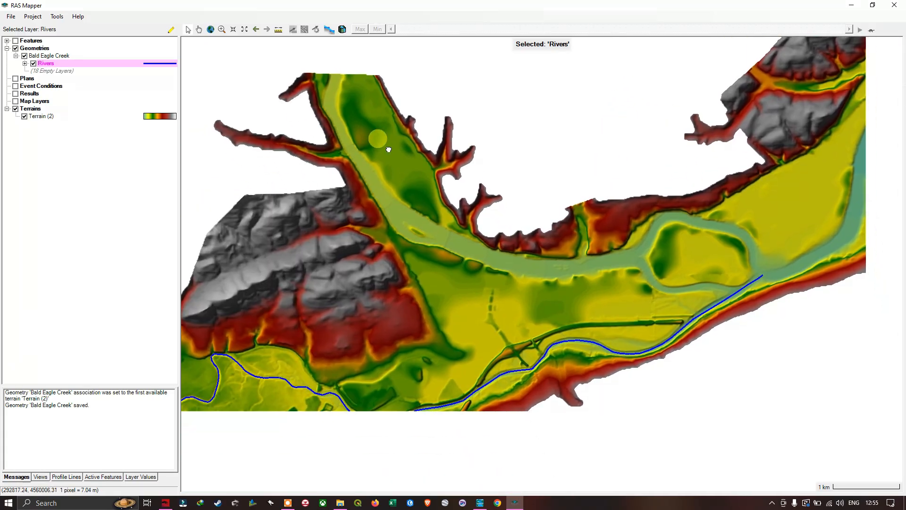
right_click(52, 66)
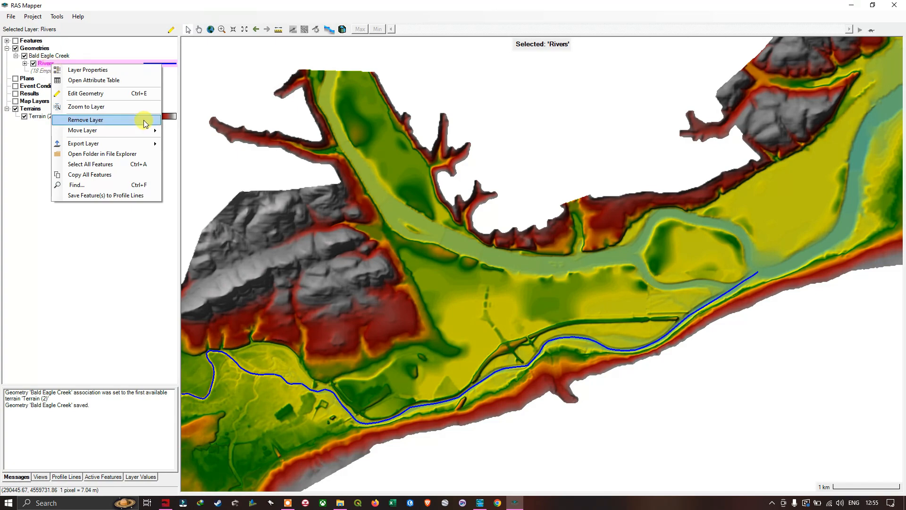
click(129, 93)
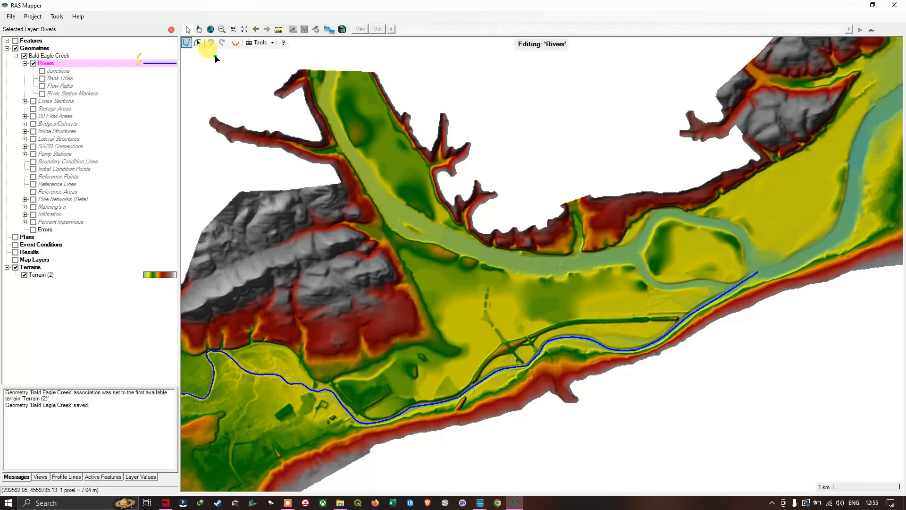
click(189, 44)
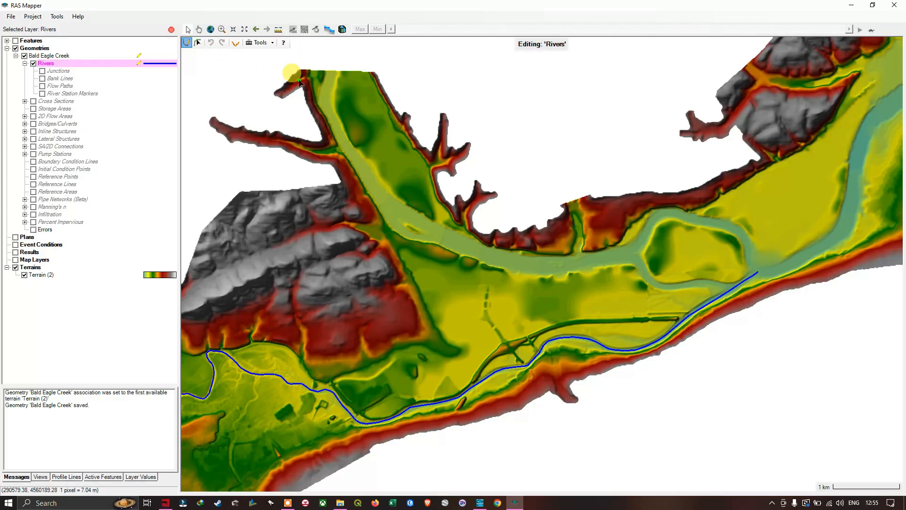
Start a second river line at the upstream end of the northern main channel and digitize it southeast along the channel centre.
click(330, 81)
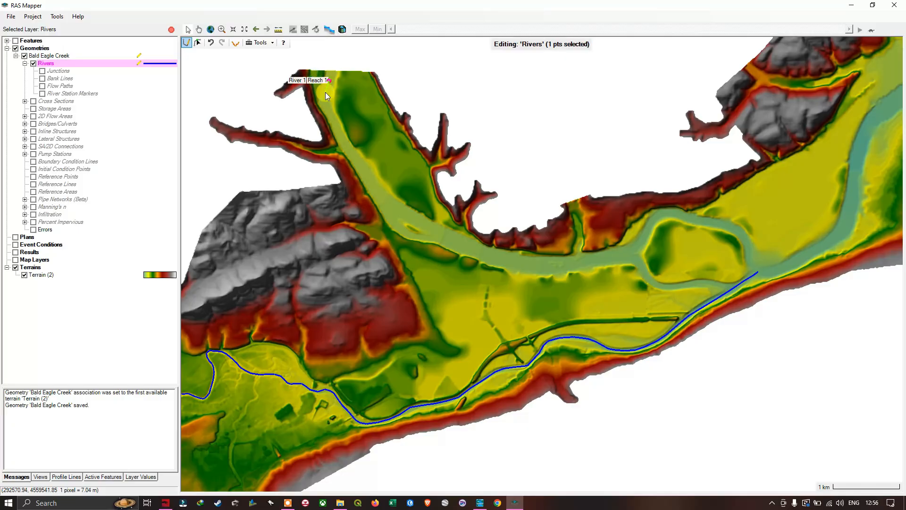
click(325, 95)
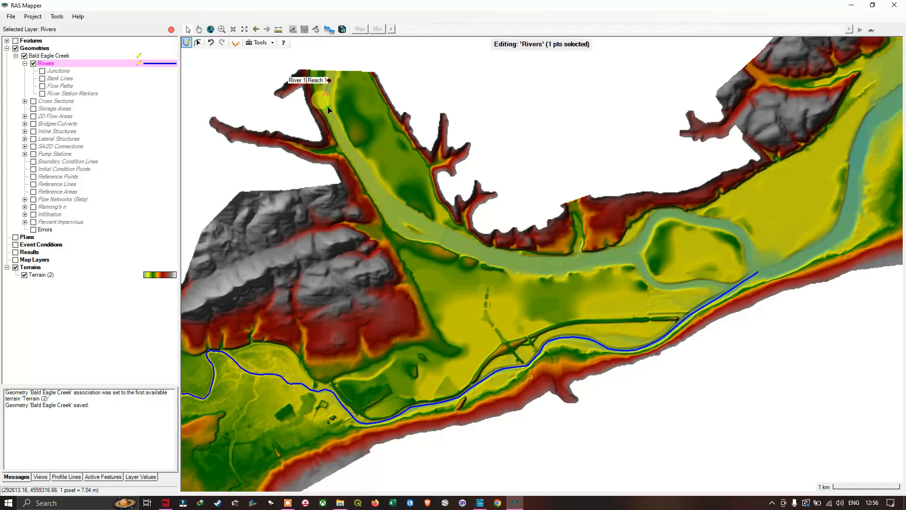
click(327, 107)
click(334, 124)
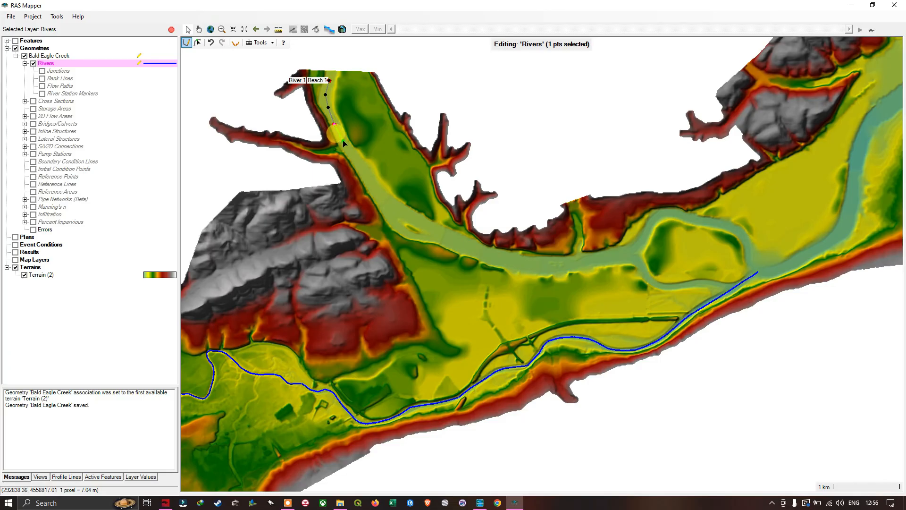
click(343, 141)
click(361, 167)
click(382, 197)
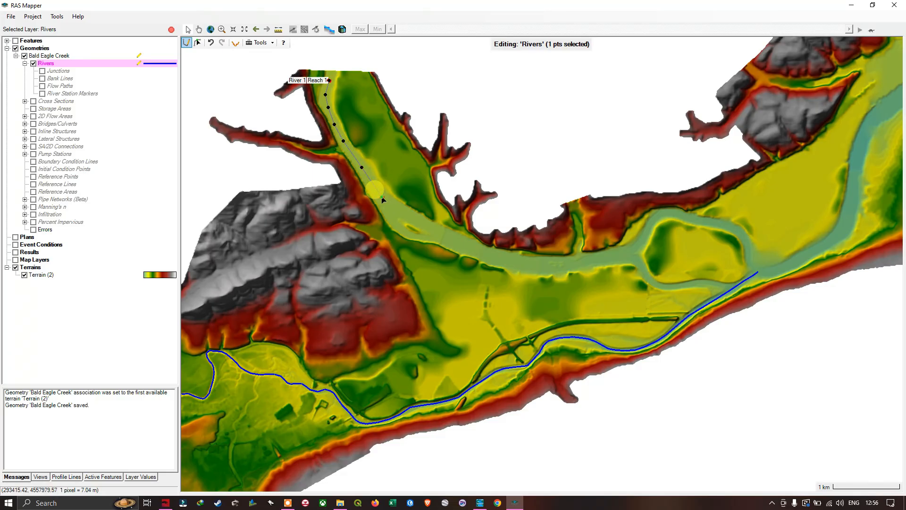
Extend the main river line east around the bend to the channel split at the island's western tip.
click(409, 223)
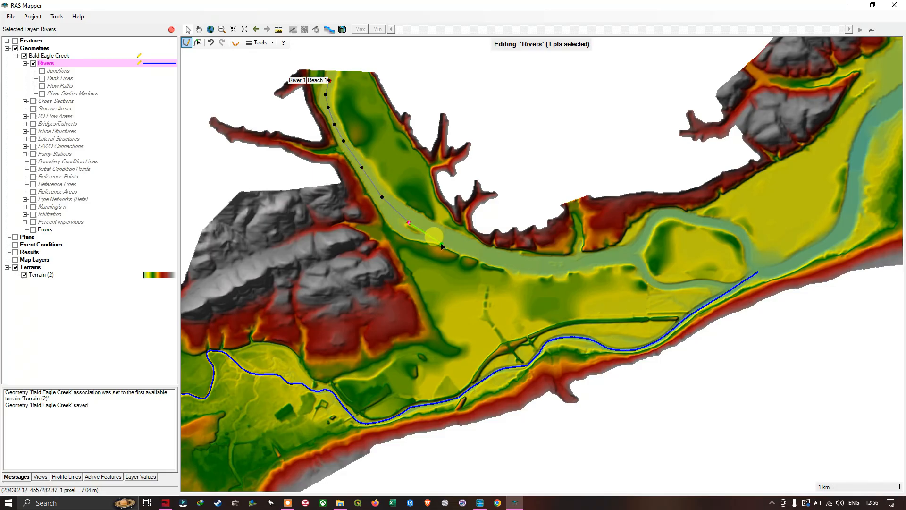
click(454, 244)
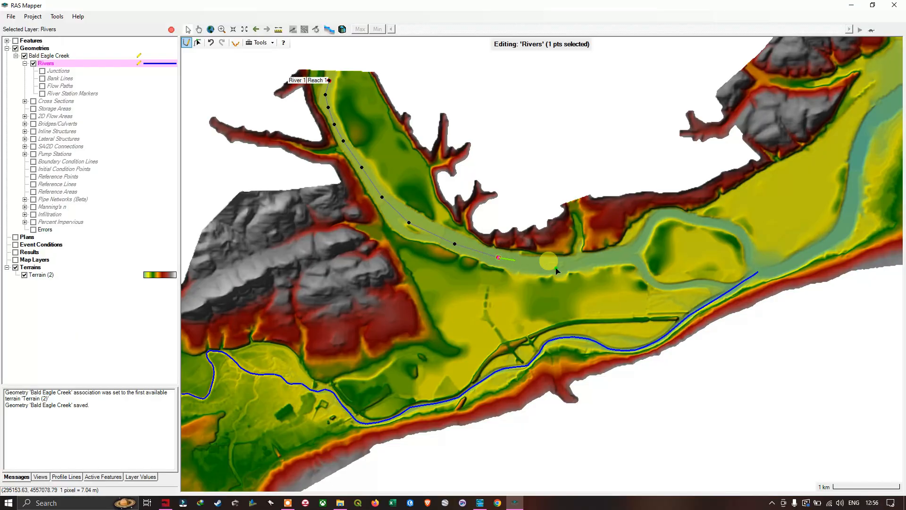
click(498, 257)
click(555, 264)
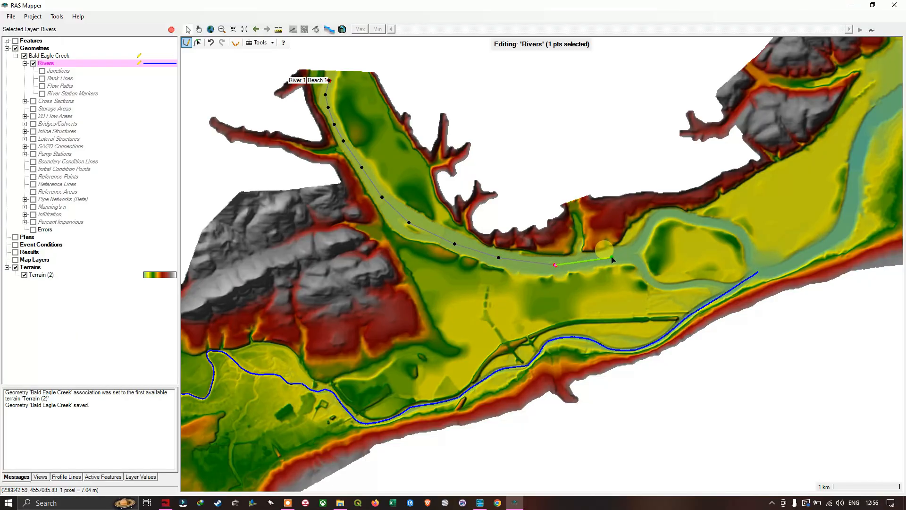
click(611, 257)
click(626, 256)
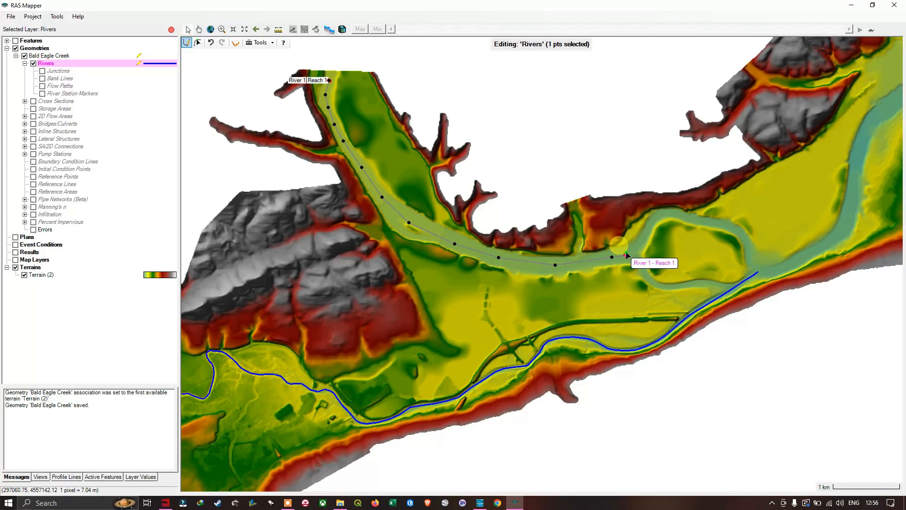
Continue the main river line through the channel along the island's northern side.
click(646, 238)
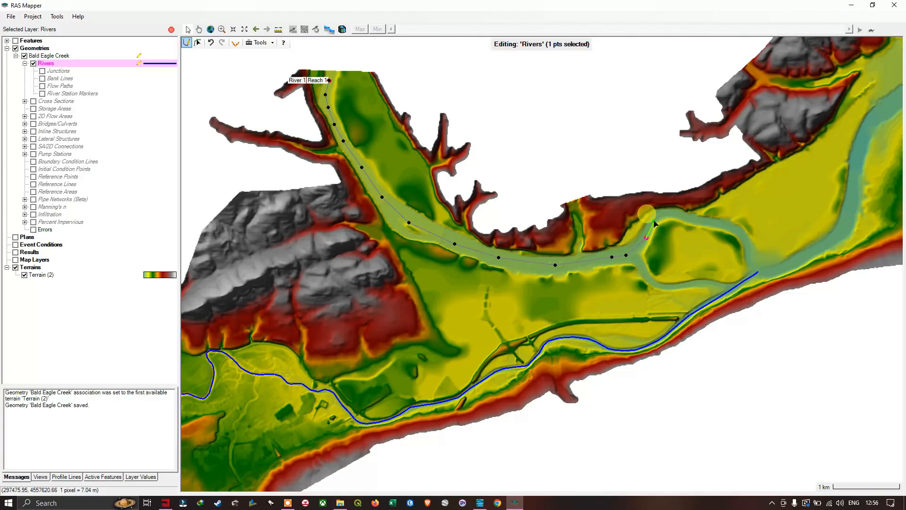
click(653, 221)
click(671, 212)
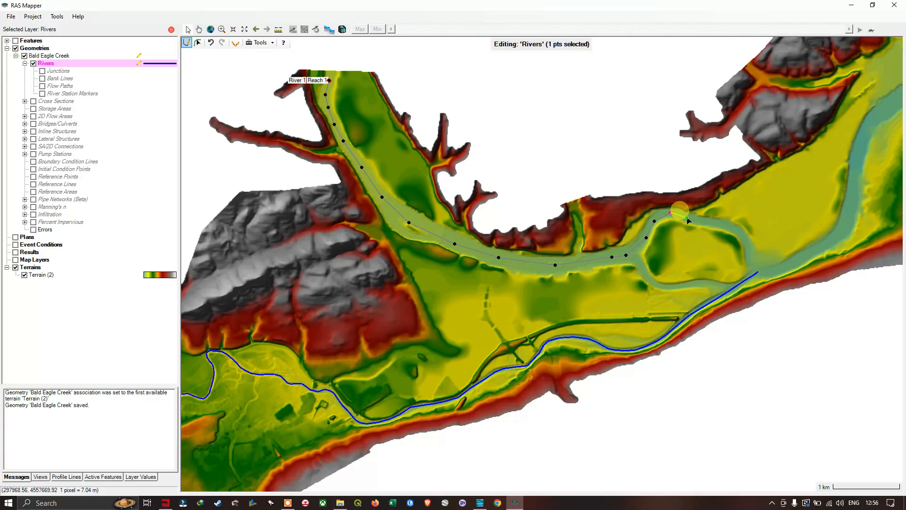
click(686, 218)
click(708, 223)
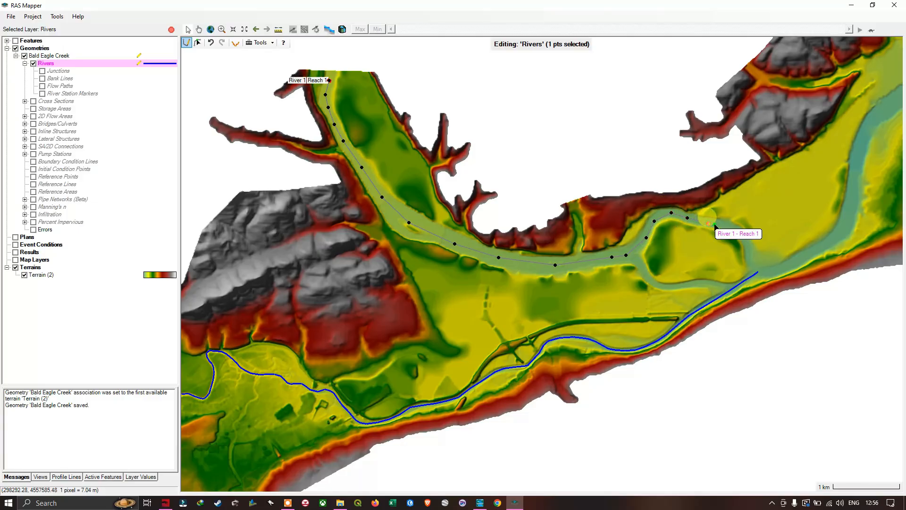
click(726, 226)
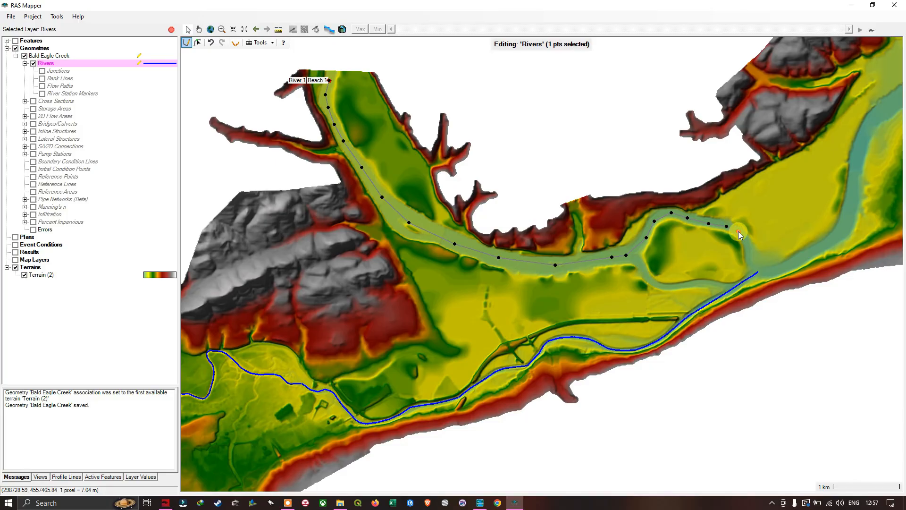
Continue the main river line south along the channel centre around the island's eastern side toward the confluence.
scroll(738, 231, up, 3)
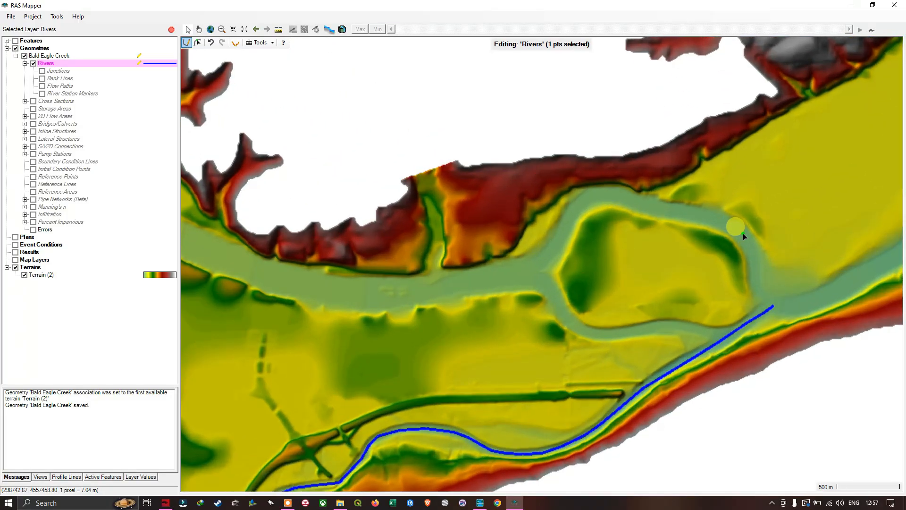
scroll(746, 243, up, 3)
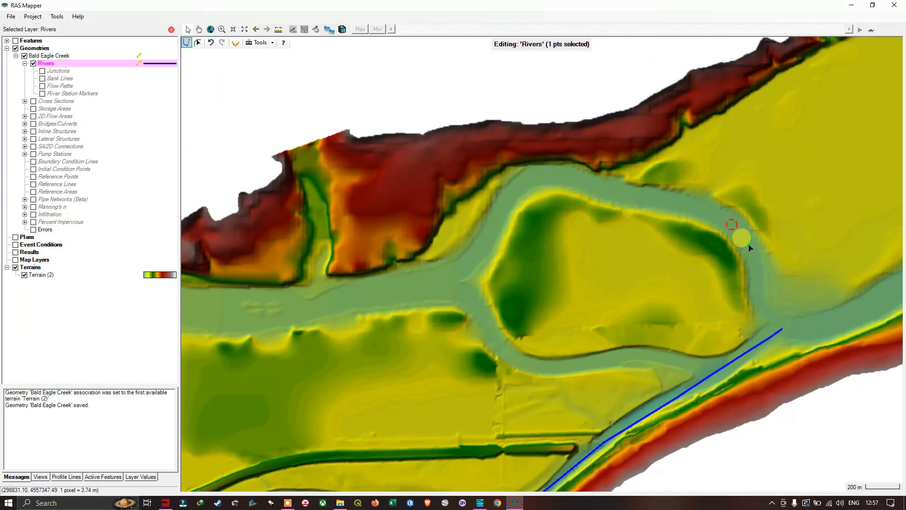
scroll(750, 246, down, 2)
scroll(749, 245, up, 5)
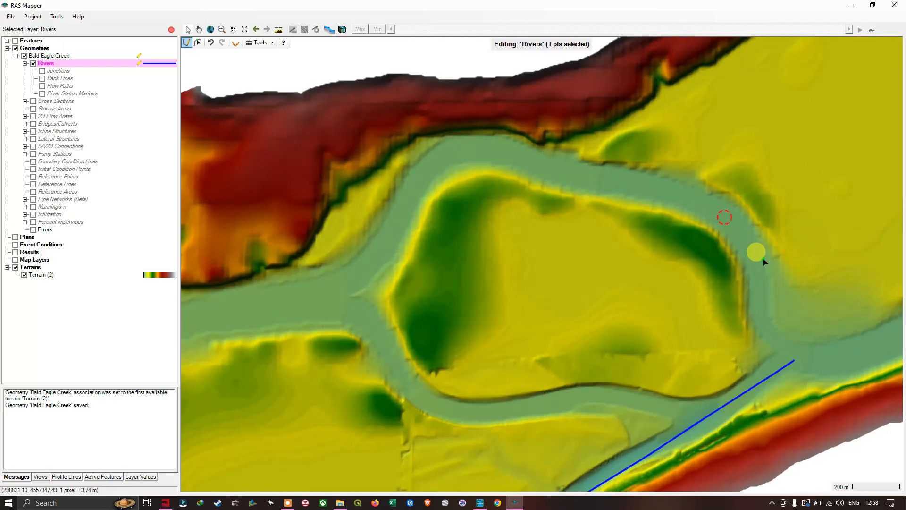
drag(793, 273, 721, 220)
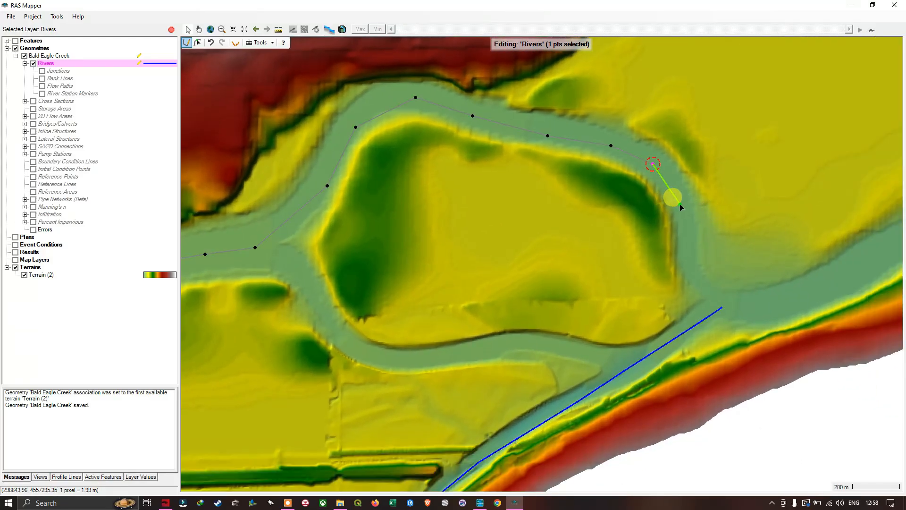
drag(683, 208, 666, 197)
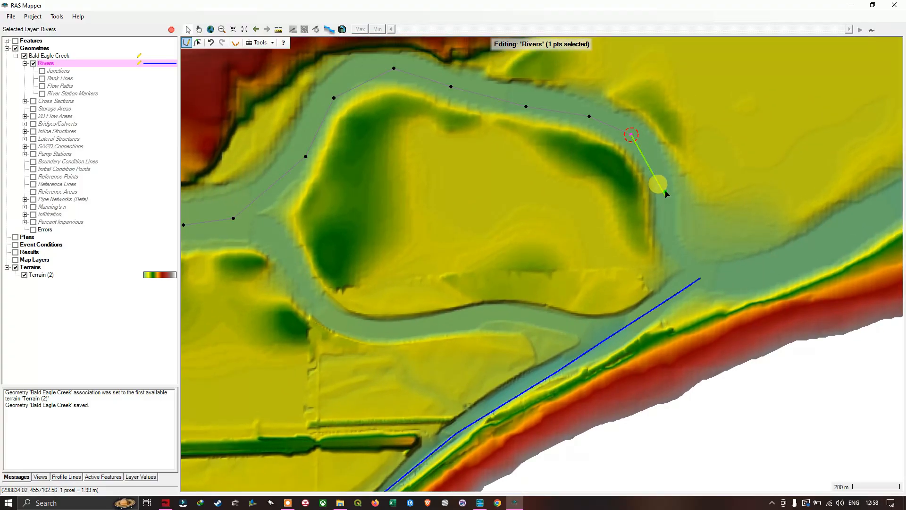
click(652, 162)
click(666, 195)
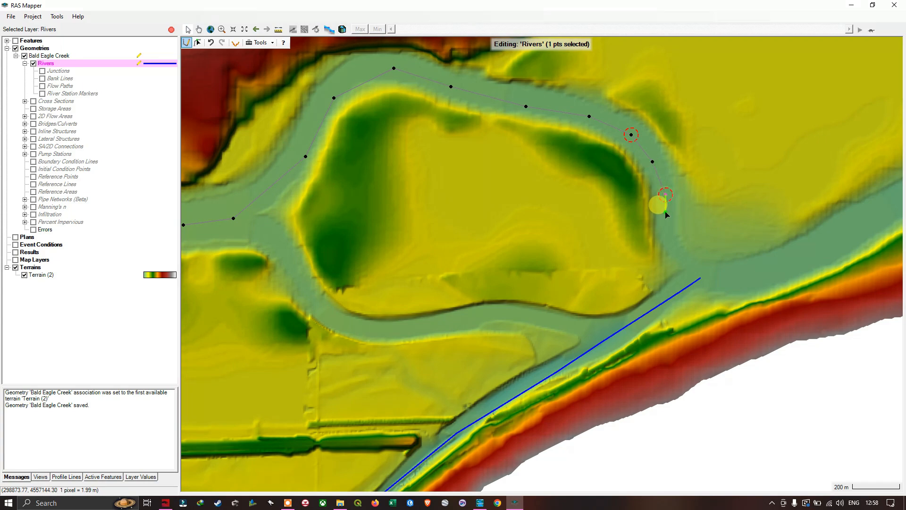
click(665, 218)
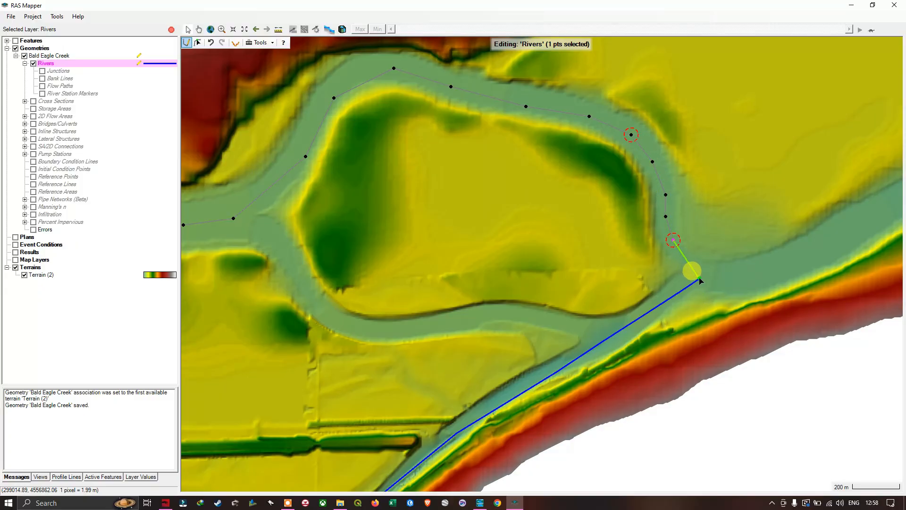
click(681, 258)
Bring the main river line down to the confluence and finish it exactly on the creek line's downstream endpoint.
scroll(686, 267, up, 1)
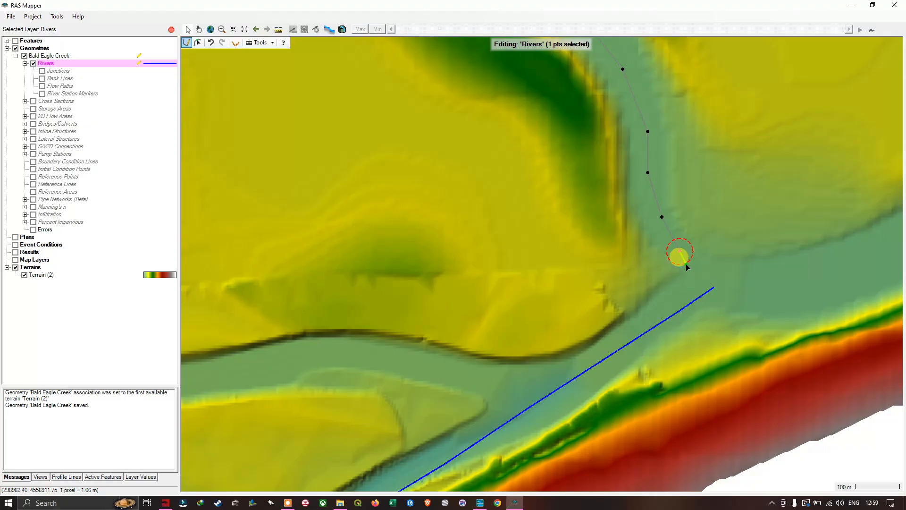
mouse_move(685, 263)
mouse_down()
mouse_move(671, 231)
mouse_move(697, 275)
mouse_move(721, 291)
mouse_move(699, 277)
mouse_move(689, 290)
mouse_move(695, 281)
mouse_move(669, 236)
mouse_move(644, 227)
mouse_up()
scroll(713, 287, up, 1)
scroll(722, 291, up, 3)
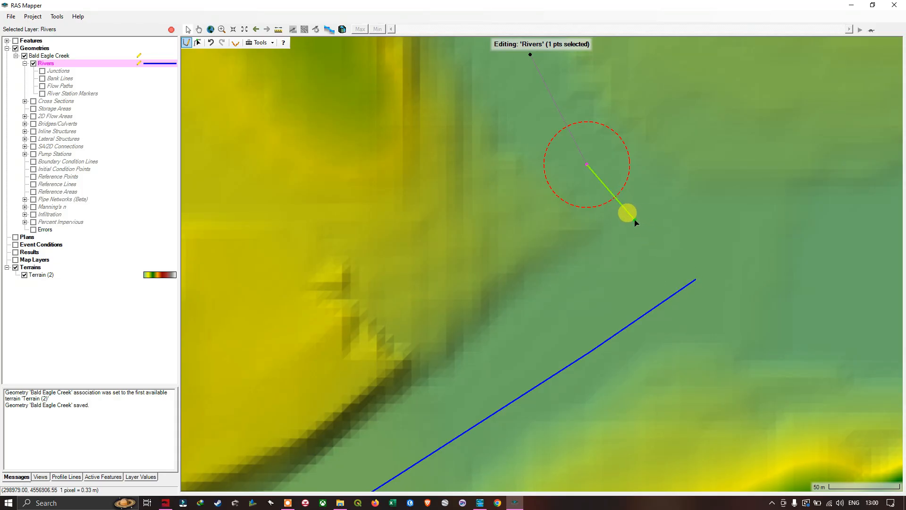
click(636, 220)
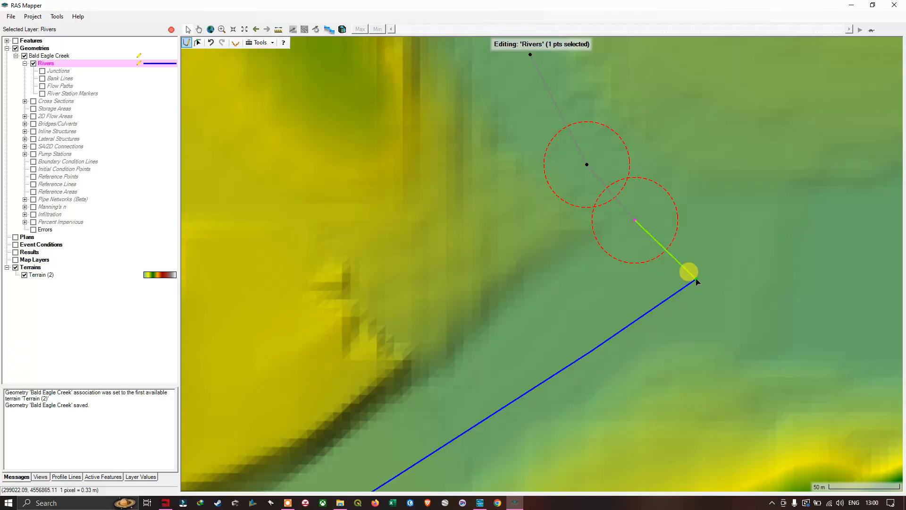
scroll(695, 279, up, 5)
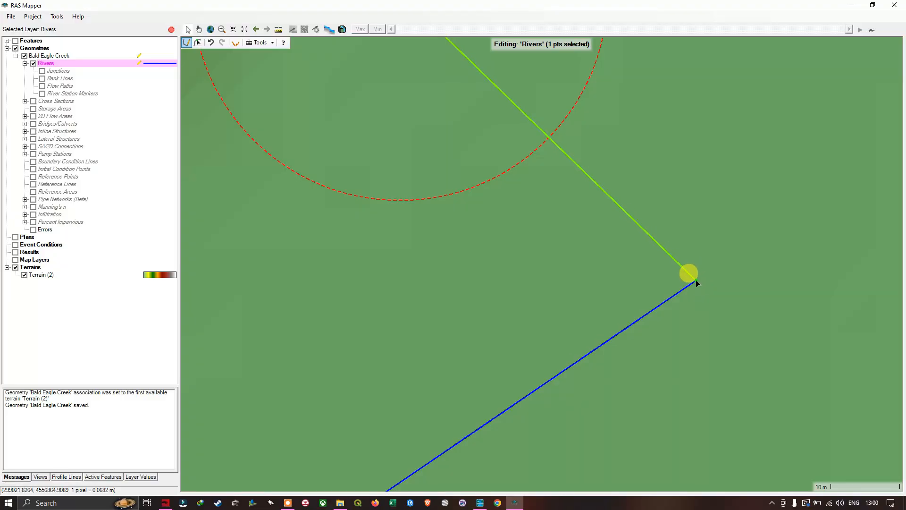
click(696, 280)
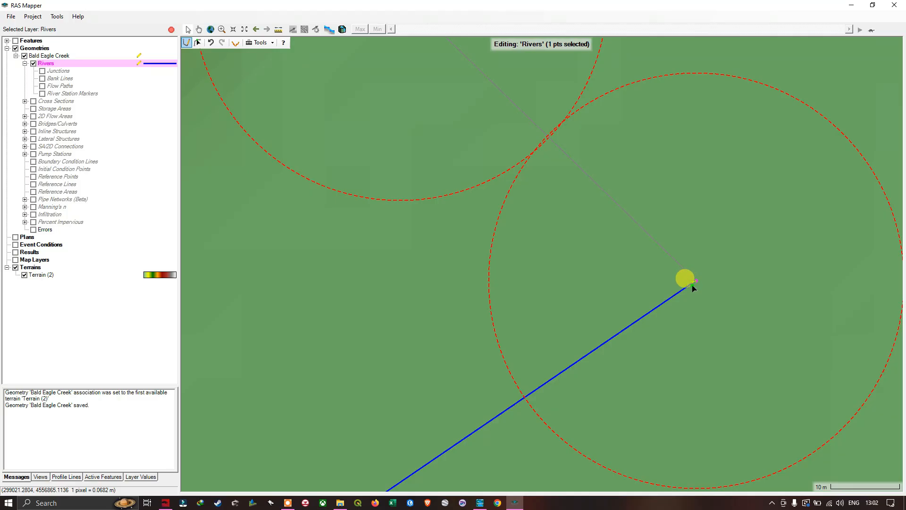
click(212, 43)
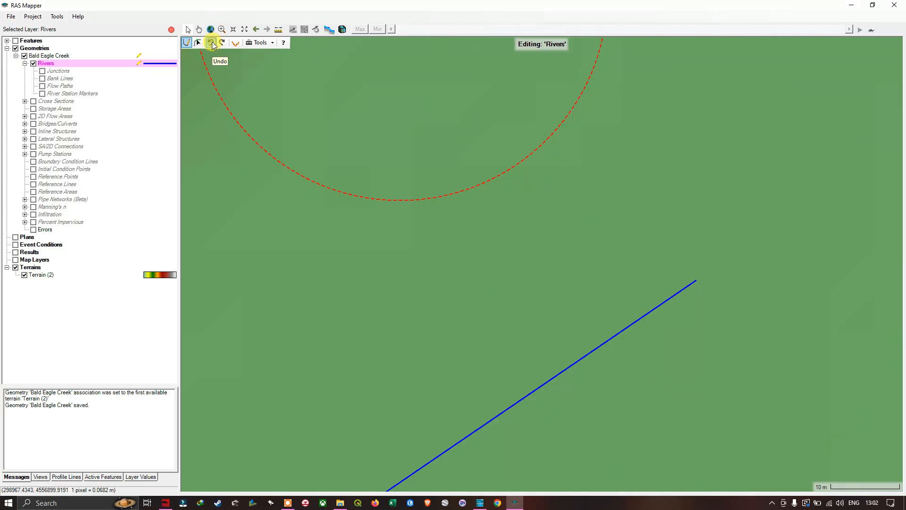
double_click(697, 280)
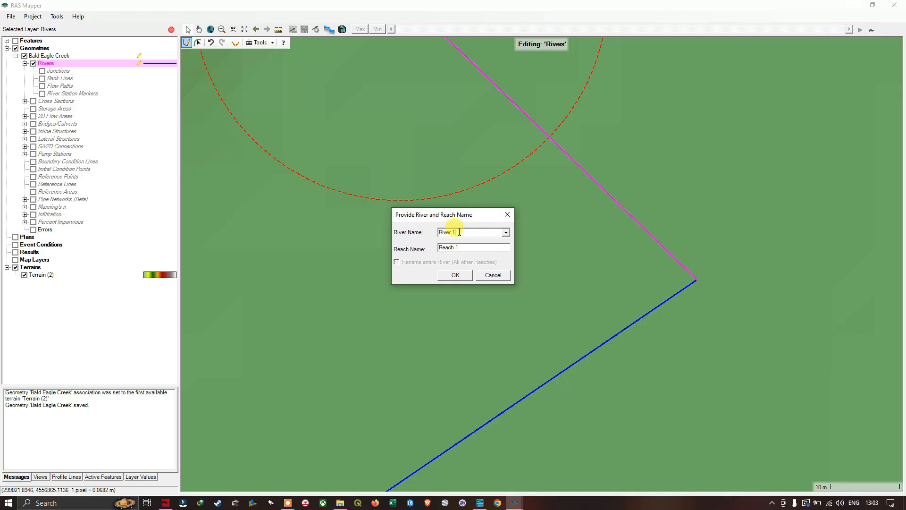
Keep River 1 as the new line's river name and name its reach Tributary Reach.
click(459, 248)
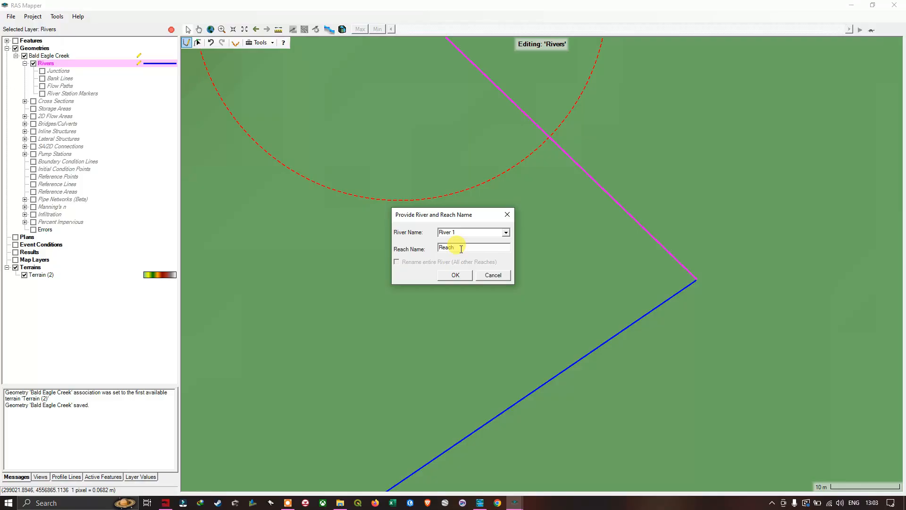
key(Home)
text(Tributary)
click(463, 273)
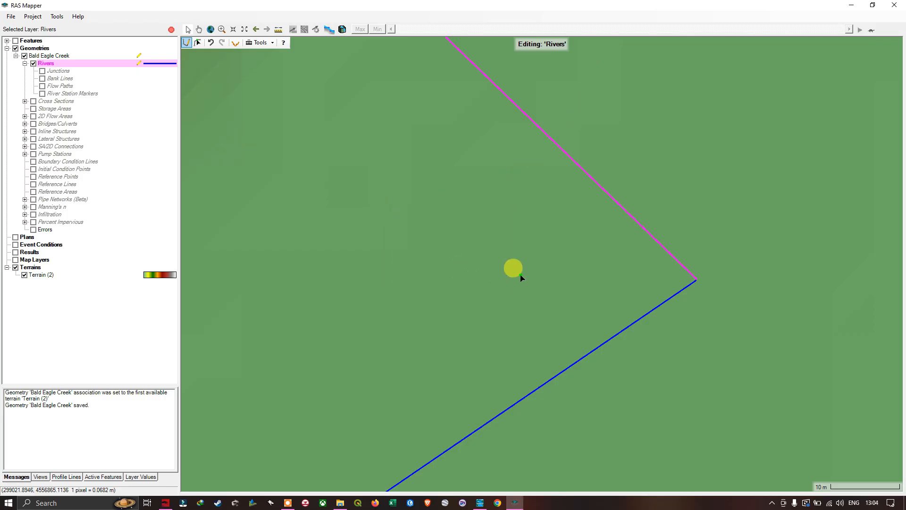
Stop editing the Rivers layer and save the edits to the Bald Eagle Creek geometry.
scroll(514, 265, down, 2)
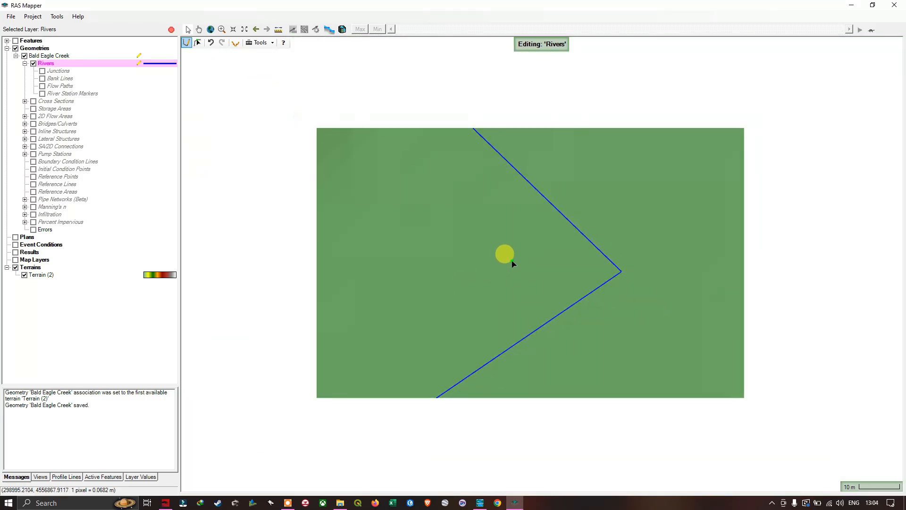
scroll(488, 260, down, 2)
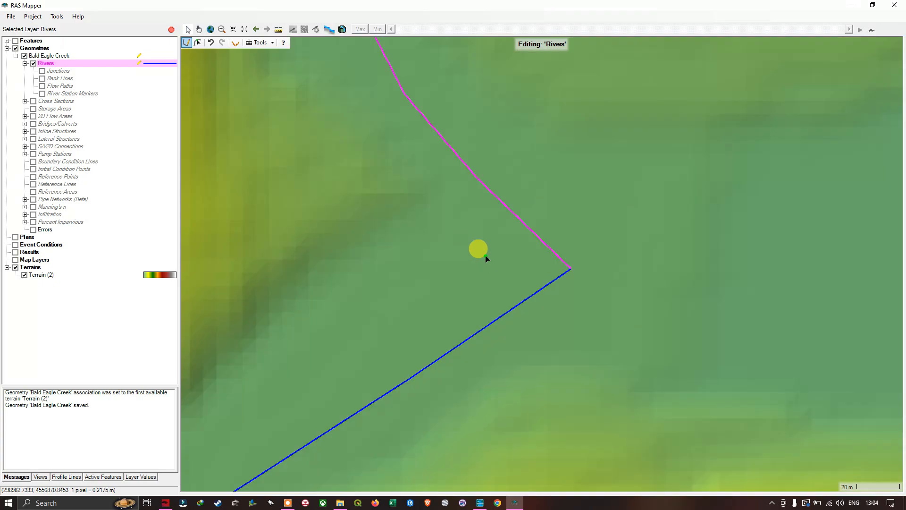
scroll(485, 256, down, 2)
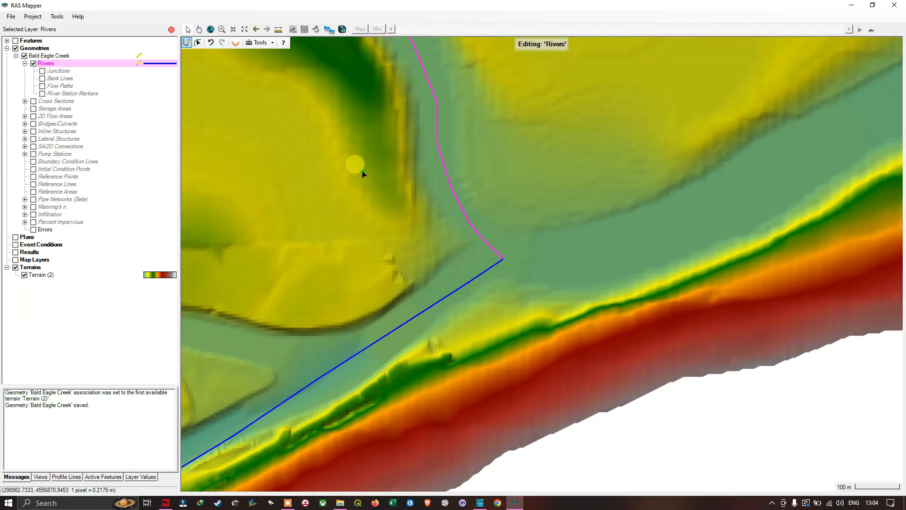
right_click(51, 64)
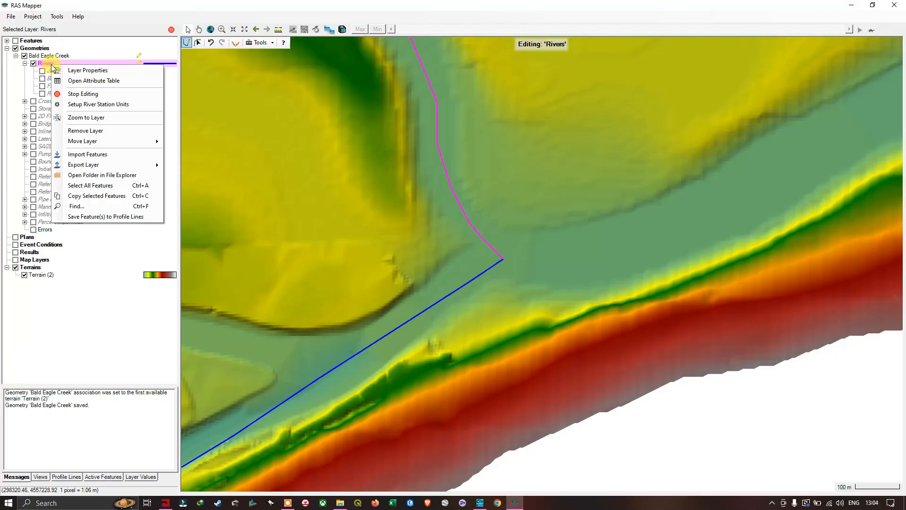
click(90, 96)
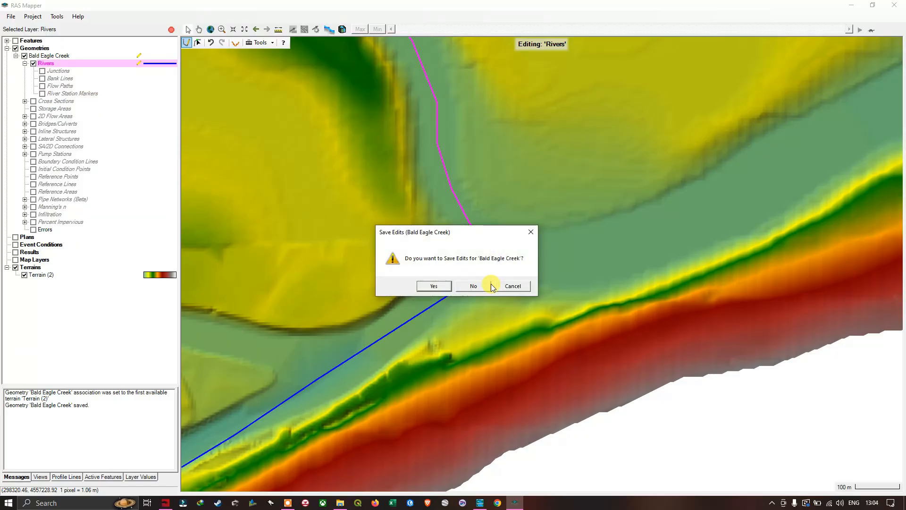
click(433, 286)
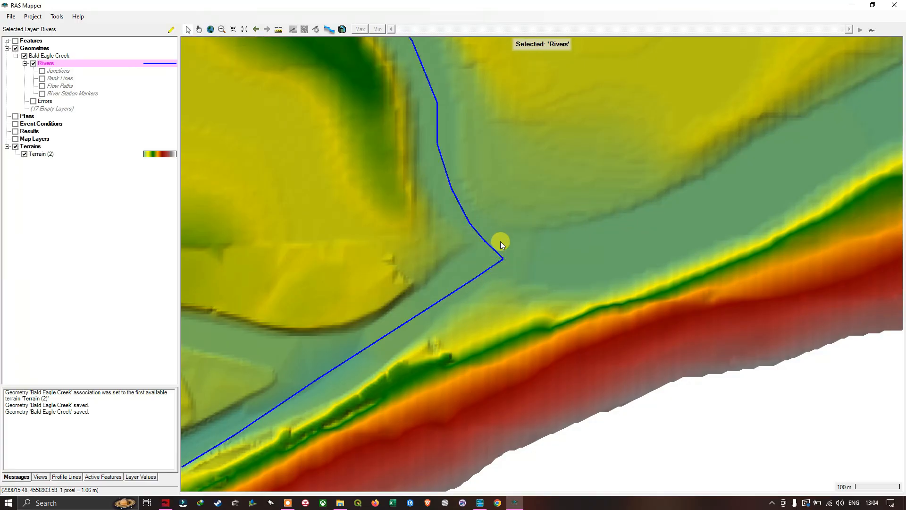
Examine the two river lines at the confluence and the undigitized channel downstream of it.
scroll(504, 203, down, 3)
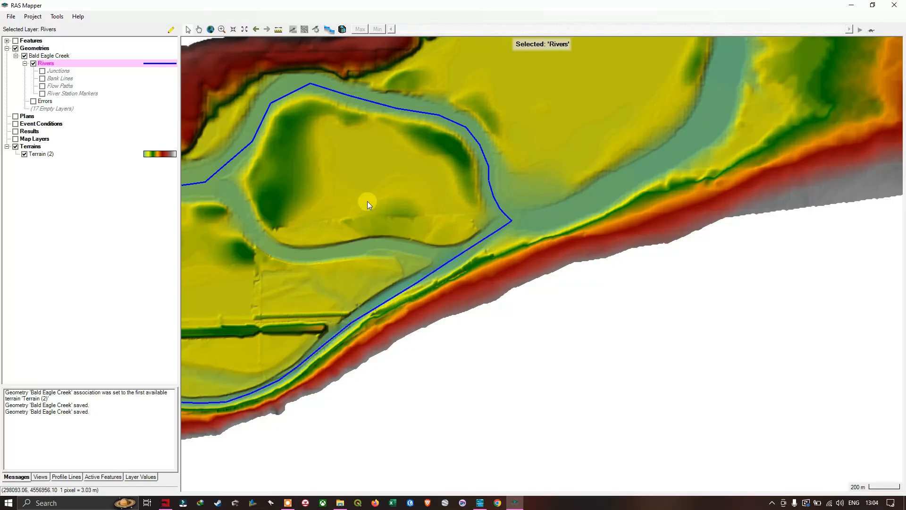
scroll(367, 186, down, 2)
drag(356, 168, 486, 299)
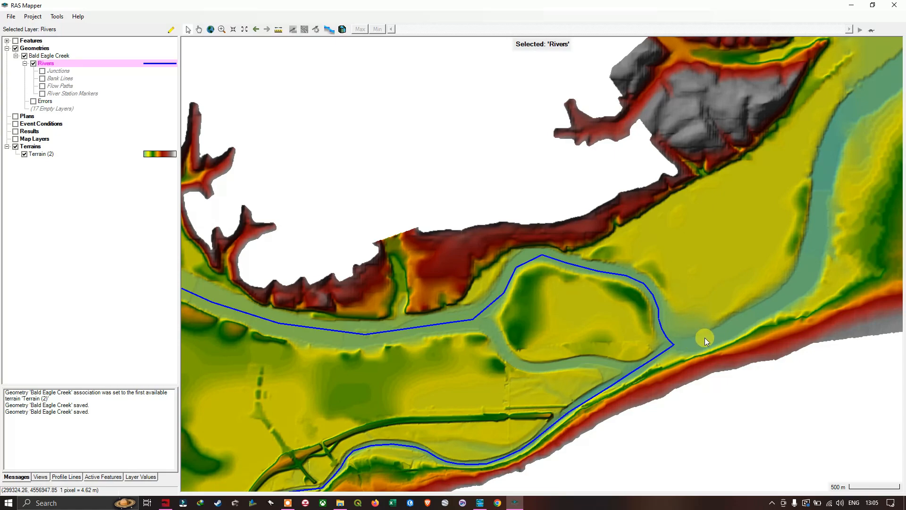
drag(702, 340, 469, 375)
scroll(491, 359, down, 2)
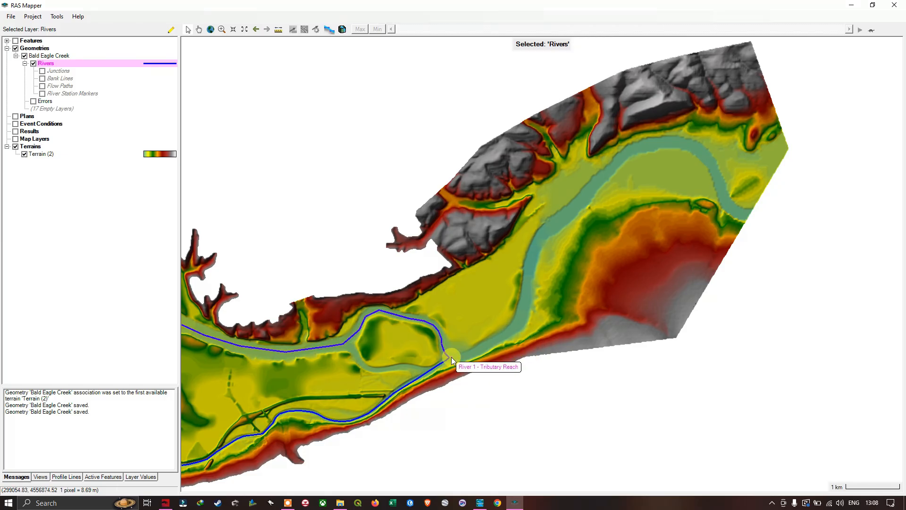
scroll(447, 358, up, 2)
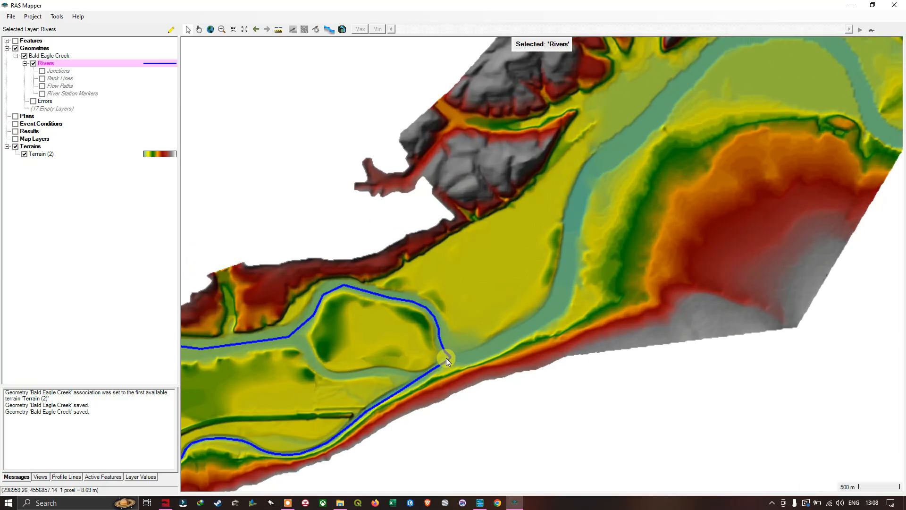
scroll(446, 358, up, 4)
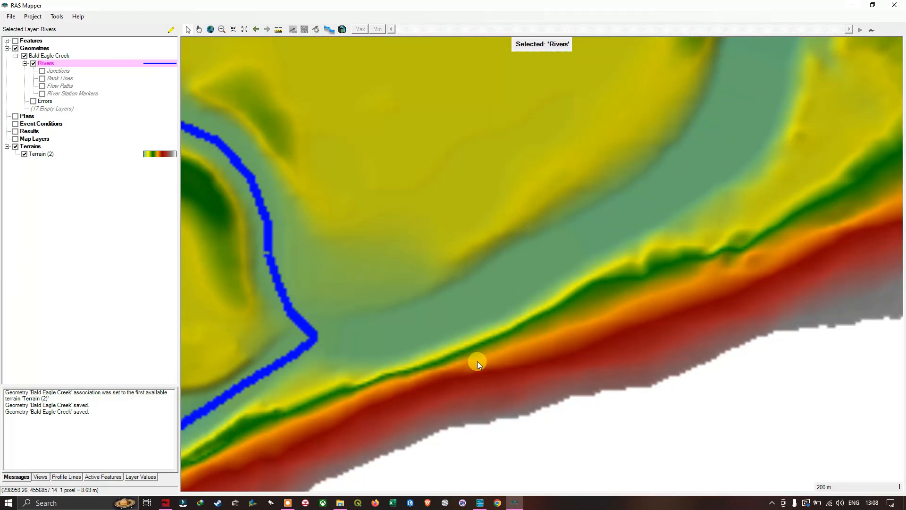
drag(398, 319, 541, 302)
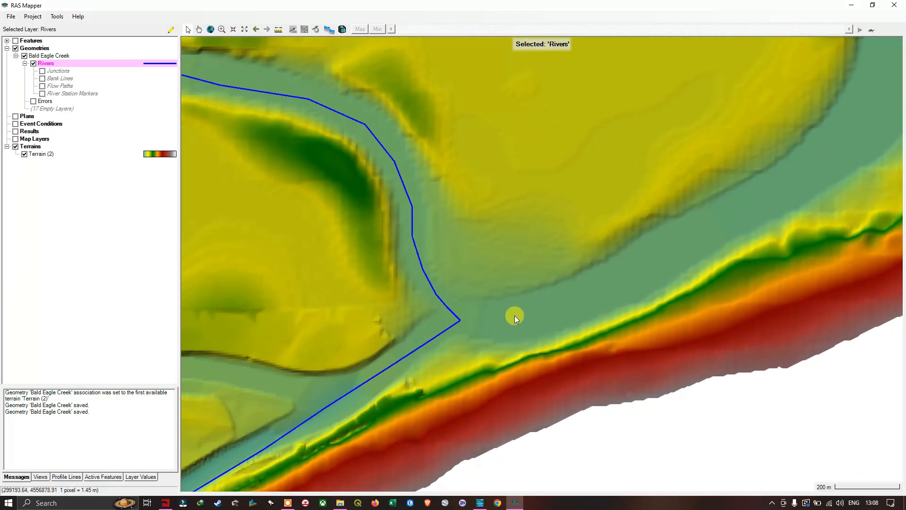
Reopen the Rivers layer for editing and activate the tool for adding another river line.
right_click(49, 63)
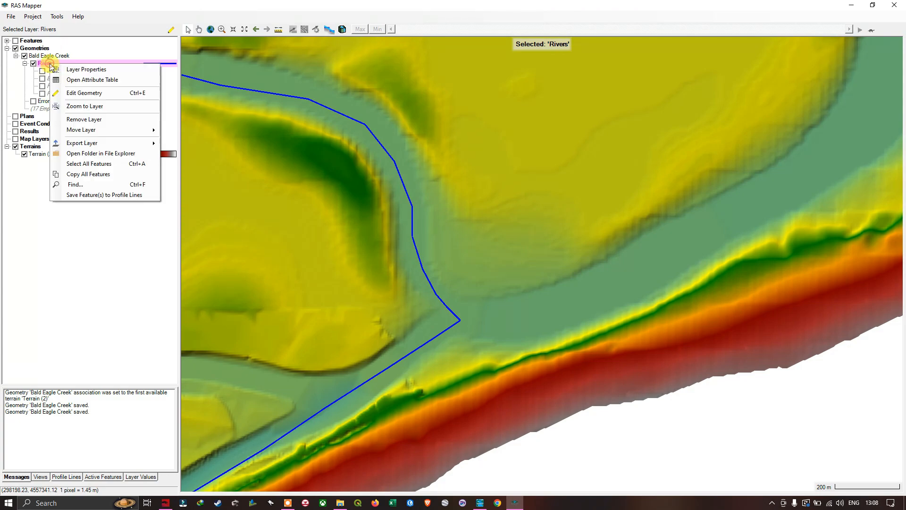
click(99, 98)
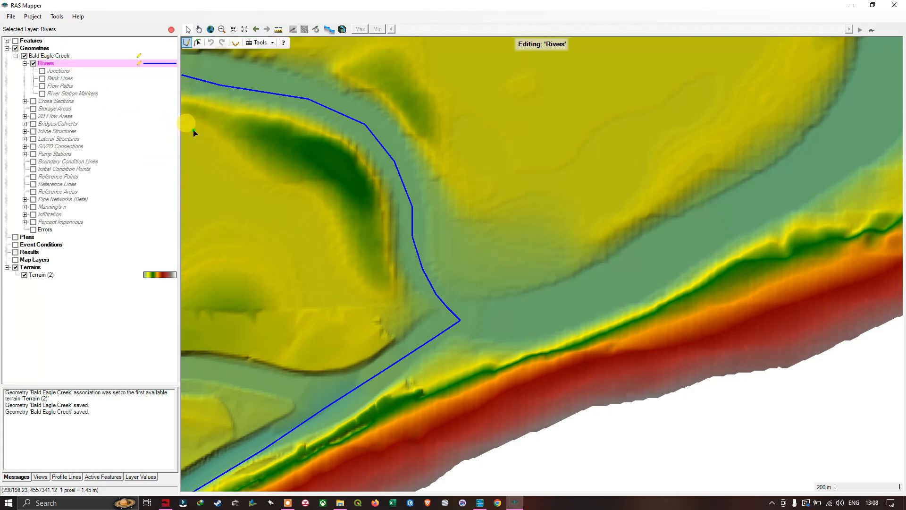
click(188, 43)
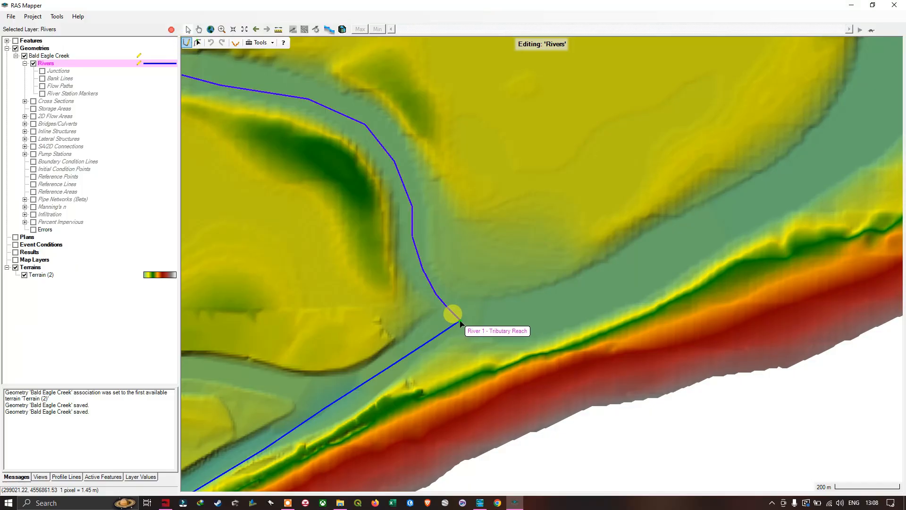
Start the third river line exactly at the shared endpoint of the two existing rivers and place its first vertices just downstream along the channel.
scroll(460, 321, up, 4)
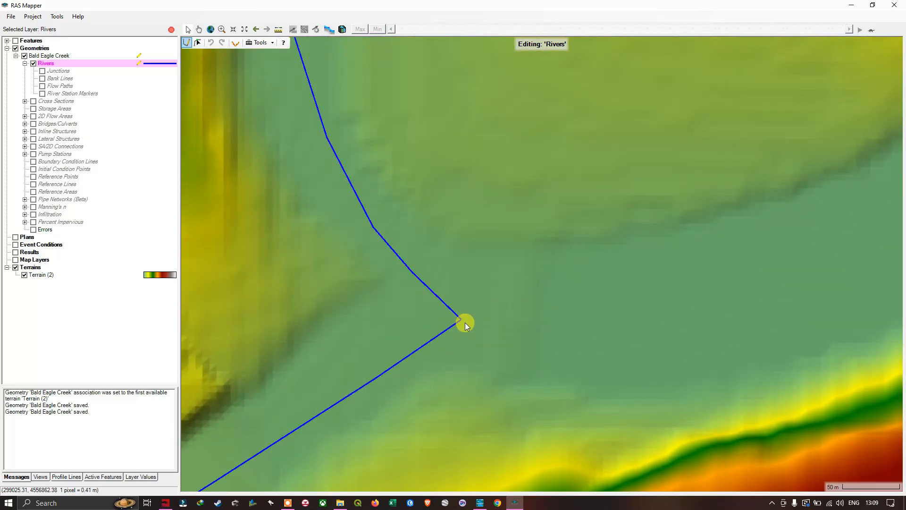
scroll(465, 322, up, 2)
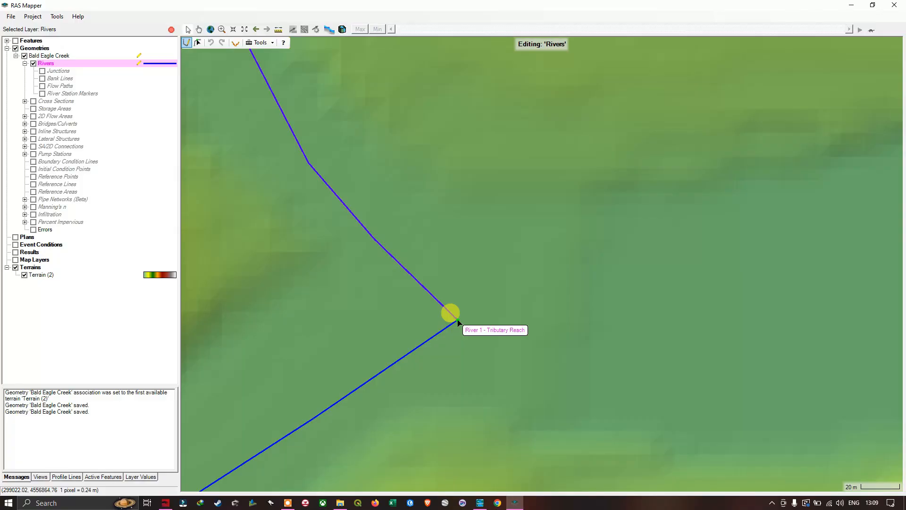
click(456, 320)
mouse_move(466, 327)
mouse_down()
mouse_move(547, 320)
mouse_move(461, 354)
mouse_move(427, 326)
mouse_move(457, 273)
mouse_move(508, 311)
mouse_move(482, 370)
mouse_move(410, 334)
mouse_move(414, 274)
mouse_move(447, 268)
mouse_move(481, 291)
mouse_move(464, 358)
mouse_move(473, 367)
mouse_up()
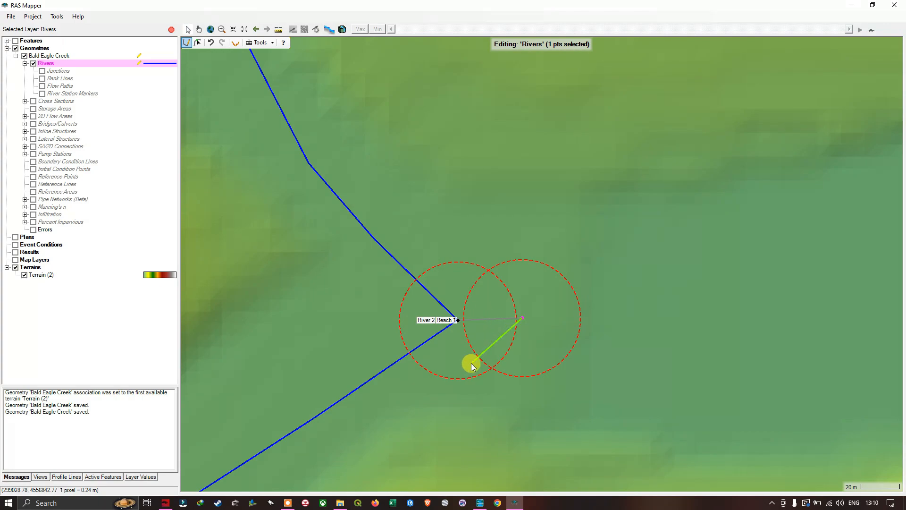
drag(473, 368, 653, 308)
scroll(582, 304, down, 3)
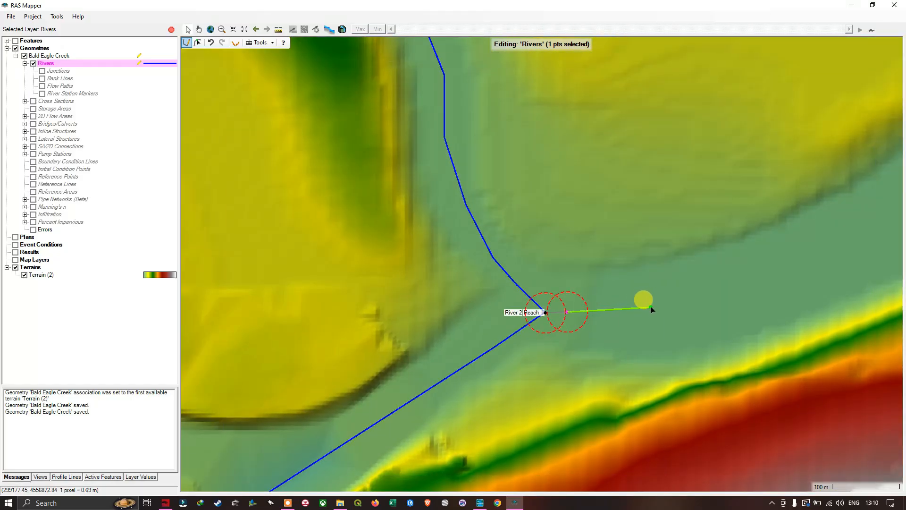
click(650, 307)
Continue the river line northeast along the middle of the channel up to where it begins to bend north.
scroll(471, 275, down, 4)
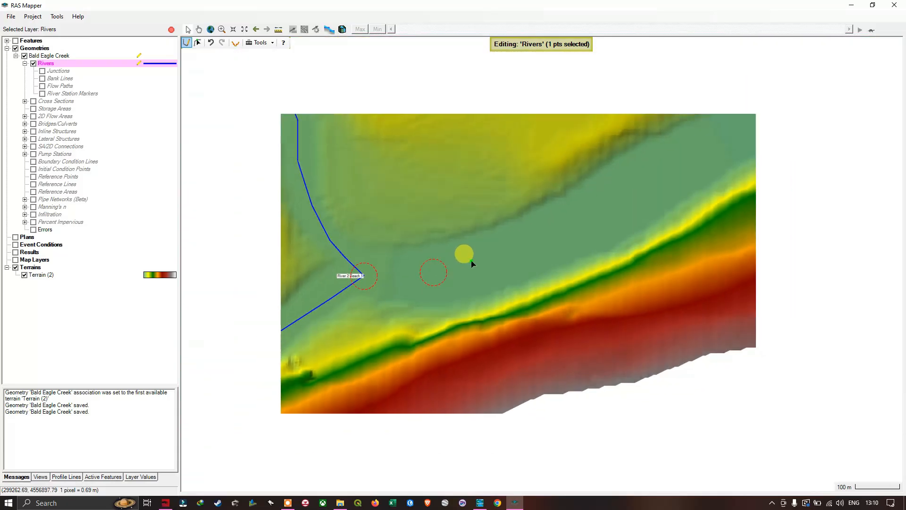
scroll(506, 257, down, 1)
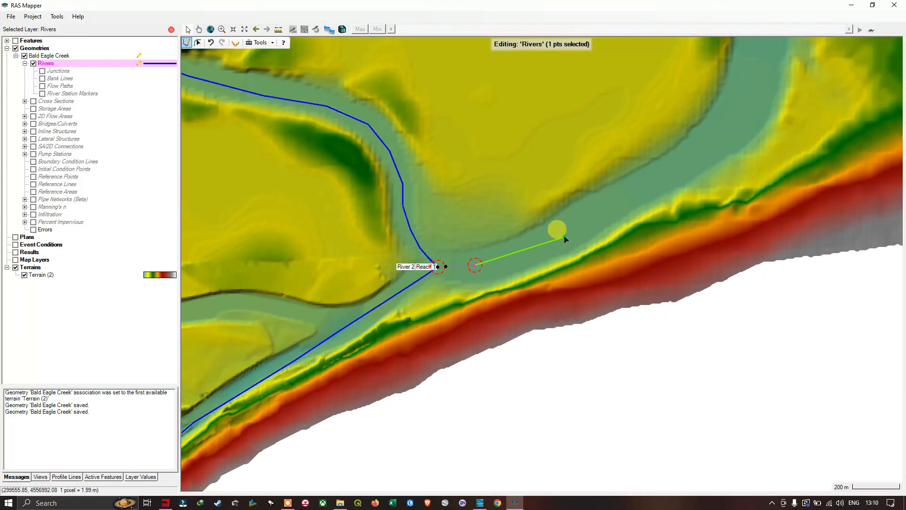
drag(563, 245, 440, 322)
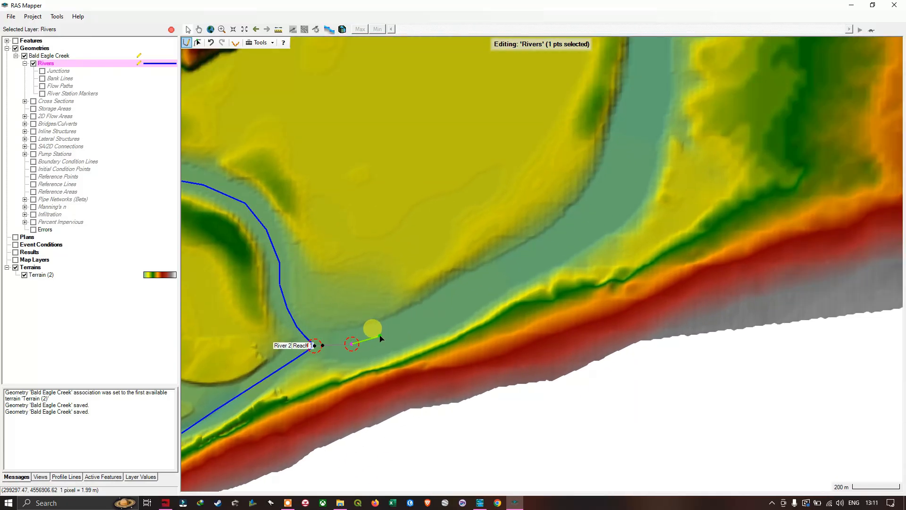
click(421, 319)
click(461, 300)
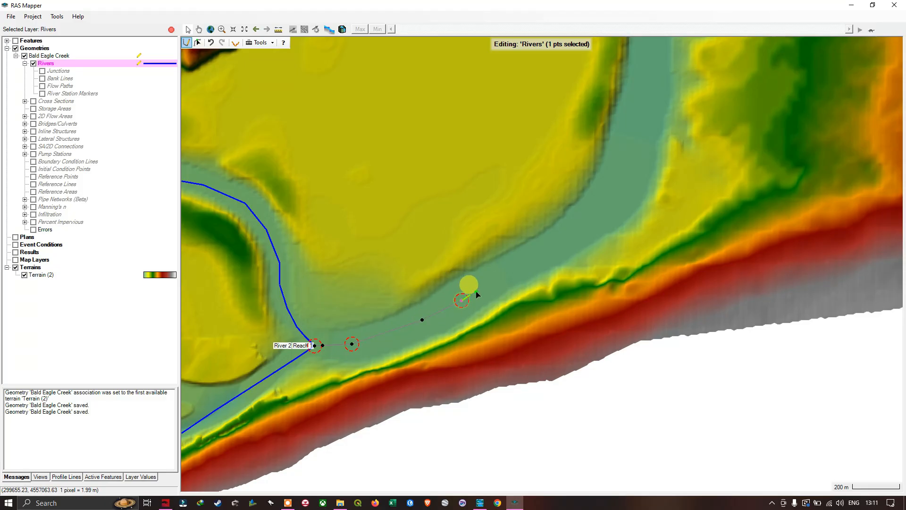
click(511, 272)
click(554, 245)
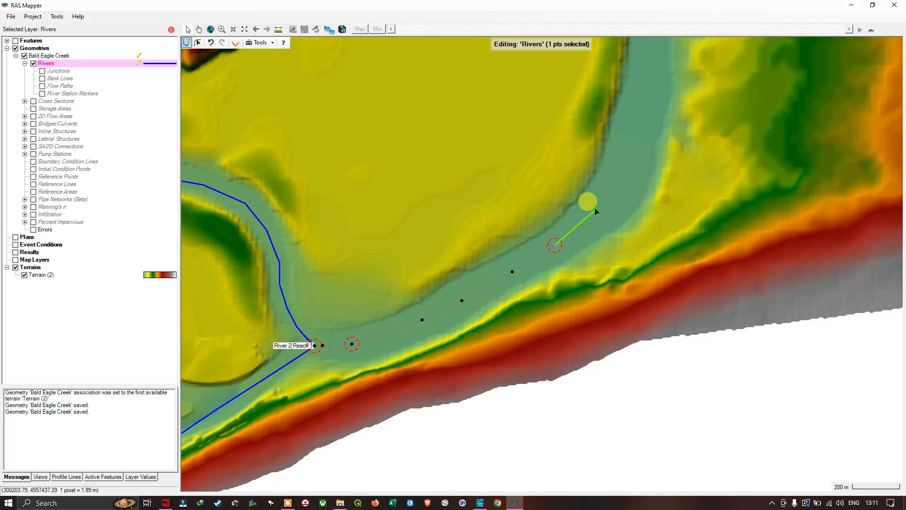
Trace the river line around the northward bend and up the north-running stretch of the channel centre.
scroll(587, 203, down, 3)
scroll(625, 193, up, 3)
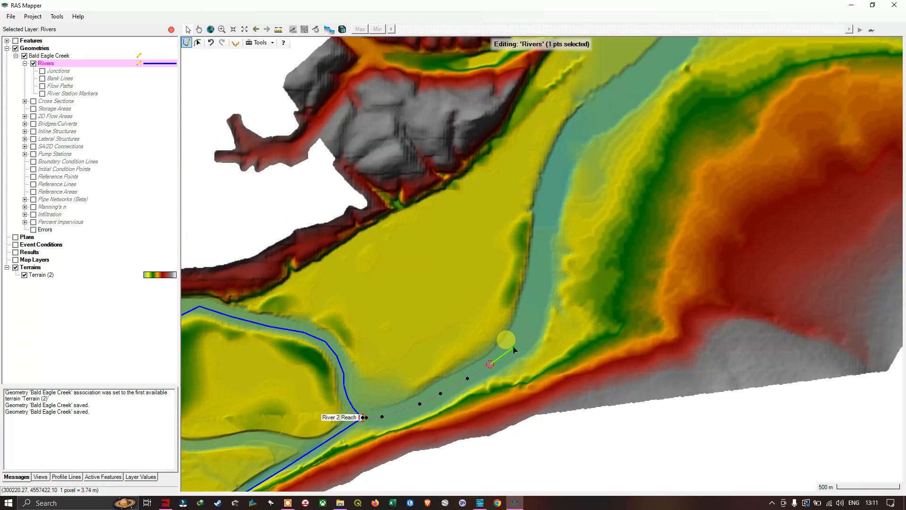
click(514, 347)
click(527, 324)
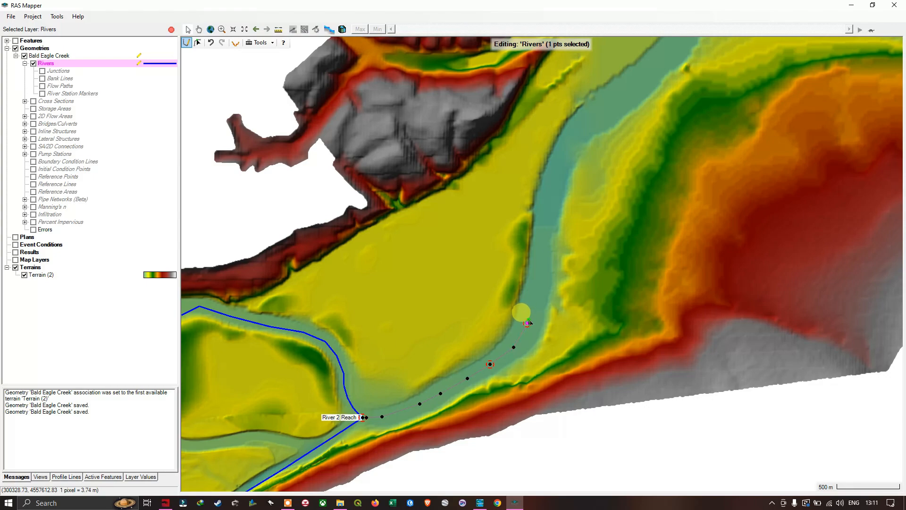
click(534, 300)
click(540, 259)
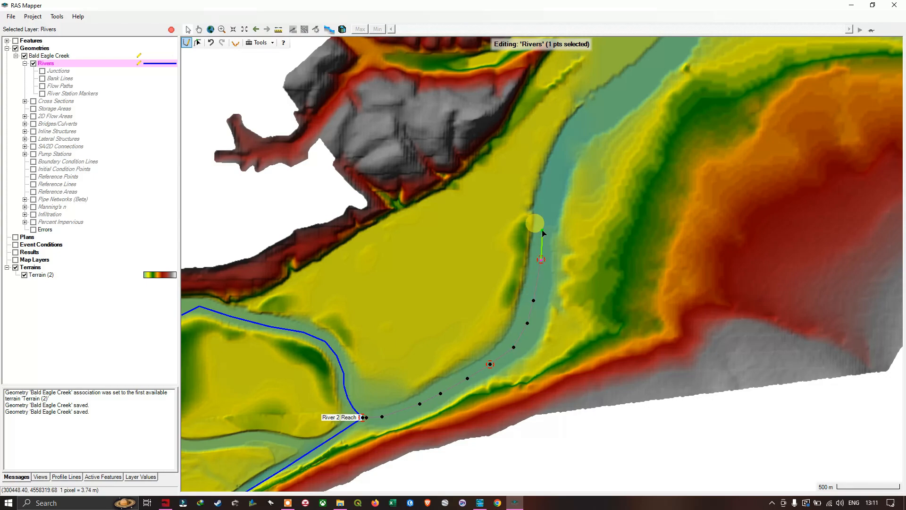
click(544, 222)
click(552, 186)
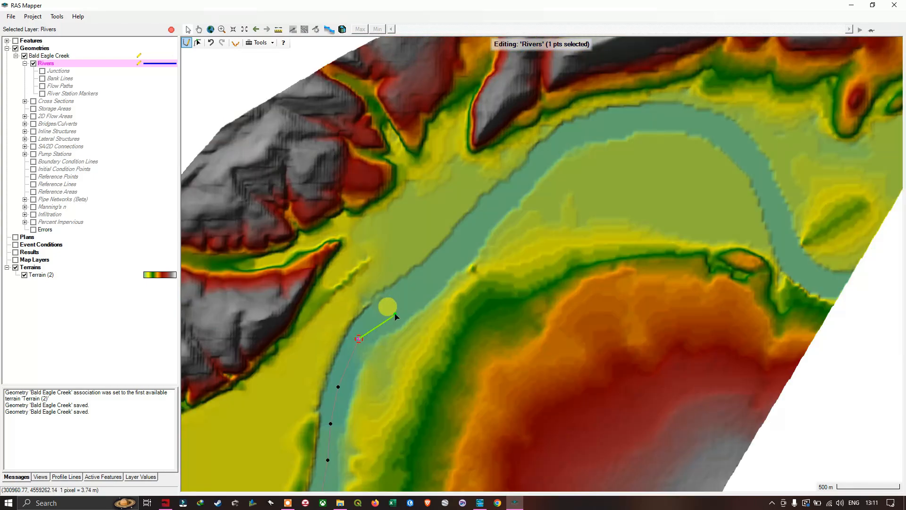
Extend the river line along the straight northeast stretch of the channel to the start of the large meander.
drag(559, 161, 378, 309)
click(389, 310)
click(416, 289)
click(440, 266)
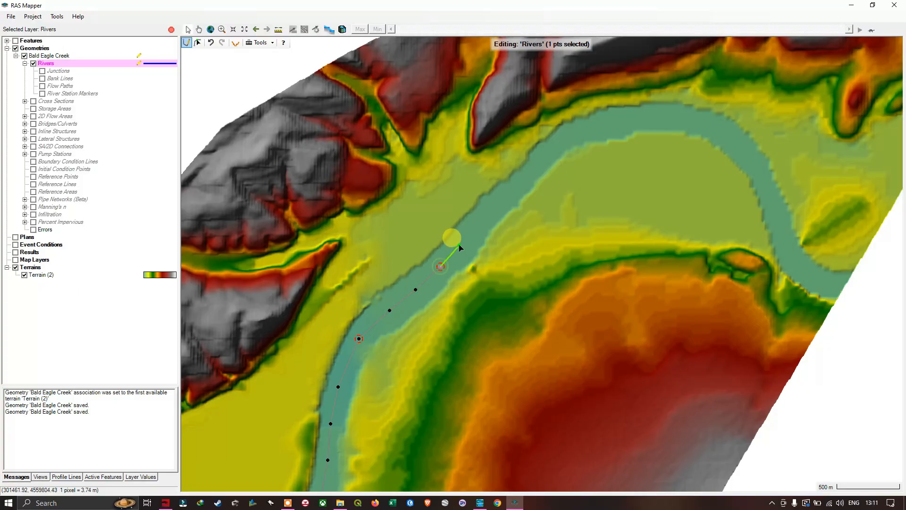
click(467, 241)
click(497, 204)
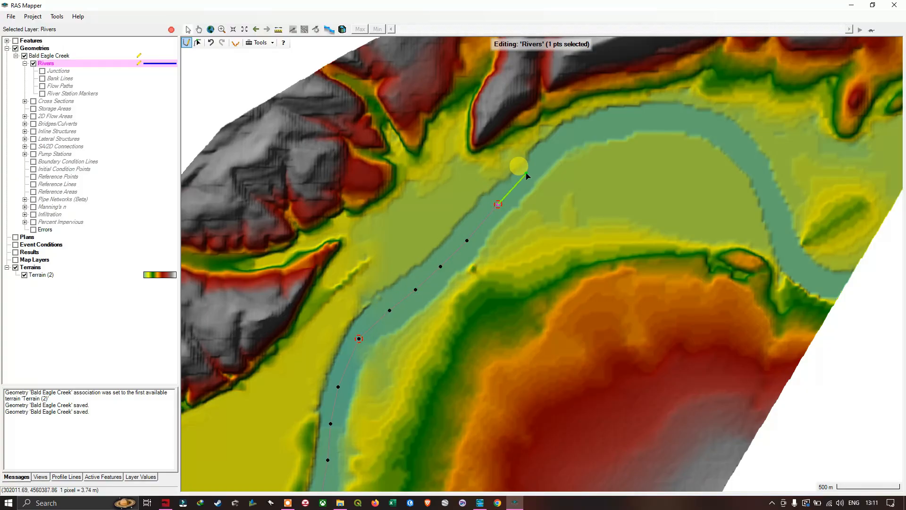
click(529, 173)
click(558, 144)
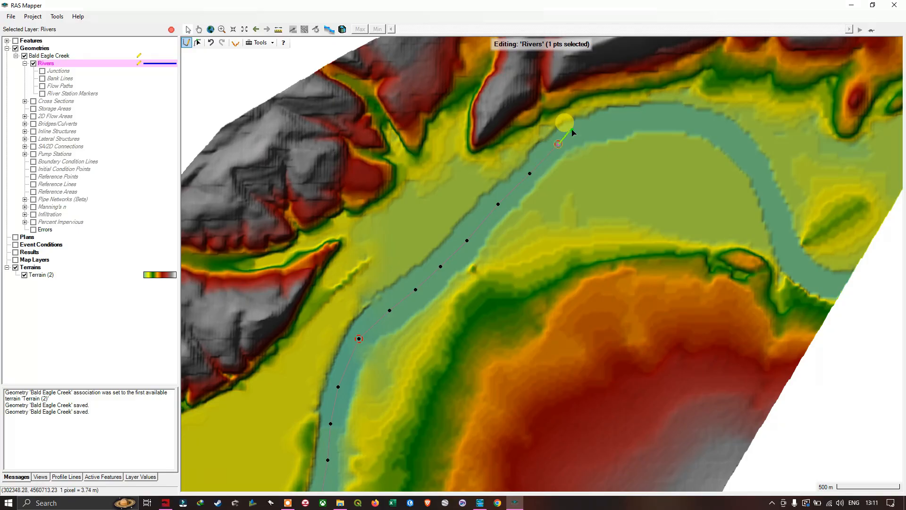
Digitize the river line over the crest of the large meander, following the channel centre until it turns southeast.
click(583, 129)
click(618, 122)
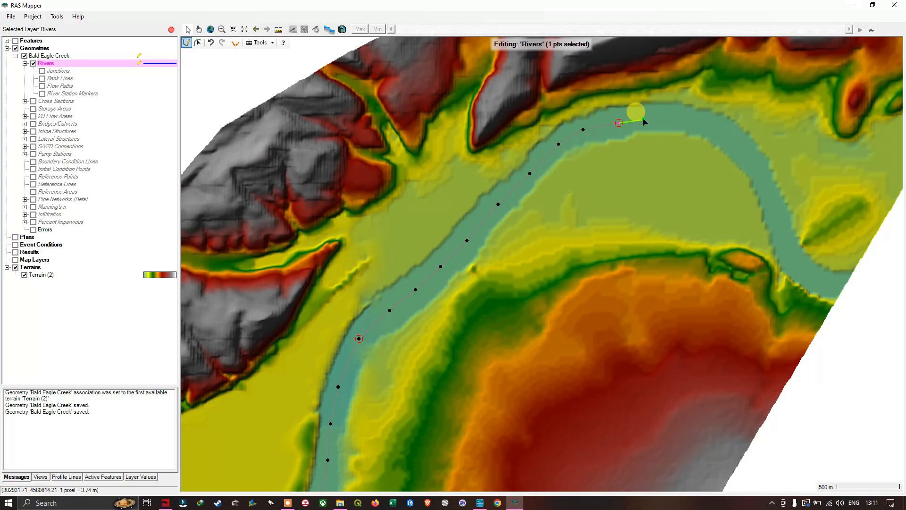
click(644, 119)
click(673, 120)
click(702, 121)
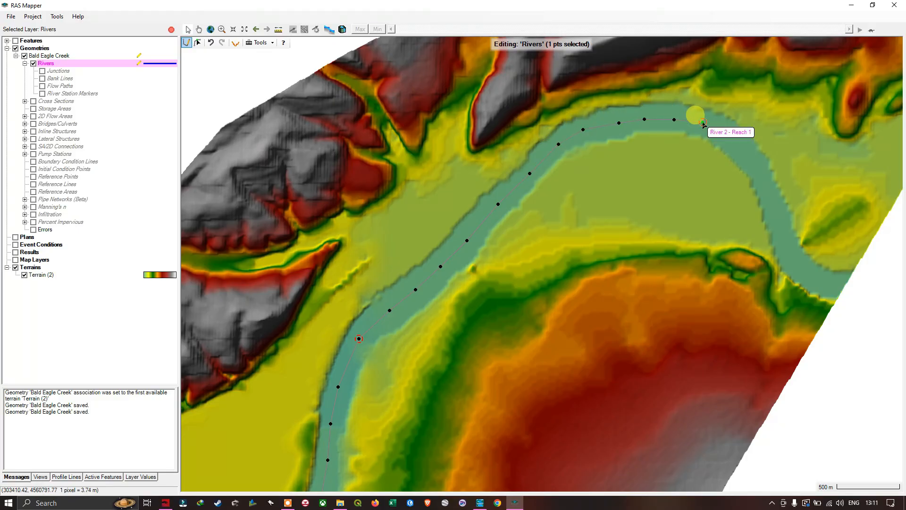
click(734, 141)
click(751, 161)
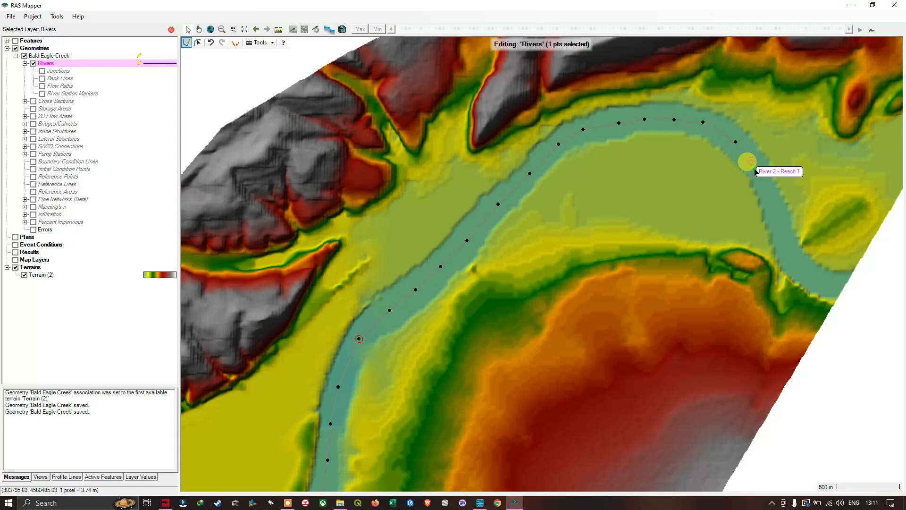
Trace the river line down the meander's southeast limb and finish it near the eastern edge of the terrain.
click(759, 175)
click(769, 201)
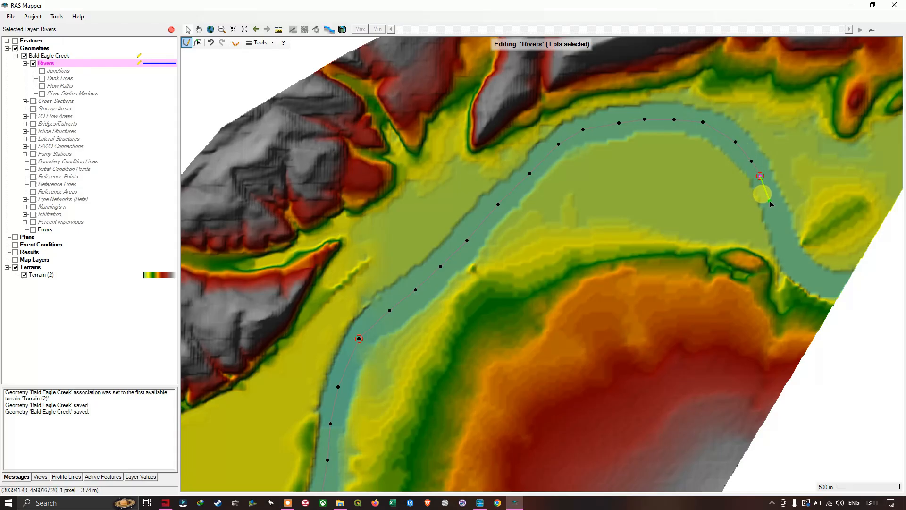
click(780, 227)
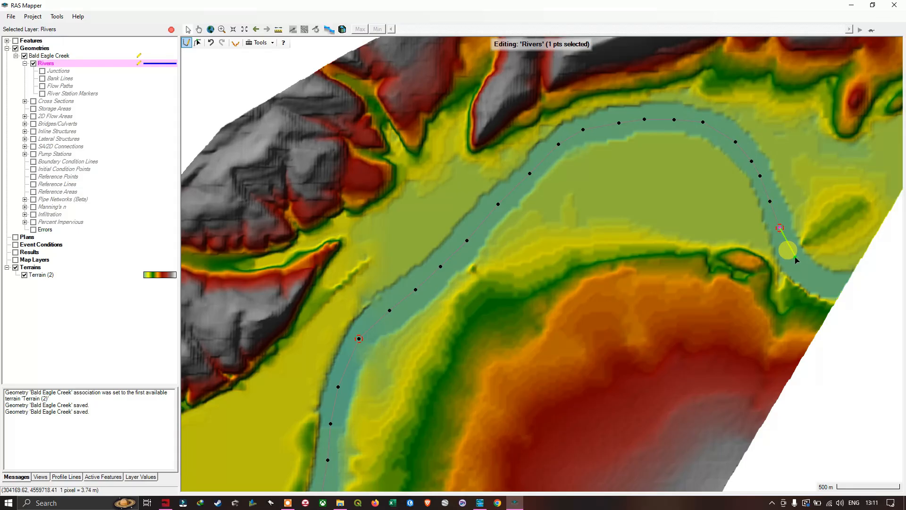
click(790, 256)
click(808, 272)
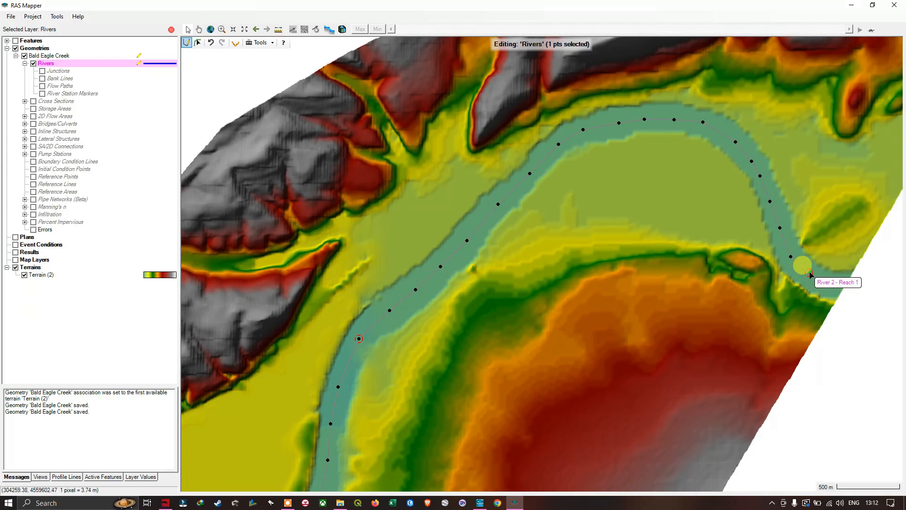
double_click(810, 273)
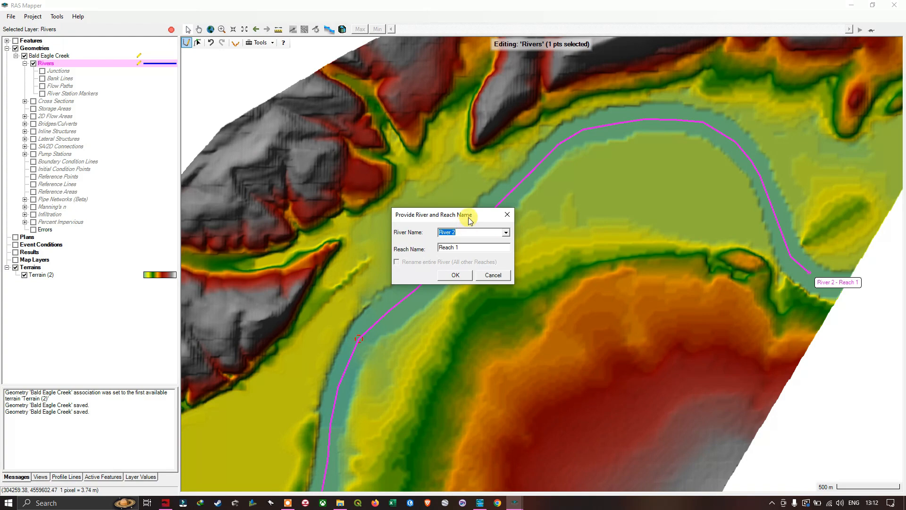
Name the new line's river Bald Eagle and its reach Lower Reach.
drag(470, 220, 545, 268)
click(536, 282)
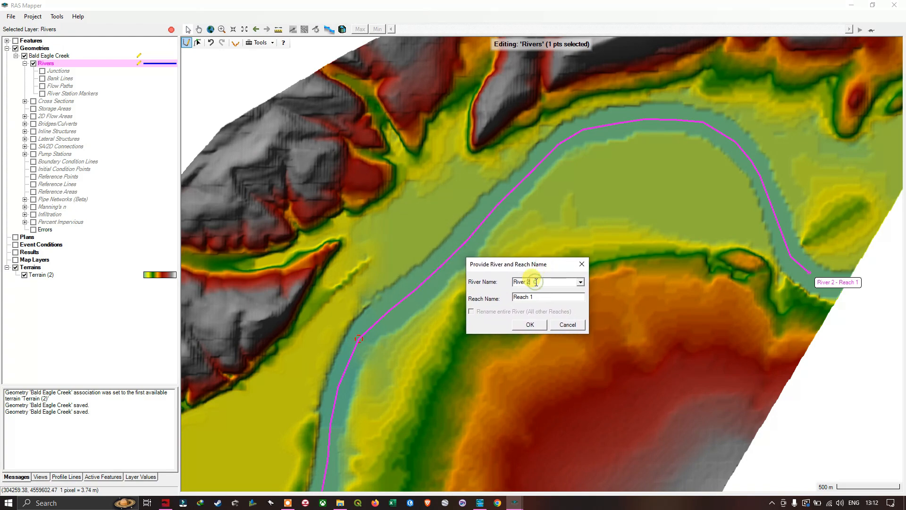
key(BackSpace)
key(BackSpace)
key(BackSpace)
key(BackSpace)
key(BackSpace)
key(BackSpace)
key(BackSpace)
text(Bald Eagle)
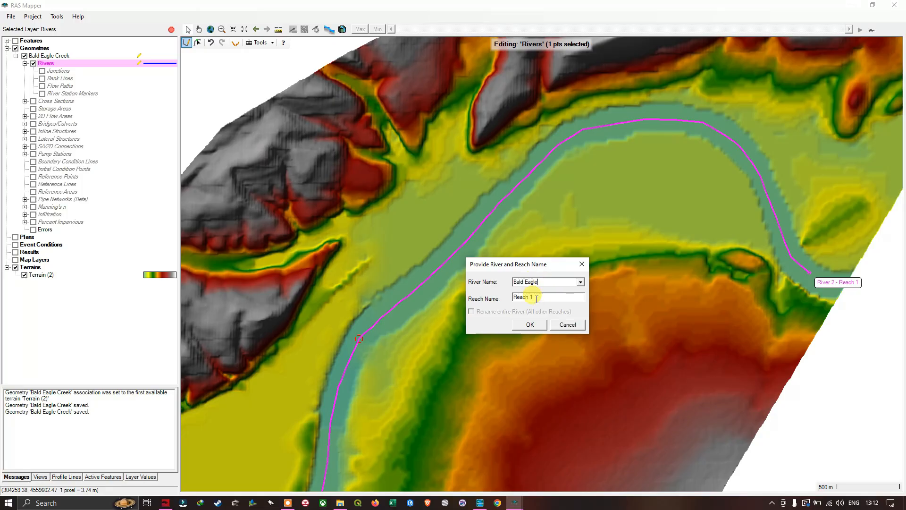
click(542, 297)
text(Lower Reach)
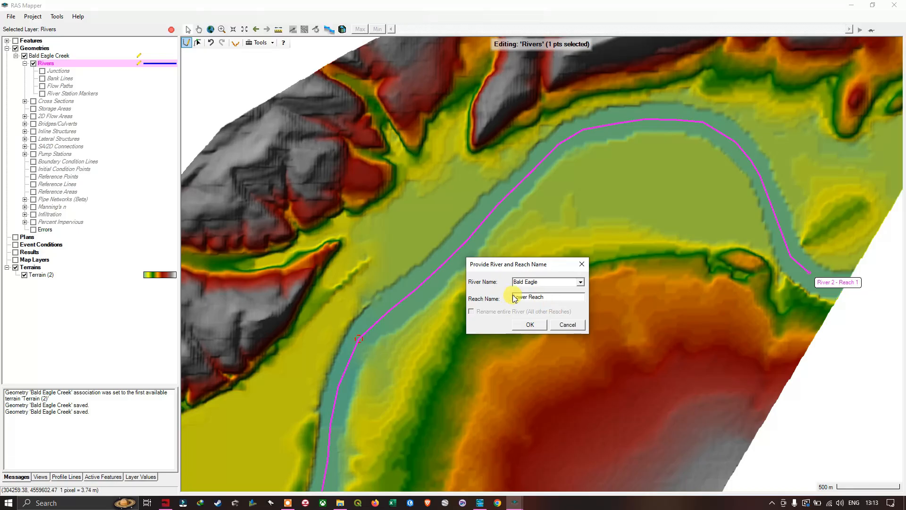
click(531, 324)
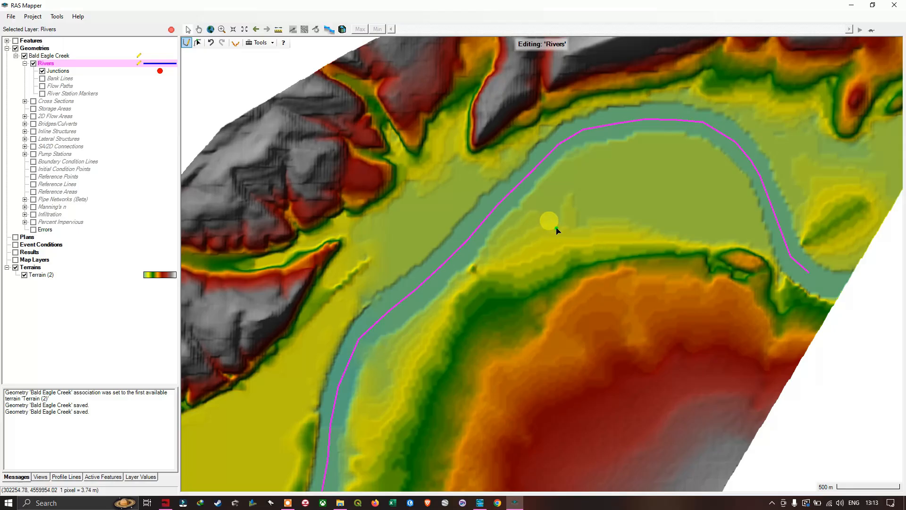
End the Rivers layer editing session and save the new reach to the Bald Eagle Creek geometry.
right_click(56, 66)
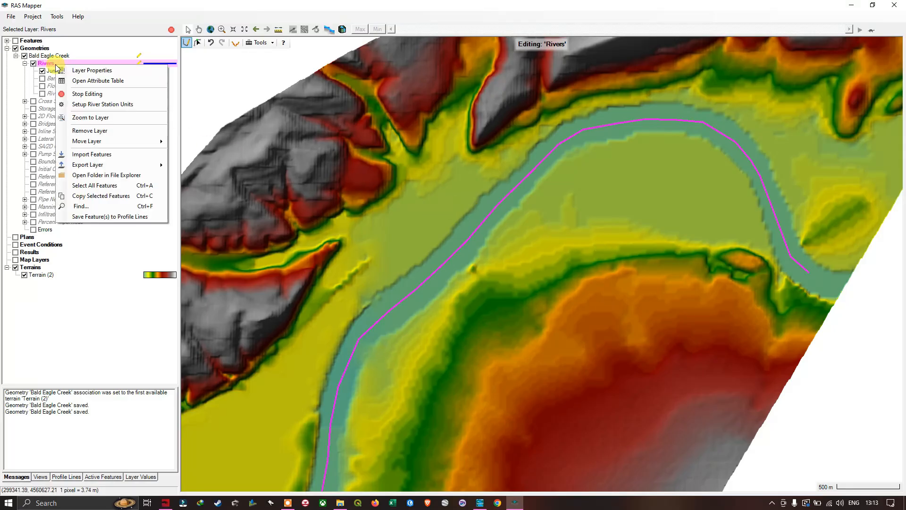
click(105, 97)
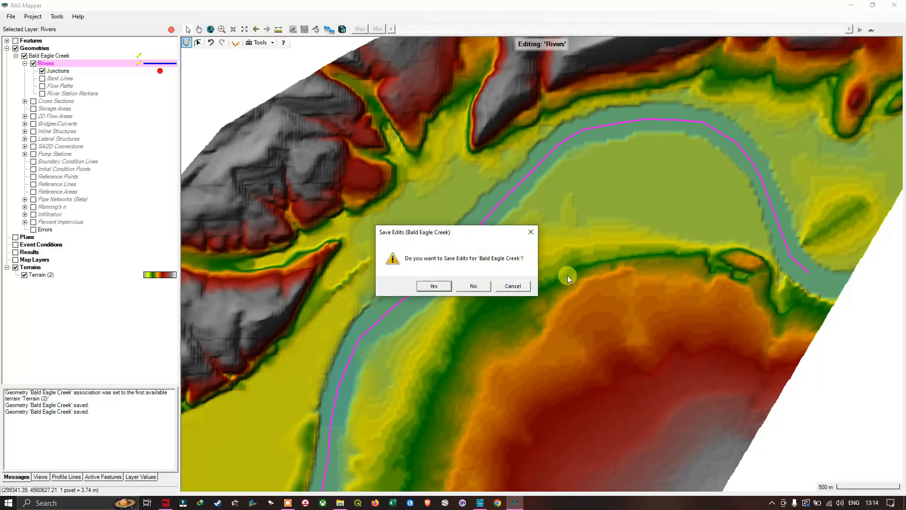
click(434, 286)
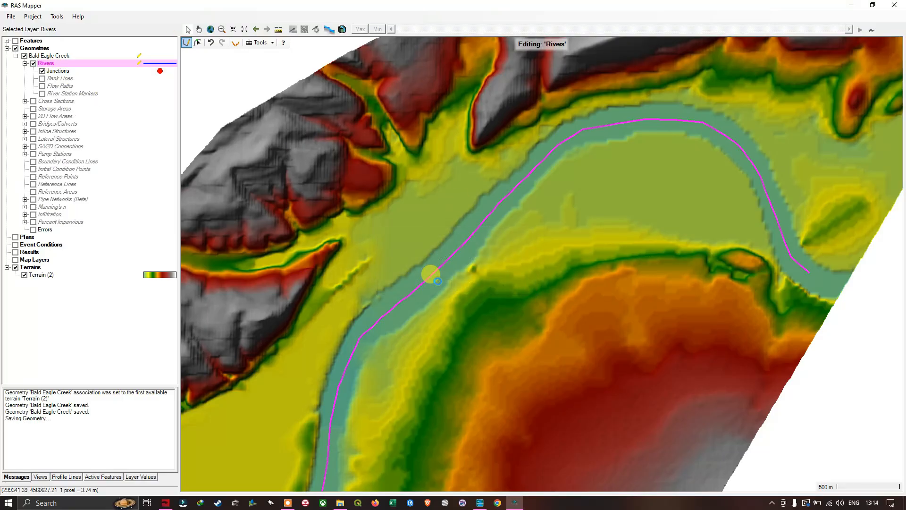
Examine the complete river network and the junction where the three river lines meet.
scroll(502, 272, down, 3)
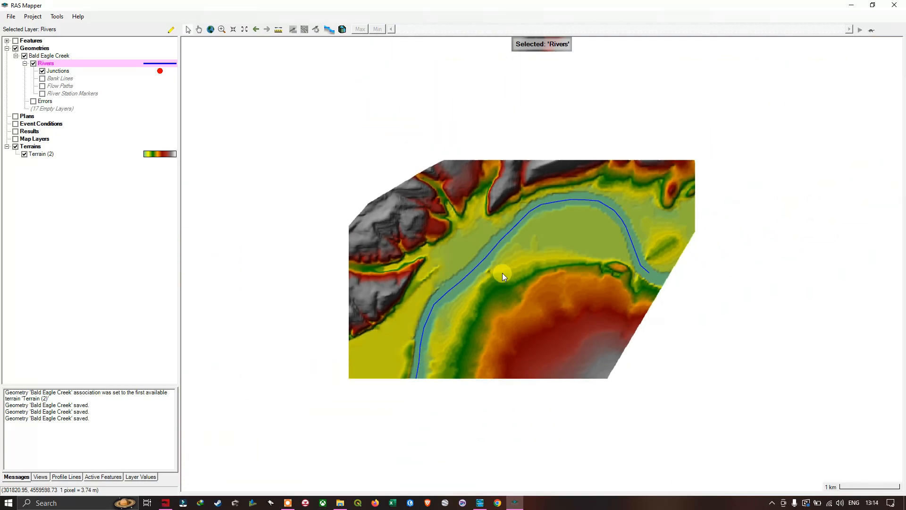
scroll(445, 344, up, 1)
drag(474, 332, 604, 248)
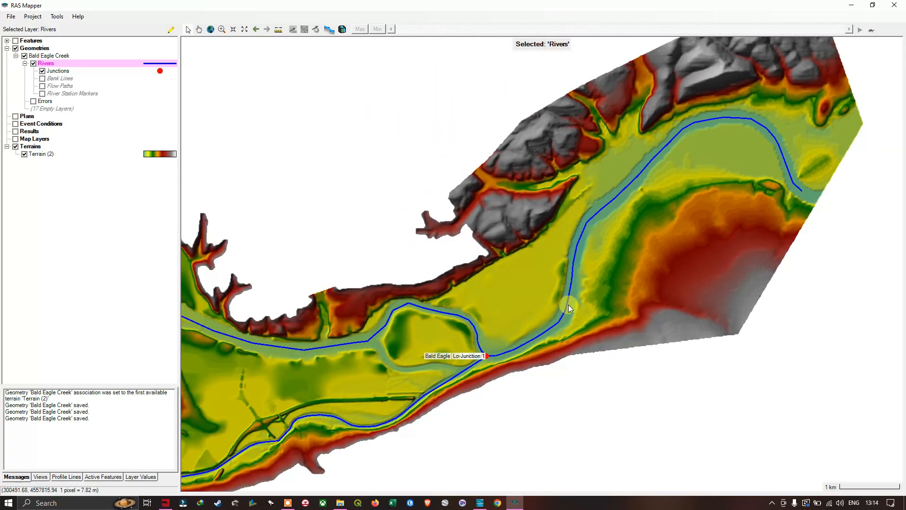
scroll(484, 358, up, 2)
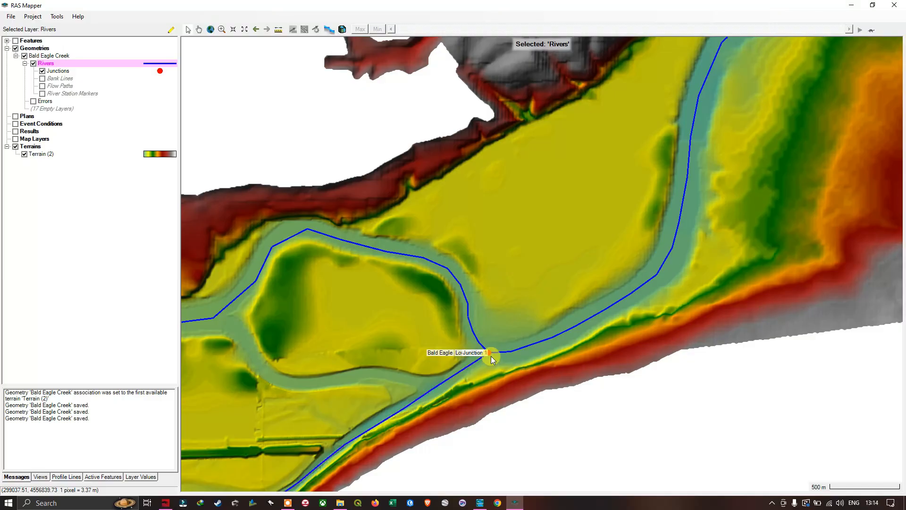
scroll(483, 356, up, 2)
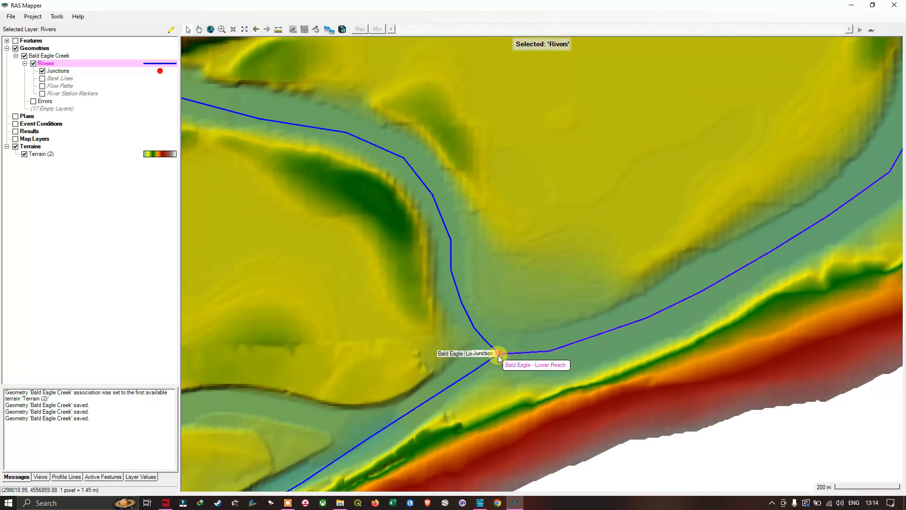
scroll(505, 363, up, 2)
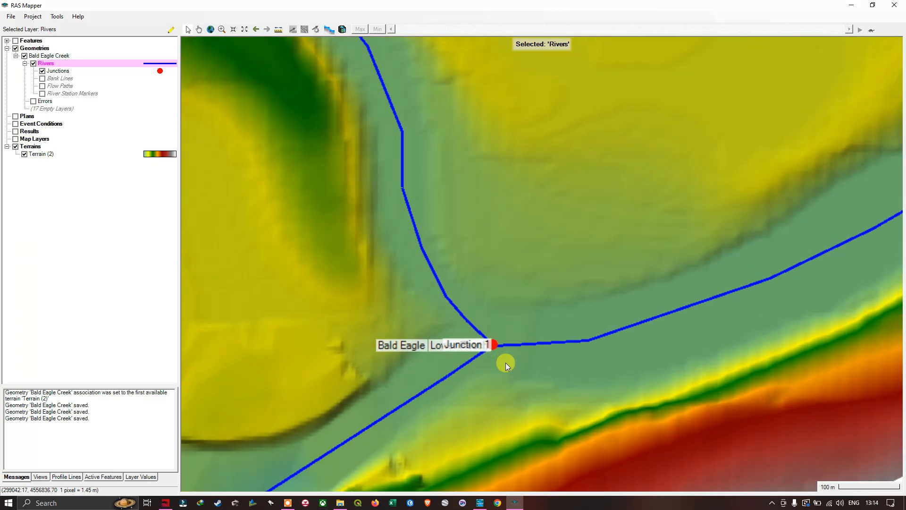
Inspect the junction where the three reaches meet and review the Junctions layer's attribute table.
mouse_move(494, 347)
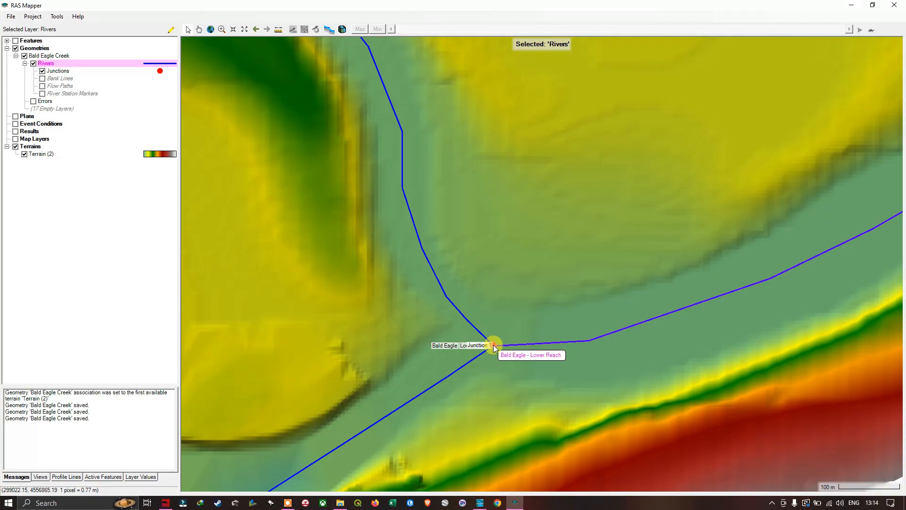
scroll(494, 347, down, 2)
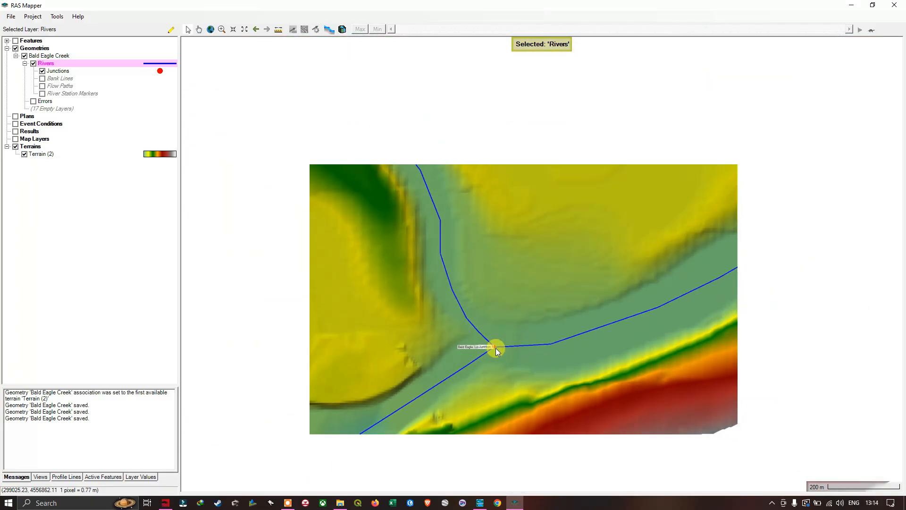
scroll(513, 349, down, 2)
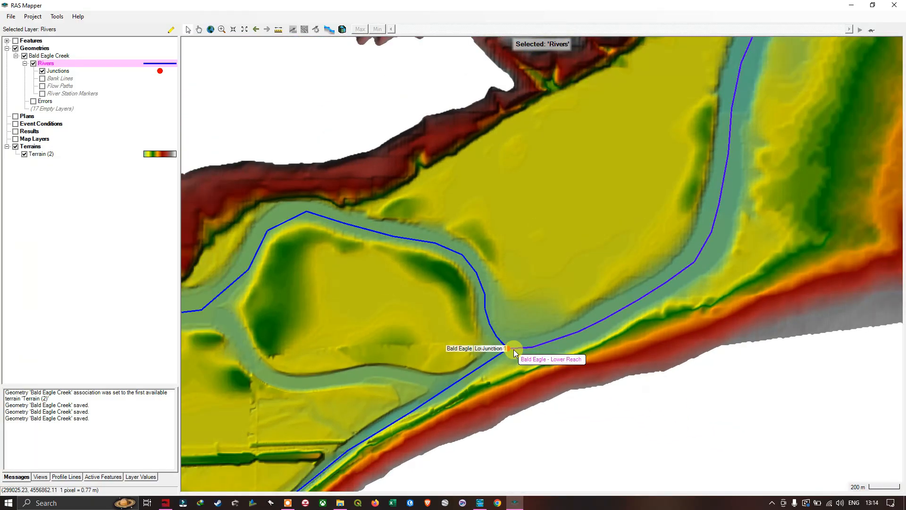
scroll(548, 349, down, 1)
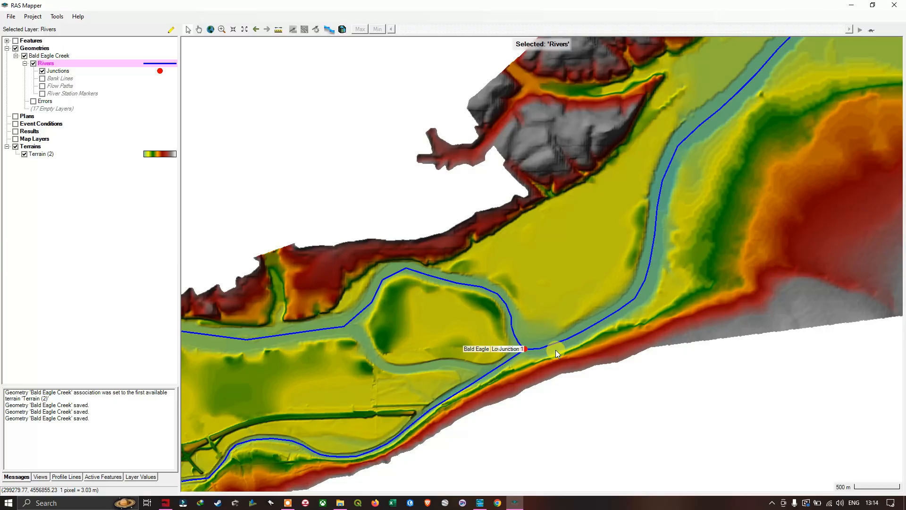
mouse_move(522, 348)
right_click(63, 74)
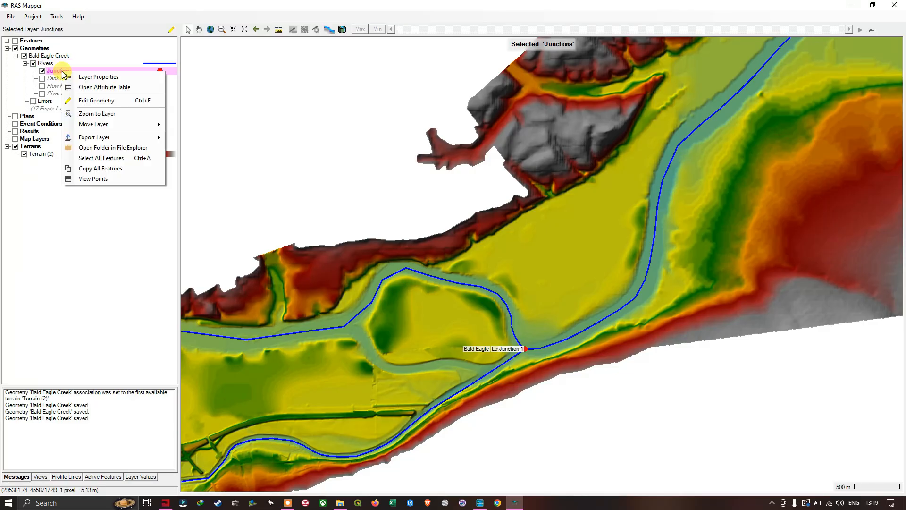
click(89, 88)
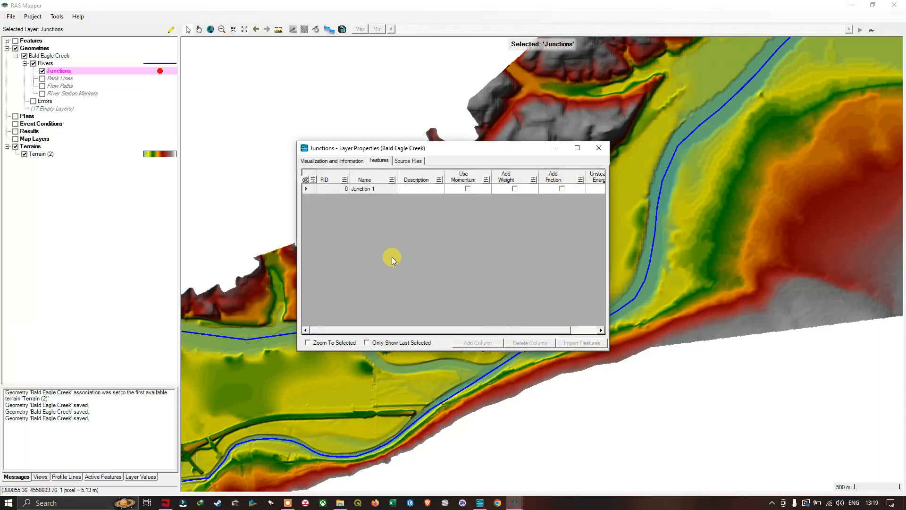
click(598, 147)
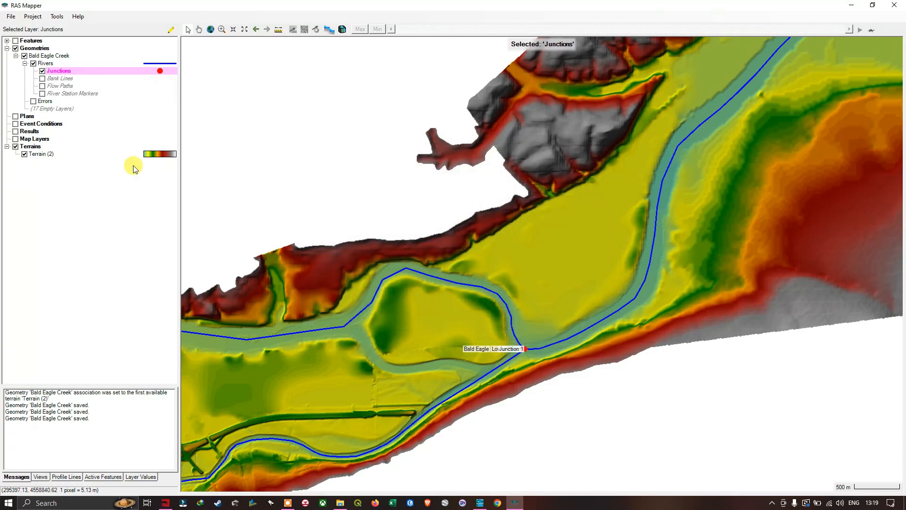
Review the river and reach names in the Rivers layer's attribute table.
right_click(49, 65)
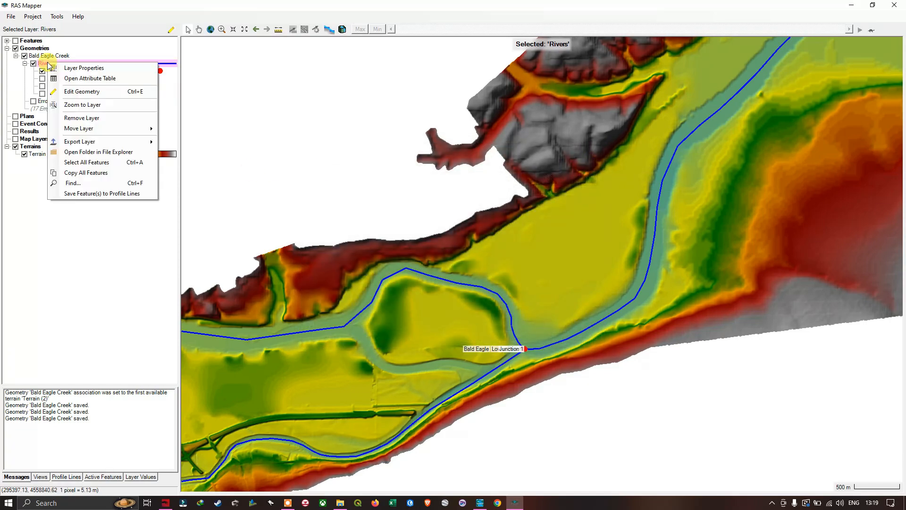
click(79, 83)
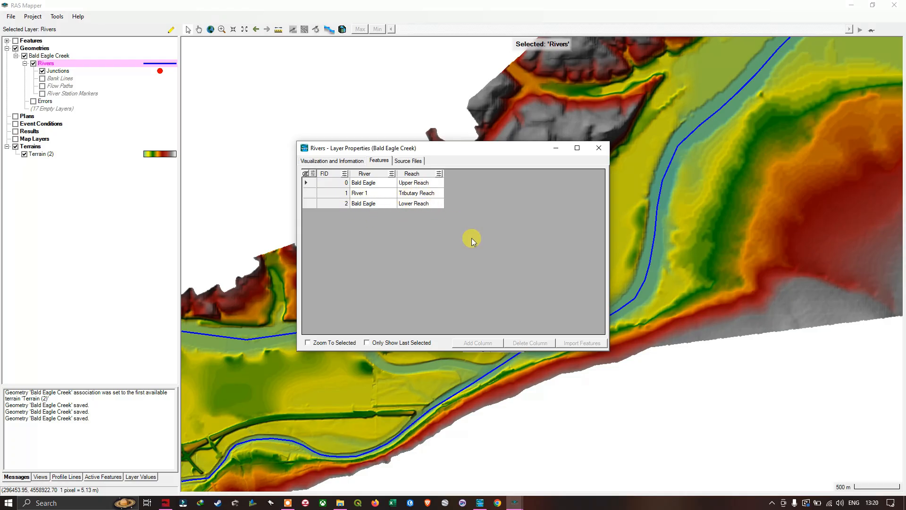
click(598, 147)
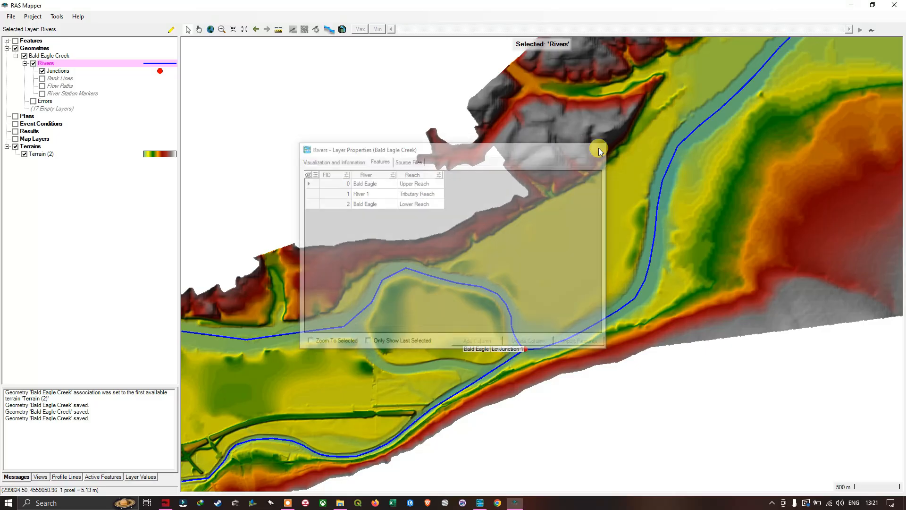
Examine how the upper, tributary and lower reaches follow the terrain channels along their full length and connect at the junction.
scroll(511, 162, down, 2)
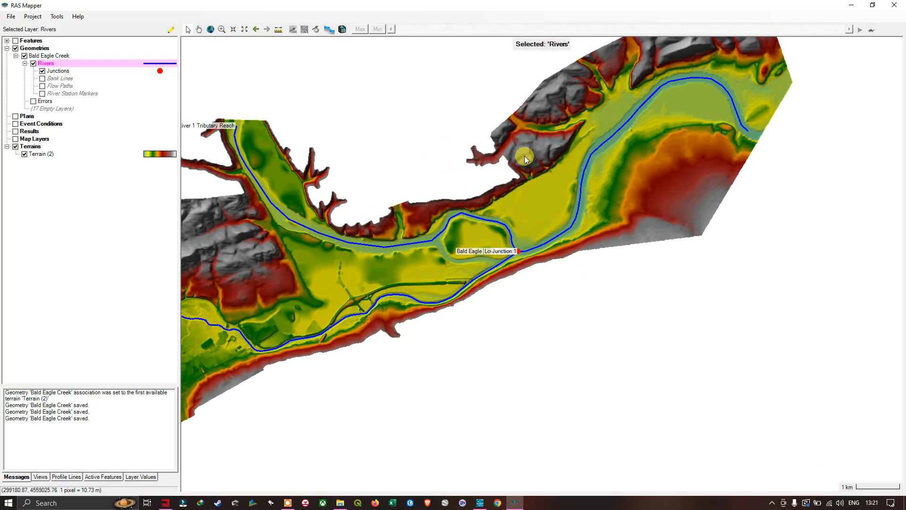
drag(425, 132, 560, 154)
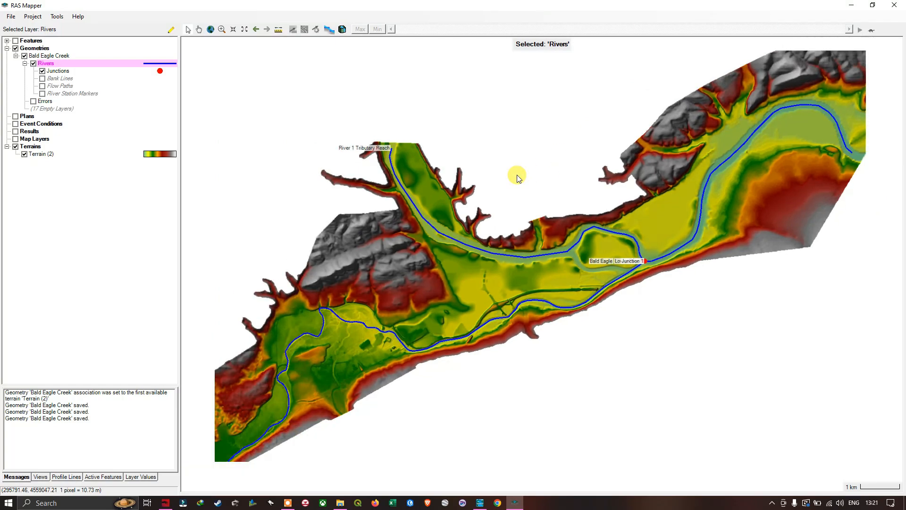
scroll(517, 178, down, 1)
drag(460, 243, 572, 177)
drag(446, 259, 538, 143)
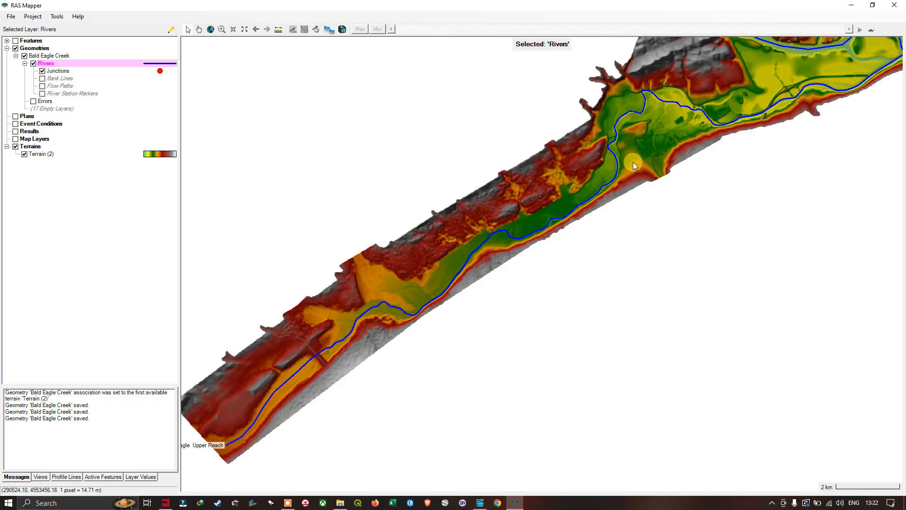
drag(634, 164, 455, 288)
drag(688, 206, 524, 327)
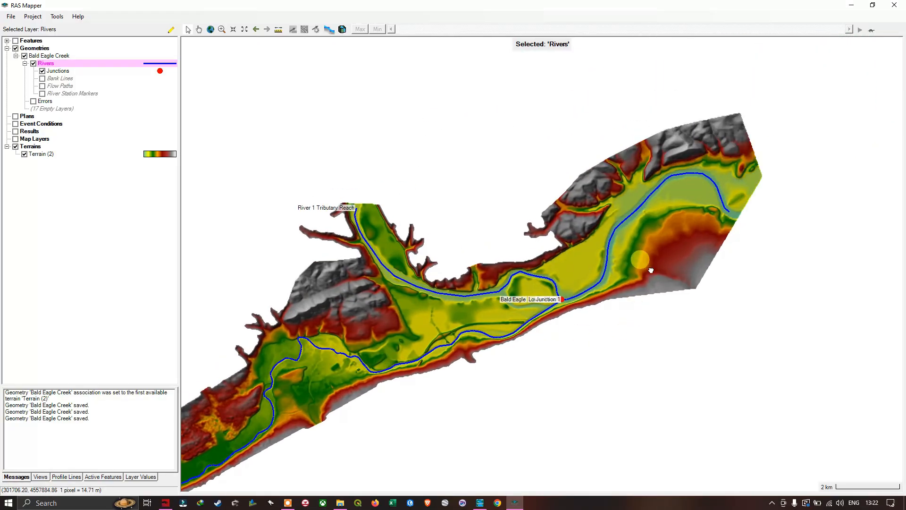
drag(647, 267, 564, 312)
scroll(531, 335, up, 2)
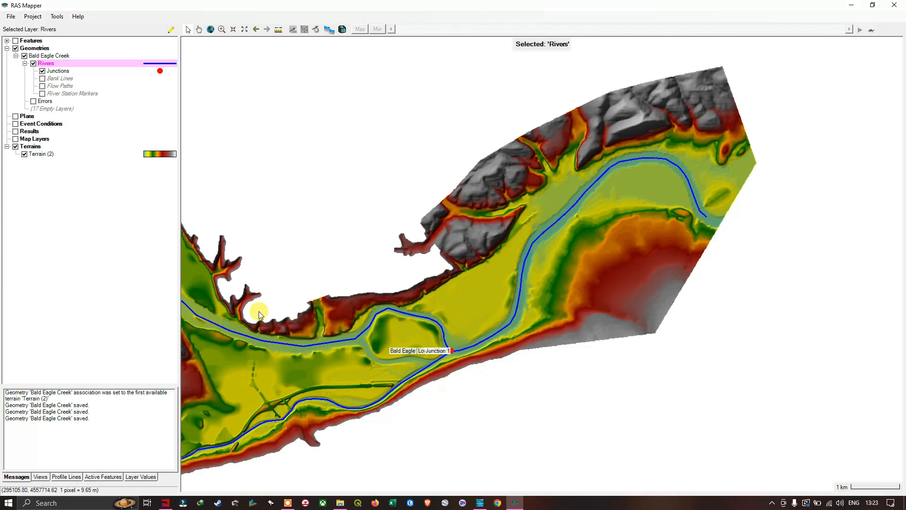
drag(259, 315, 588, 297)
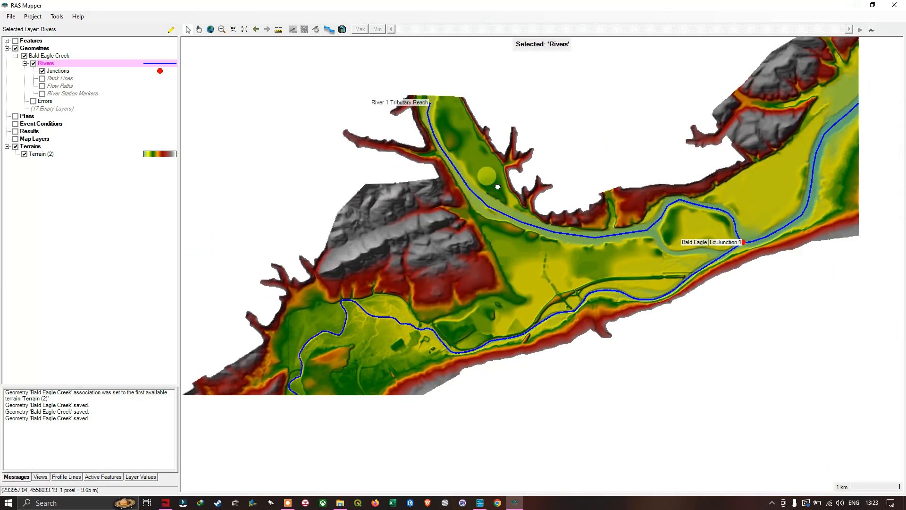
drag(521, 255, 471, 150)
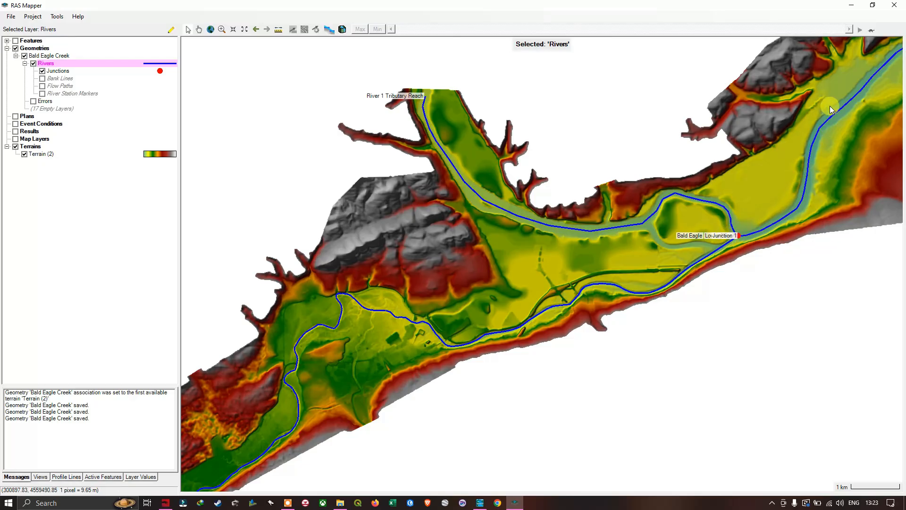
drag(770, 187, 538, 268)
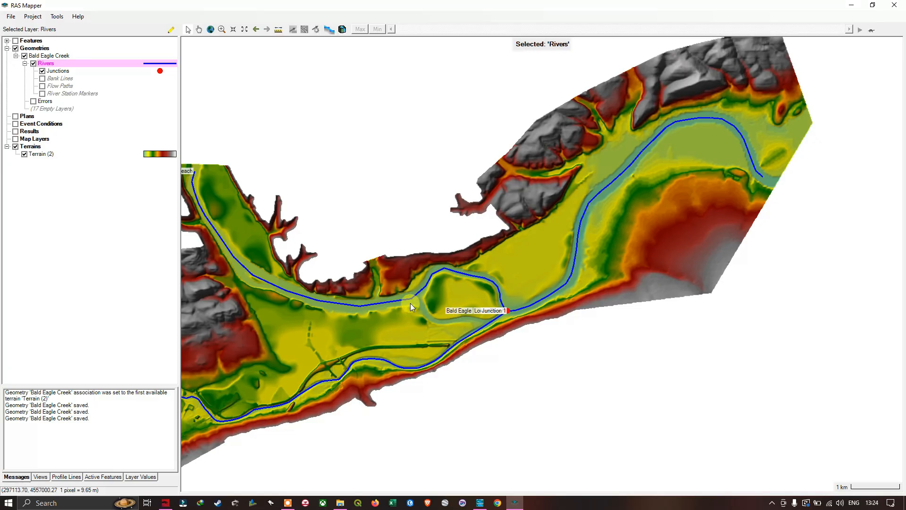
scroll(509, 310, up, 5)
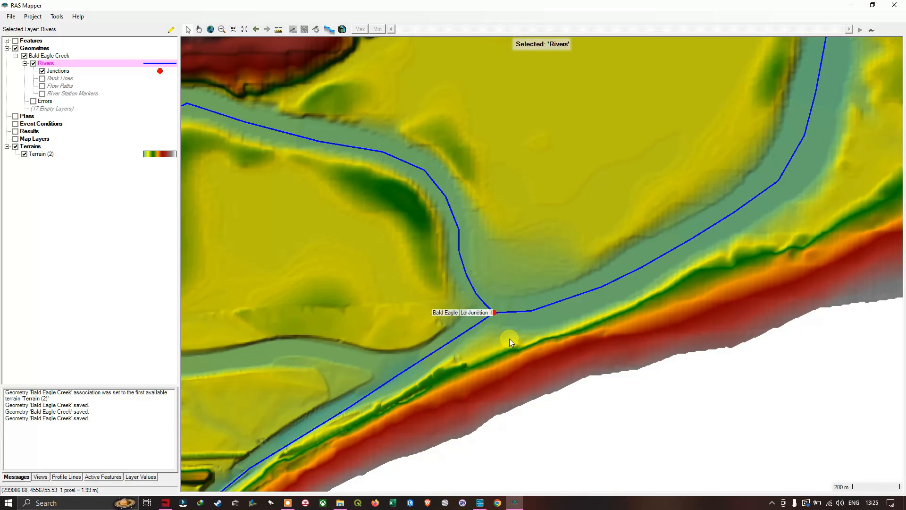
scroll(508, 339, down, 3)
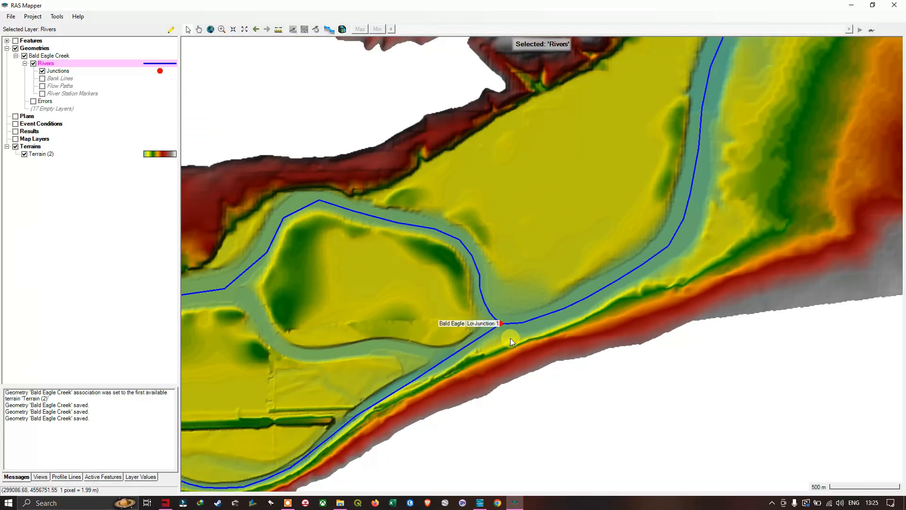